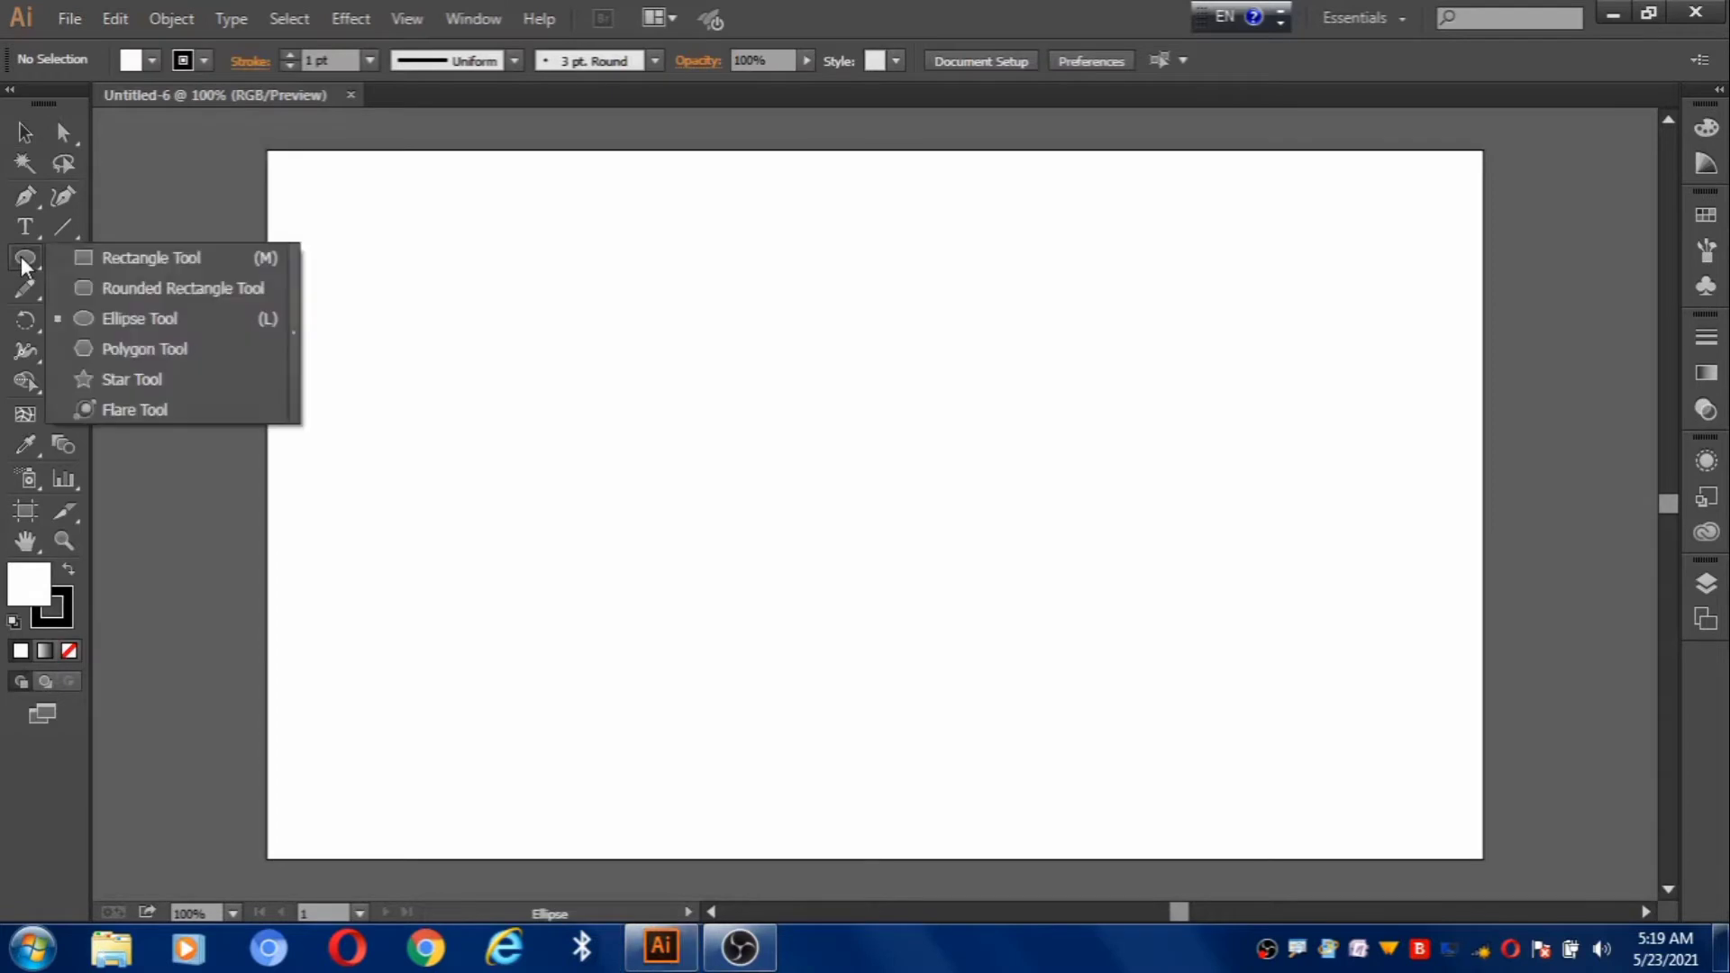
# Draw a 200 px by 200 px square and center it horizontally and vertically on the artboard
pyautogui.click(882, 492)
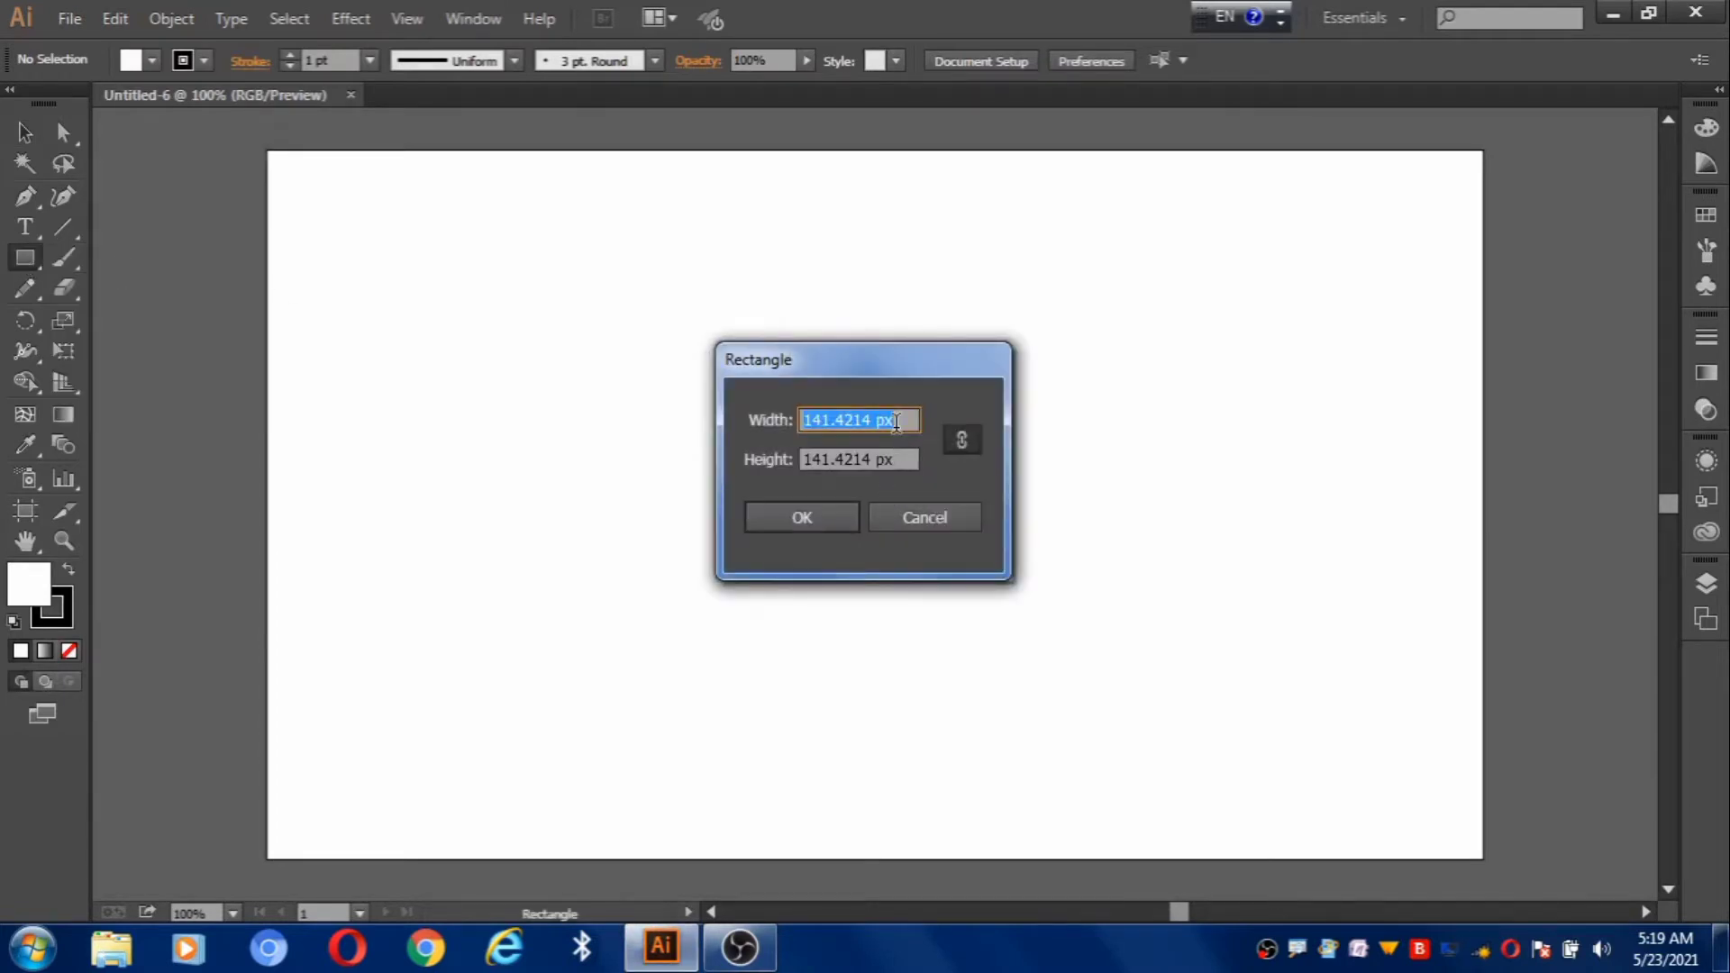
pyautogui.write('200')
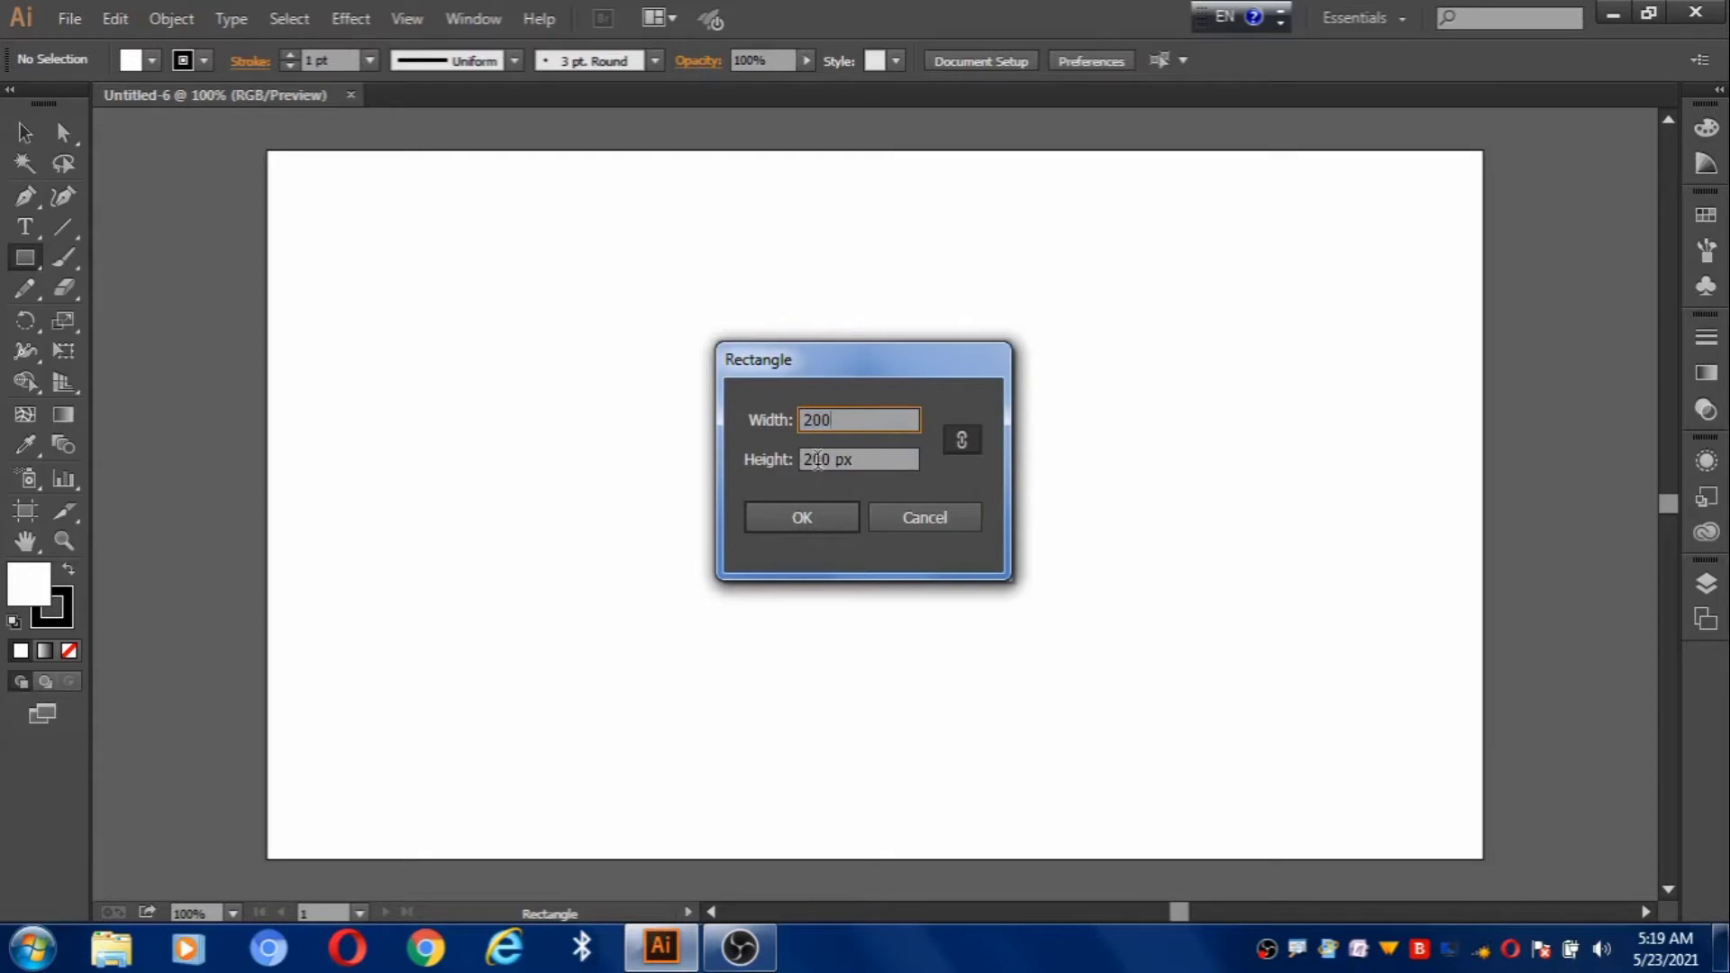
pyautogui.click(792, 518)
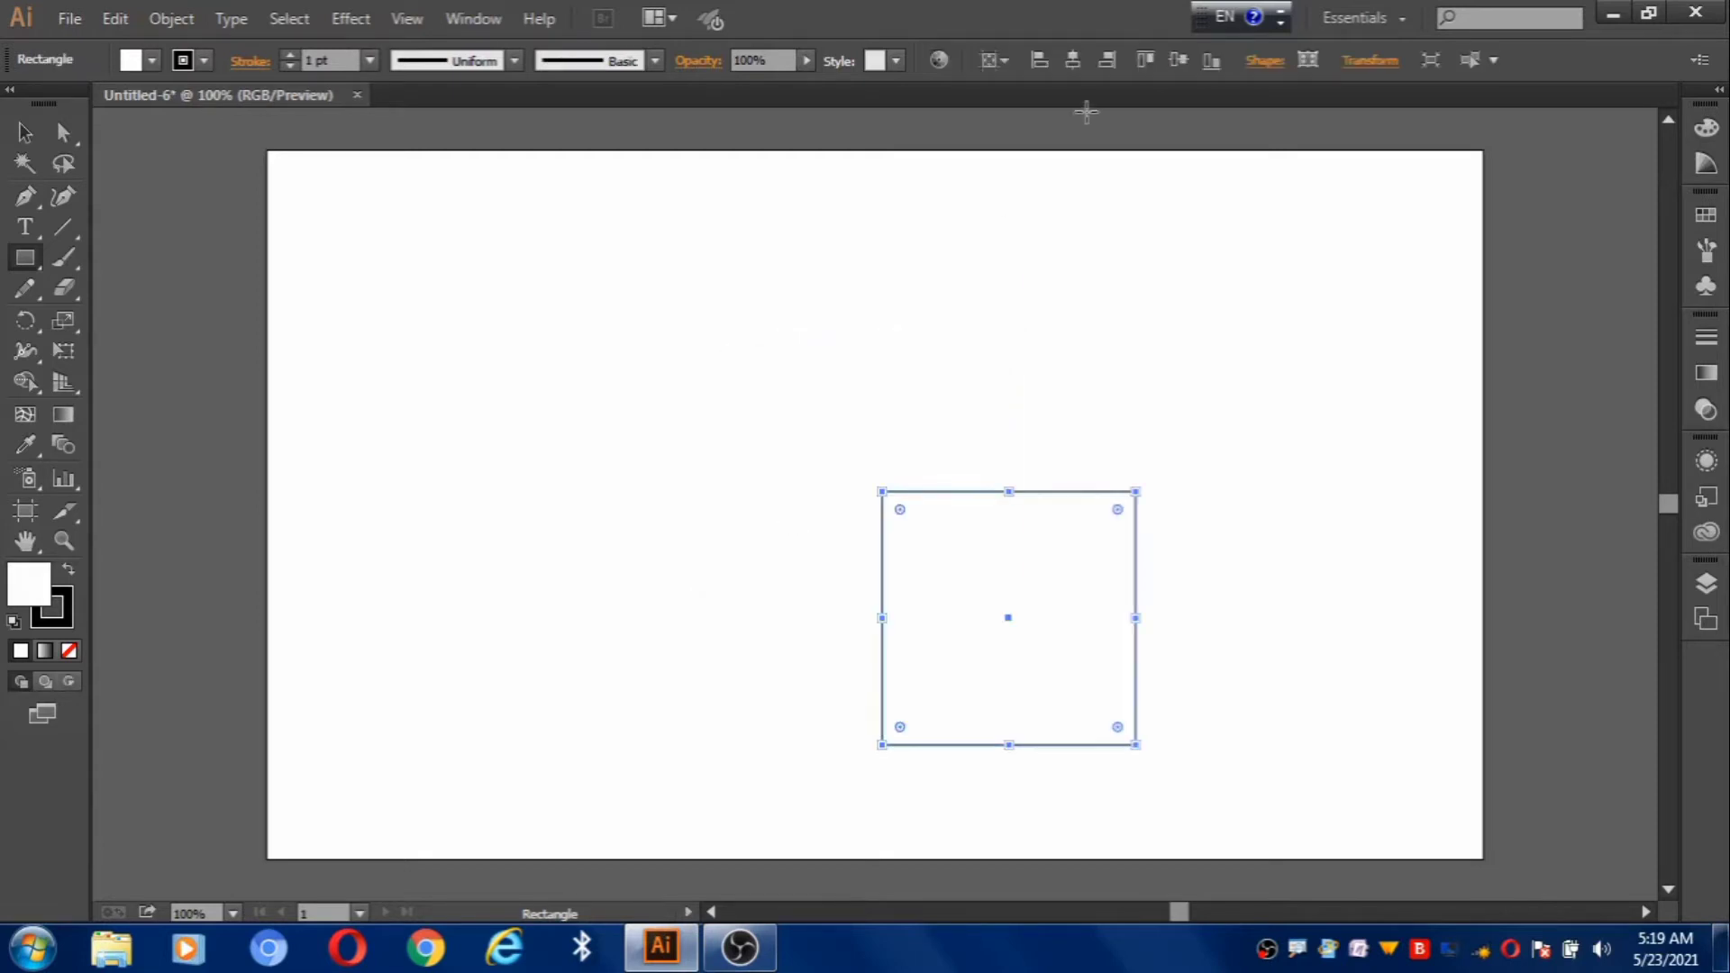
pyautogui.click(1073, 59)
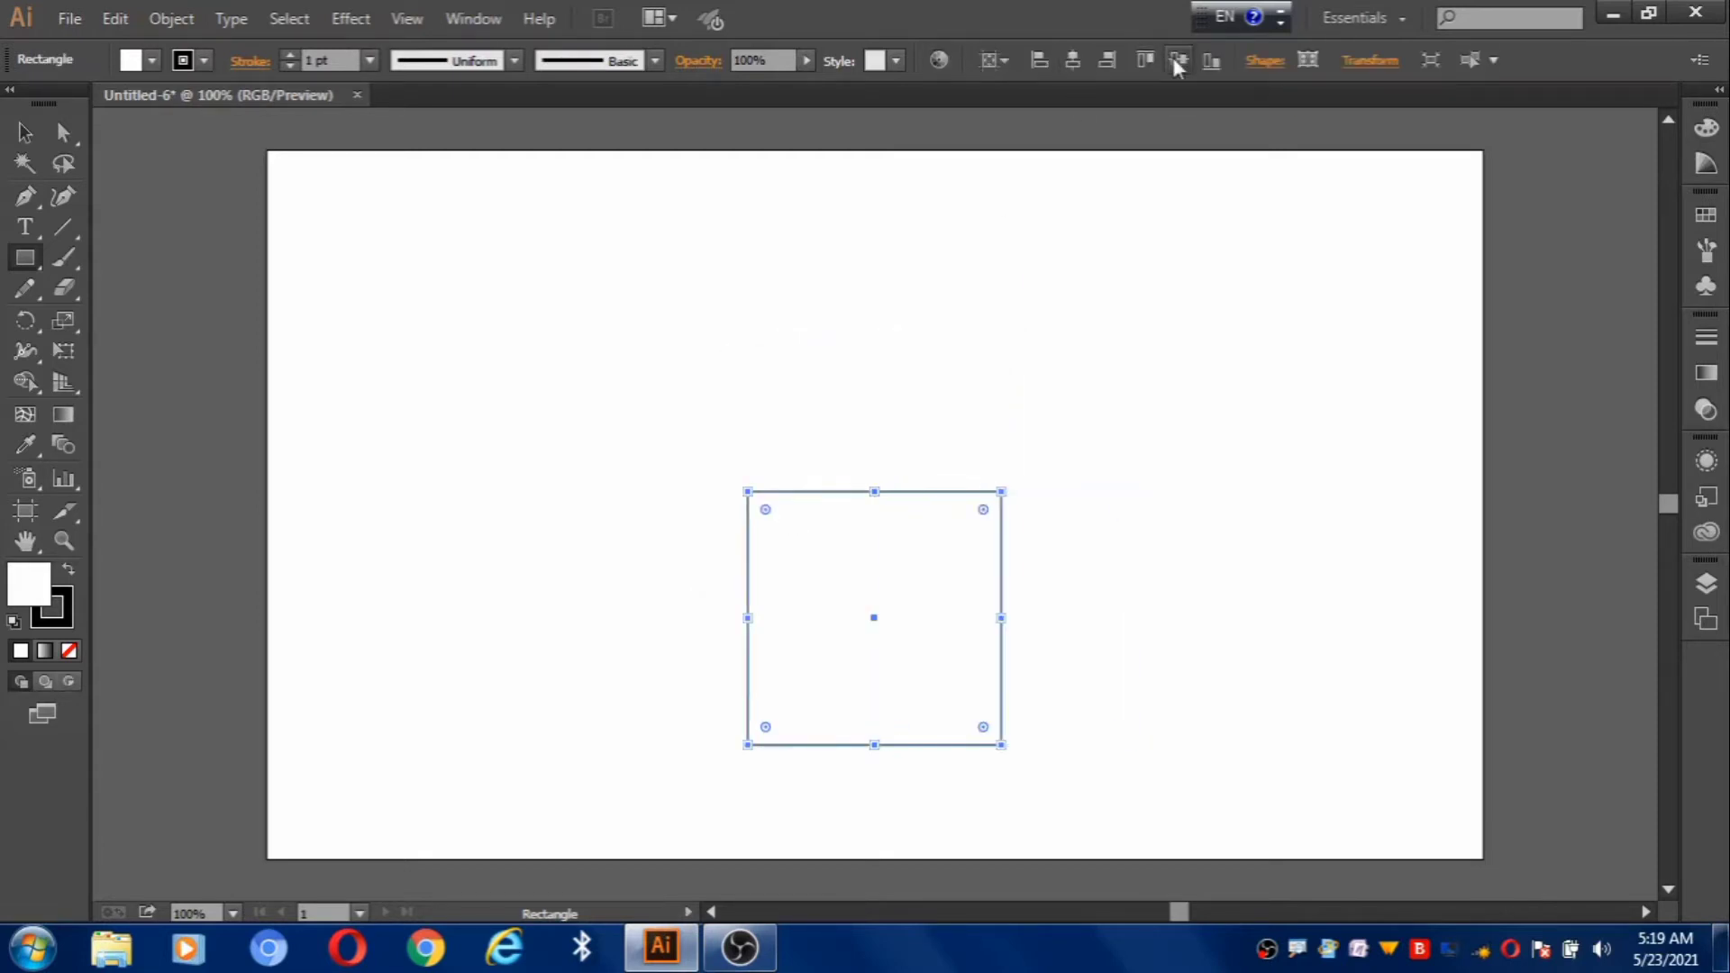
pyautogui.click(1171, 60)
pyautogui.click(25, 132)
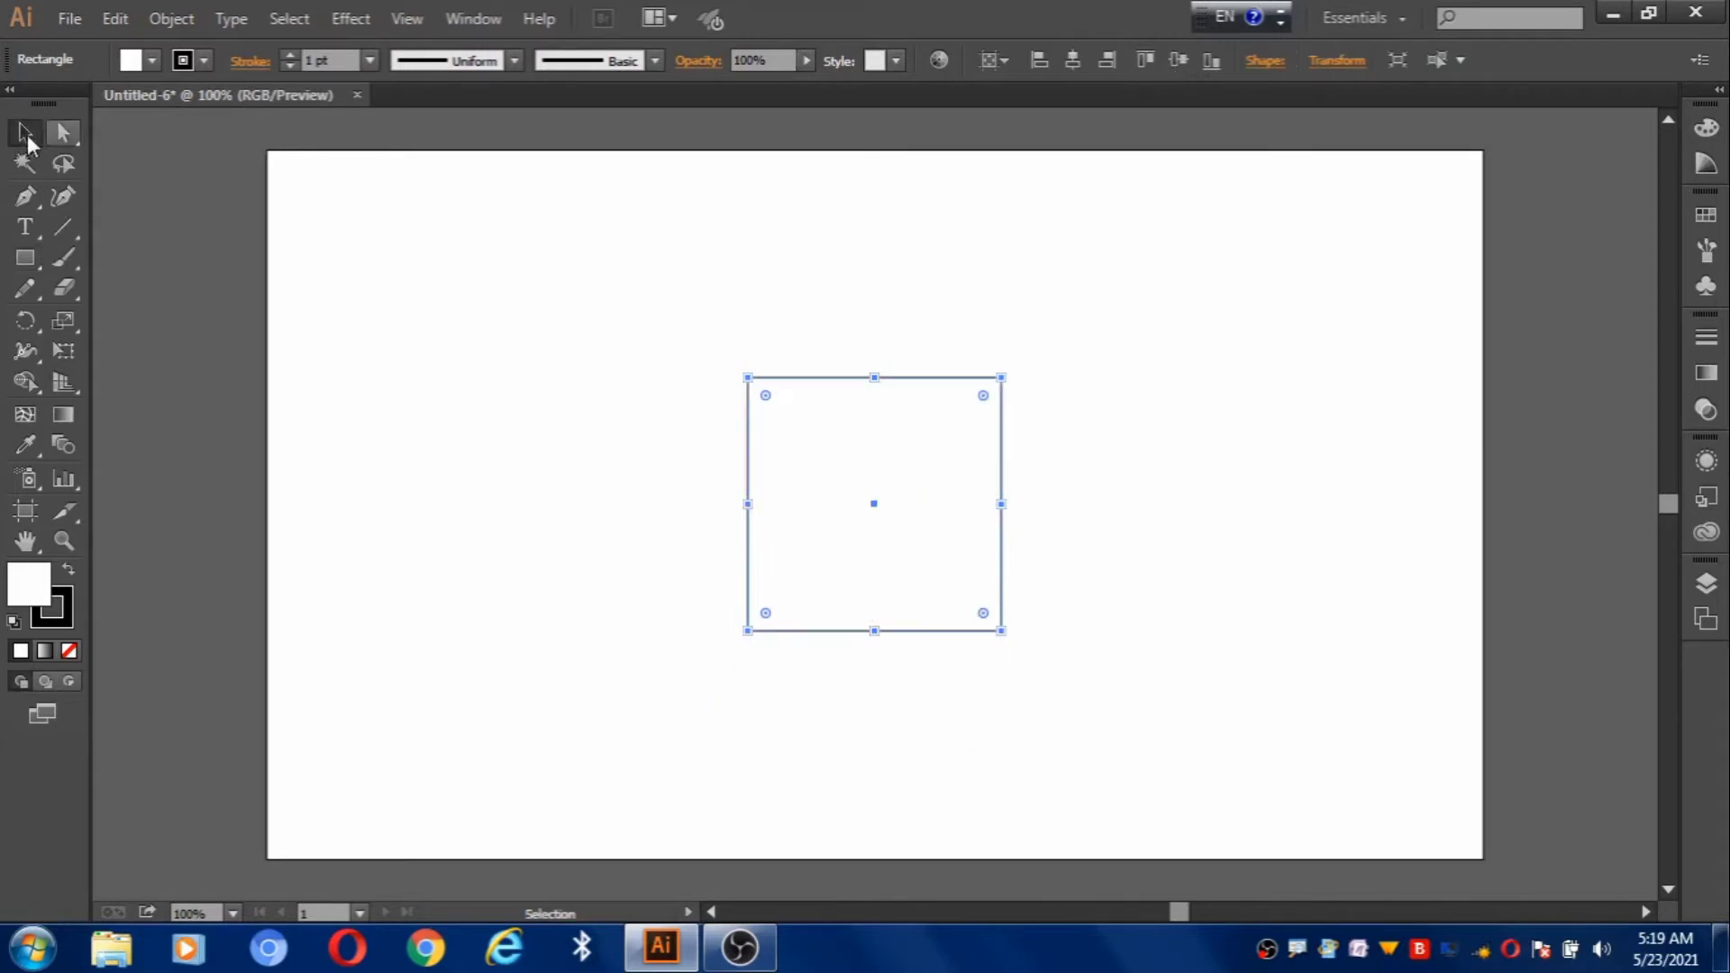
pyautogui.moveTo(310, 316); pyautogui.dragTo(370, 332)
# Draw both diagonals of the square plus its vertical and horizontal center lines with the Line Segment tool
pyautogui.click(62, 227)
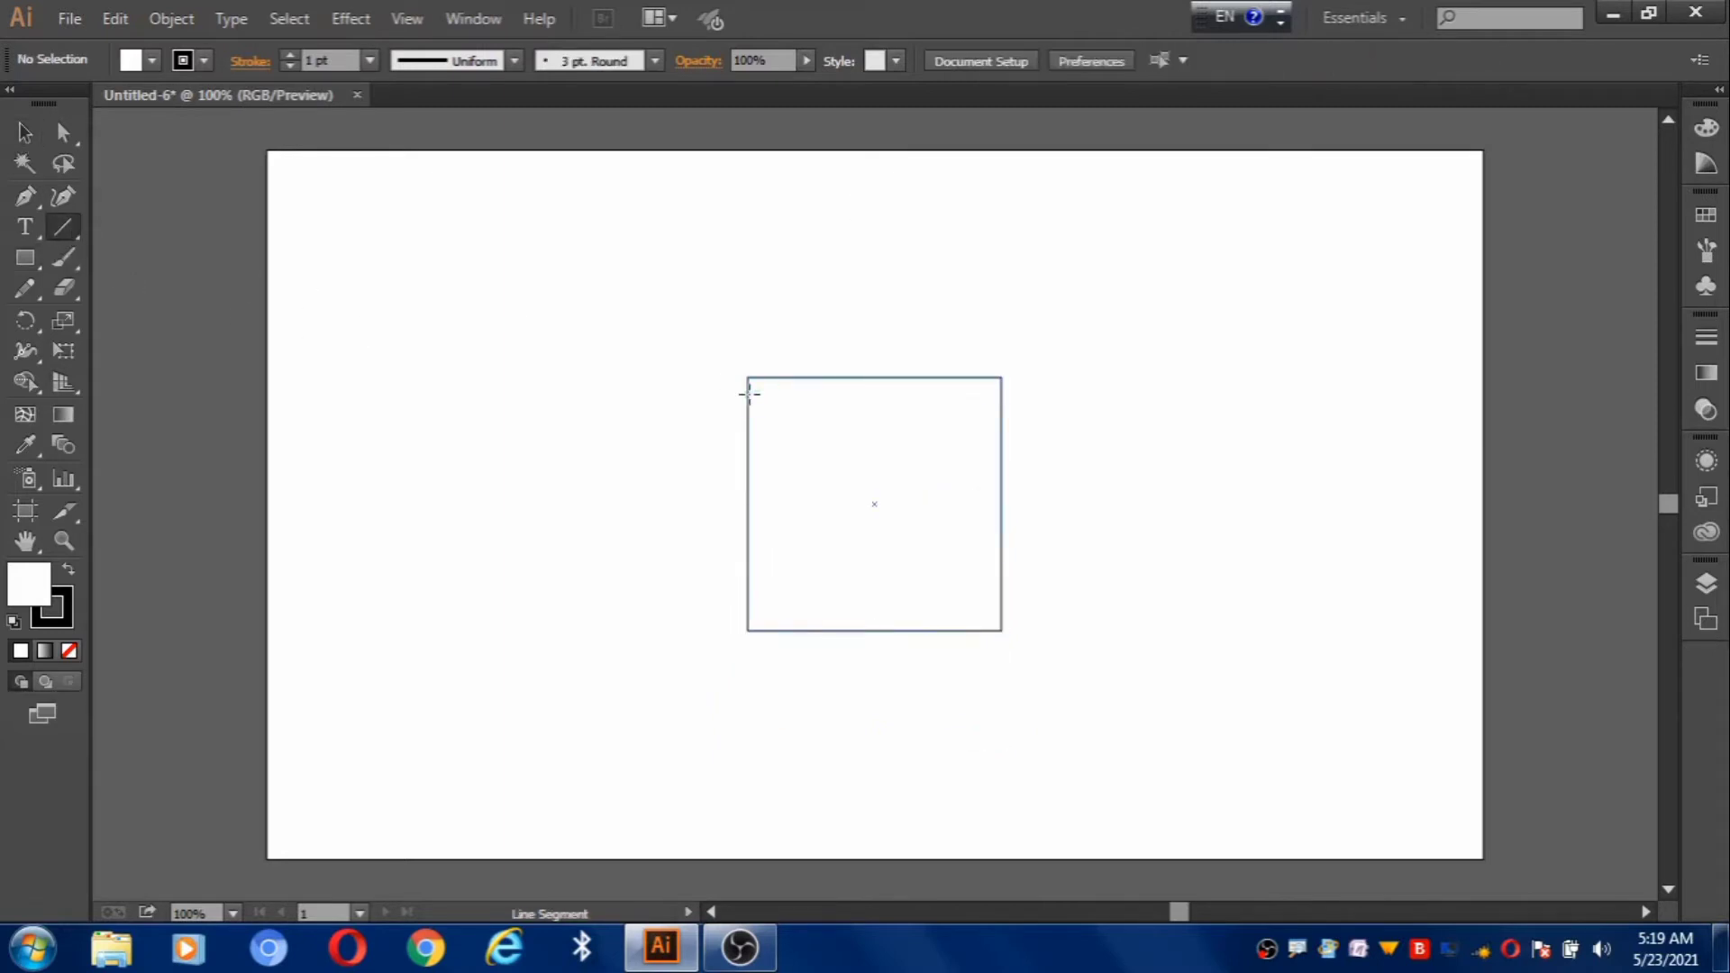
pyautogui.moveTo(747, 377); pyautogui.dragTo(1002, 630)
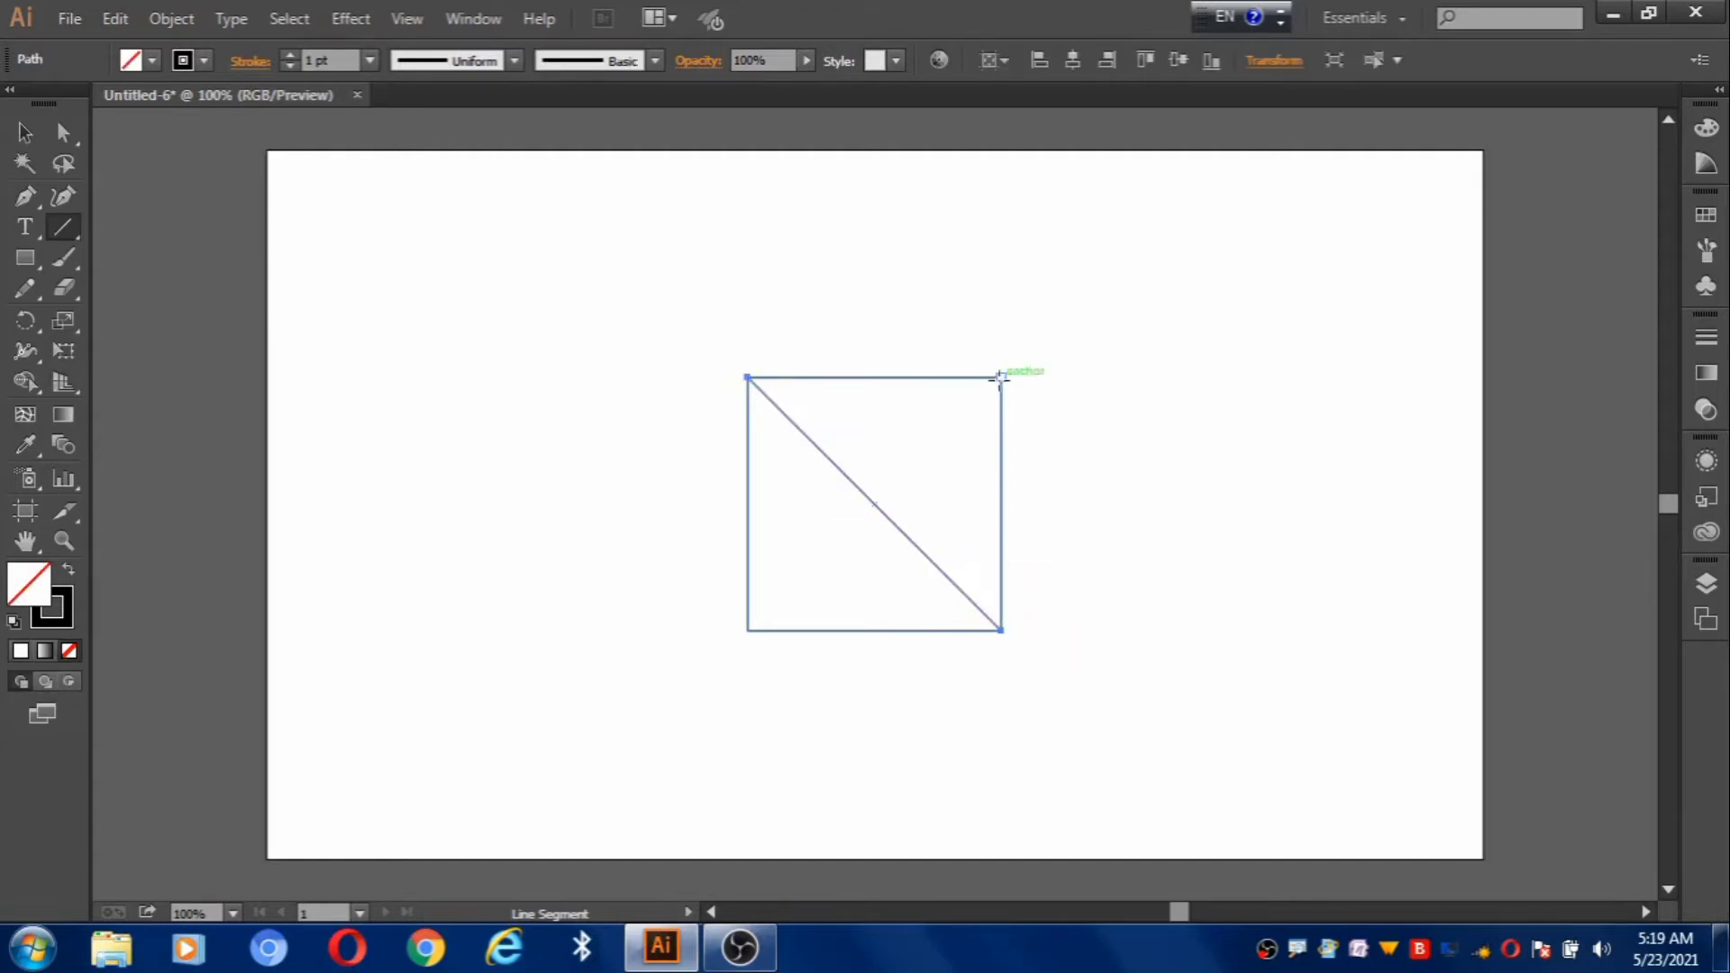
pyautogui.moveTo(1000, 378); pyautogui.dragTo(748, 630)
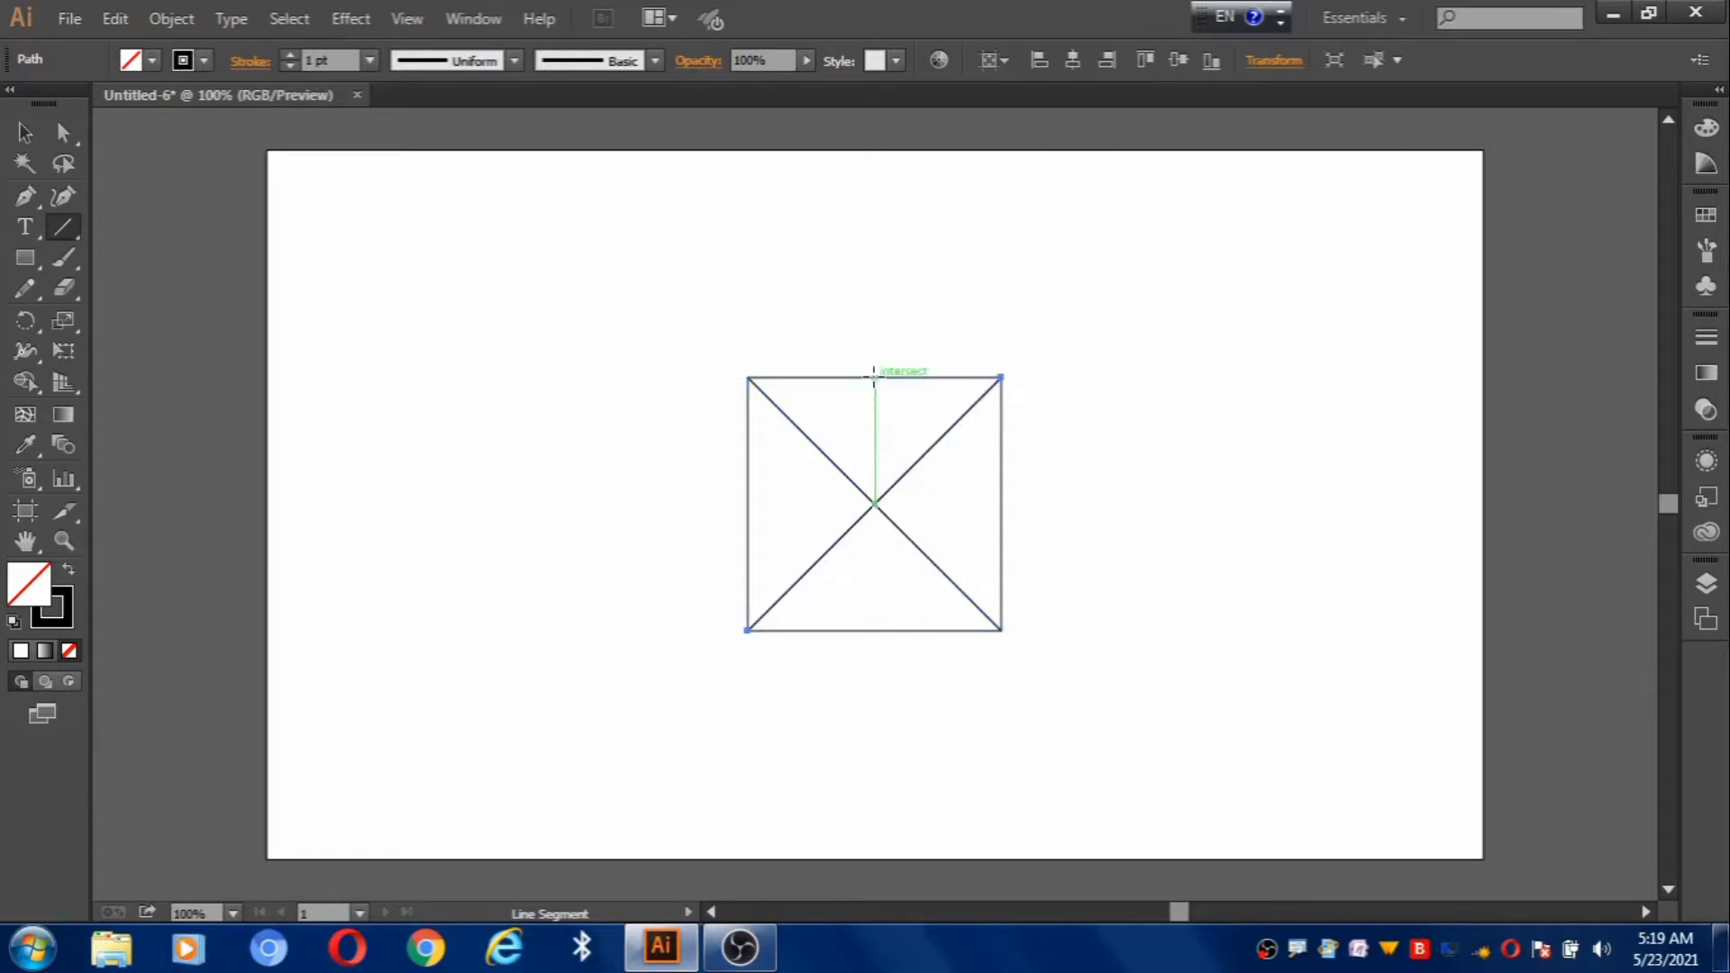
pyautogui.moveTo(875, 379); pyautogui.dragTo(875, 630)
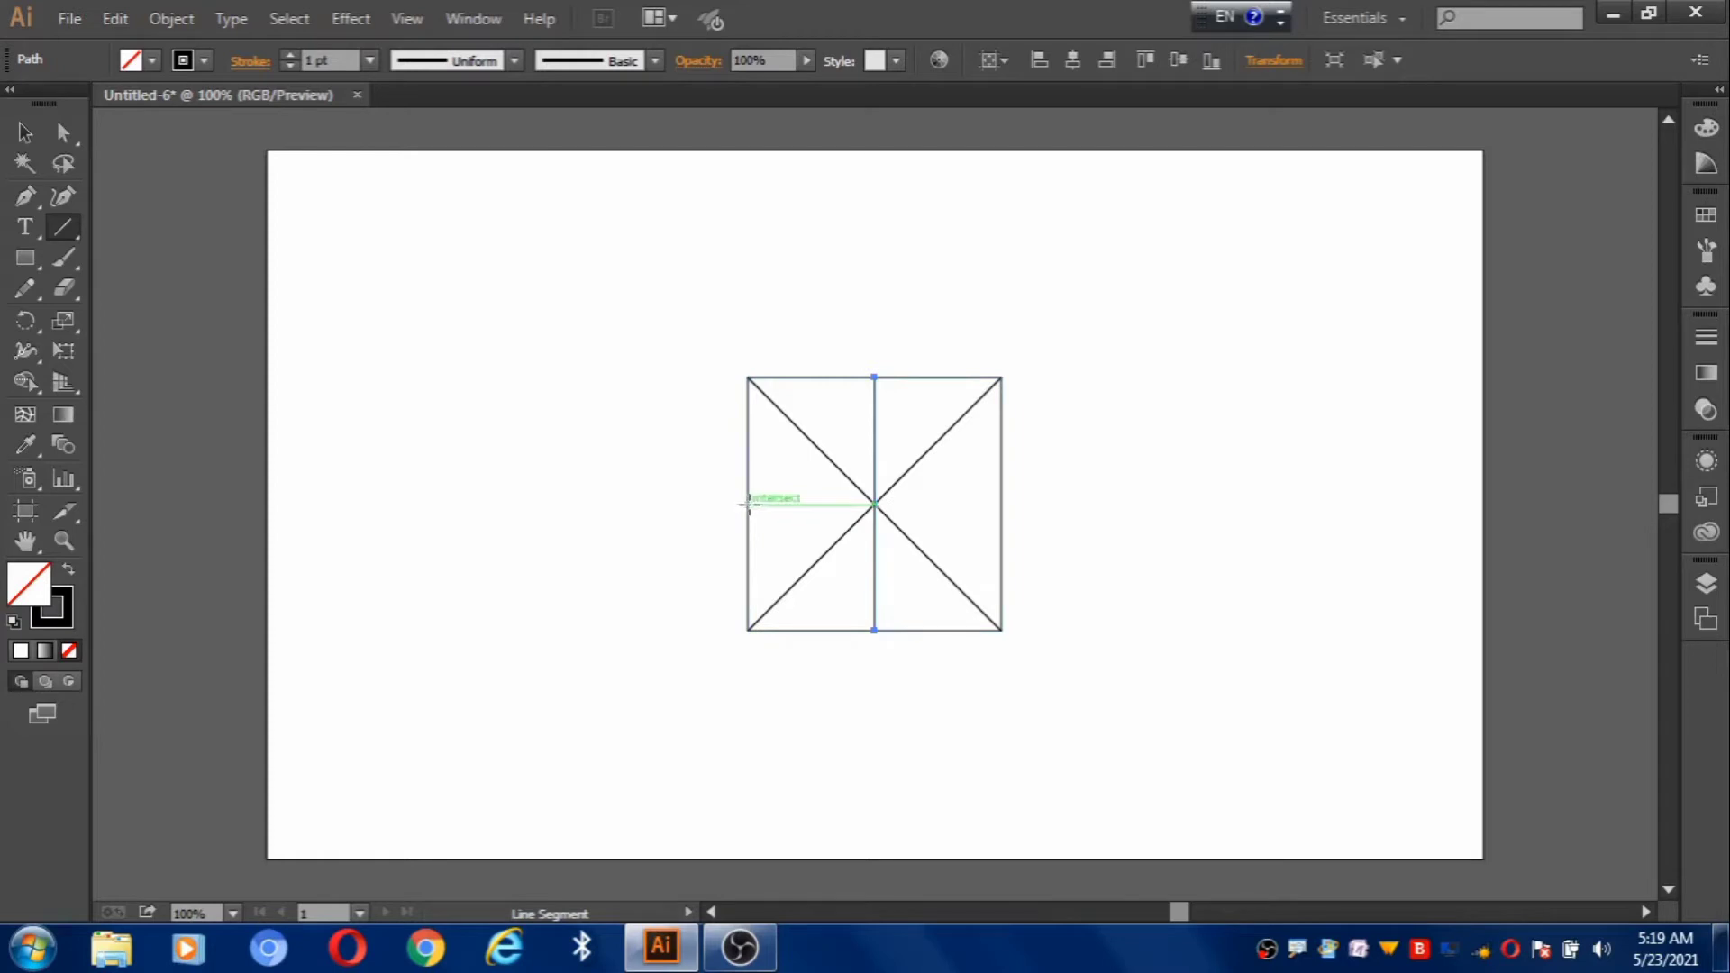
pyautogui.moveTo(749, 505); pyautogui.dragTo(1003, 505)
pyautogui.press('v')
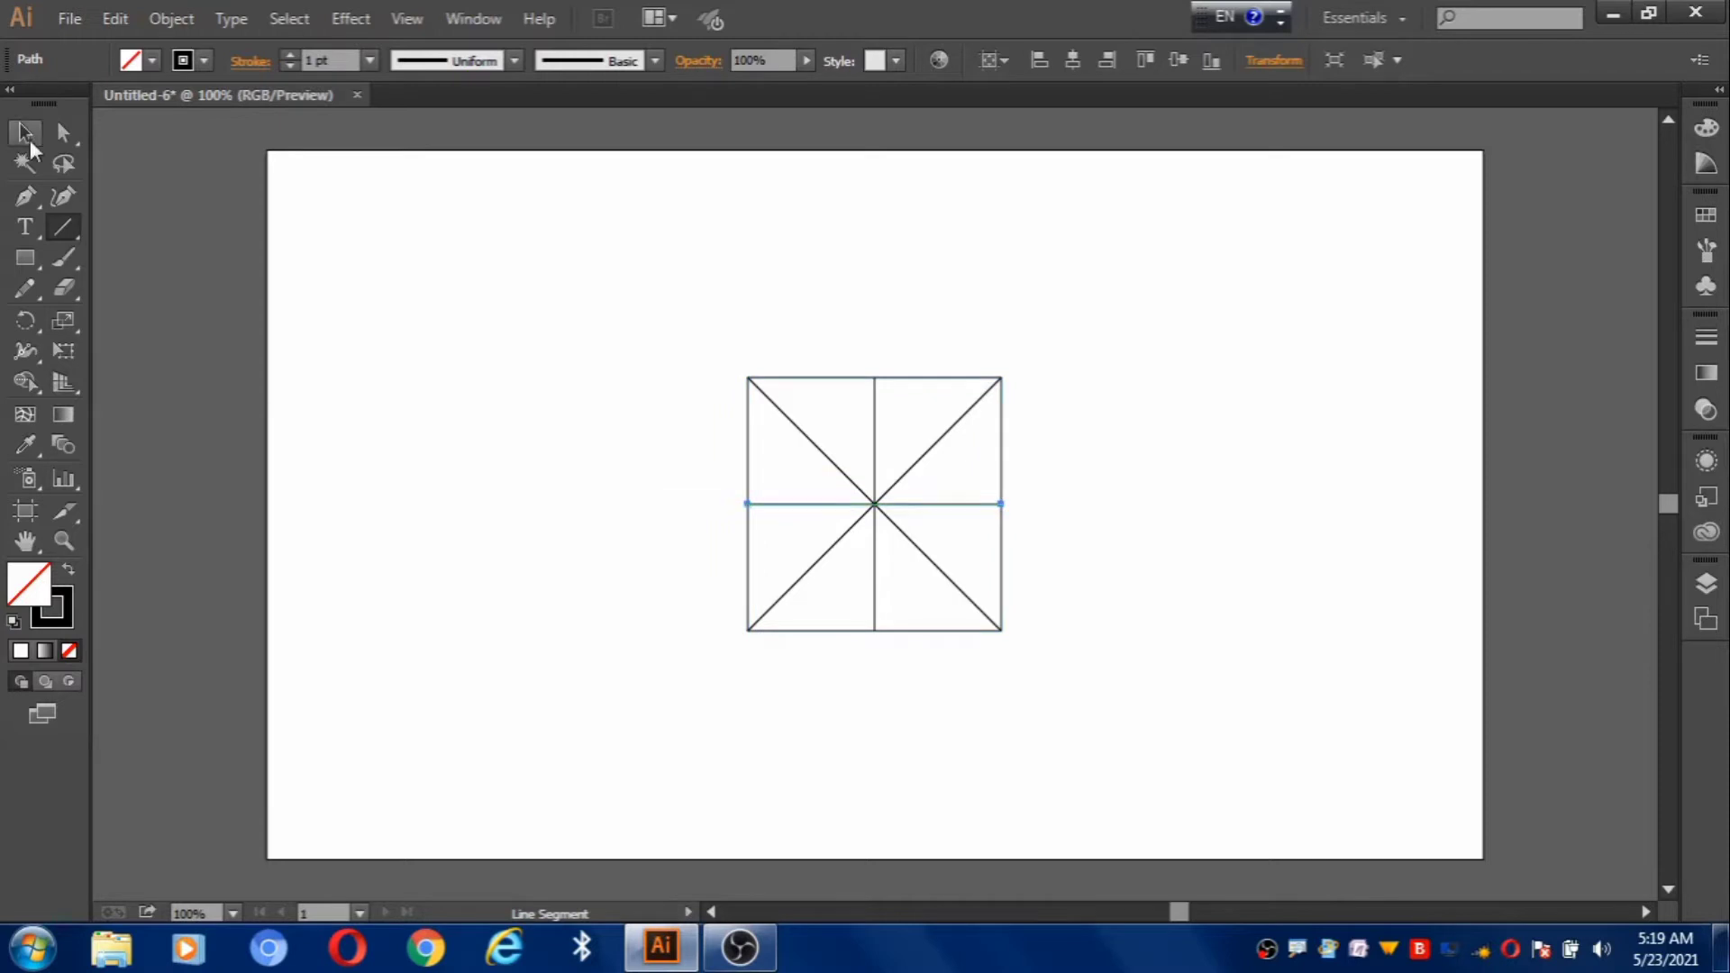
pyautogui.click(607, 456)
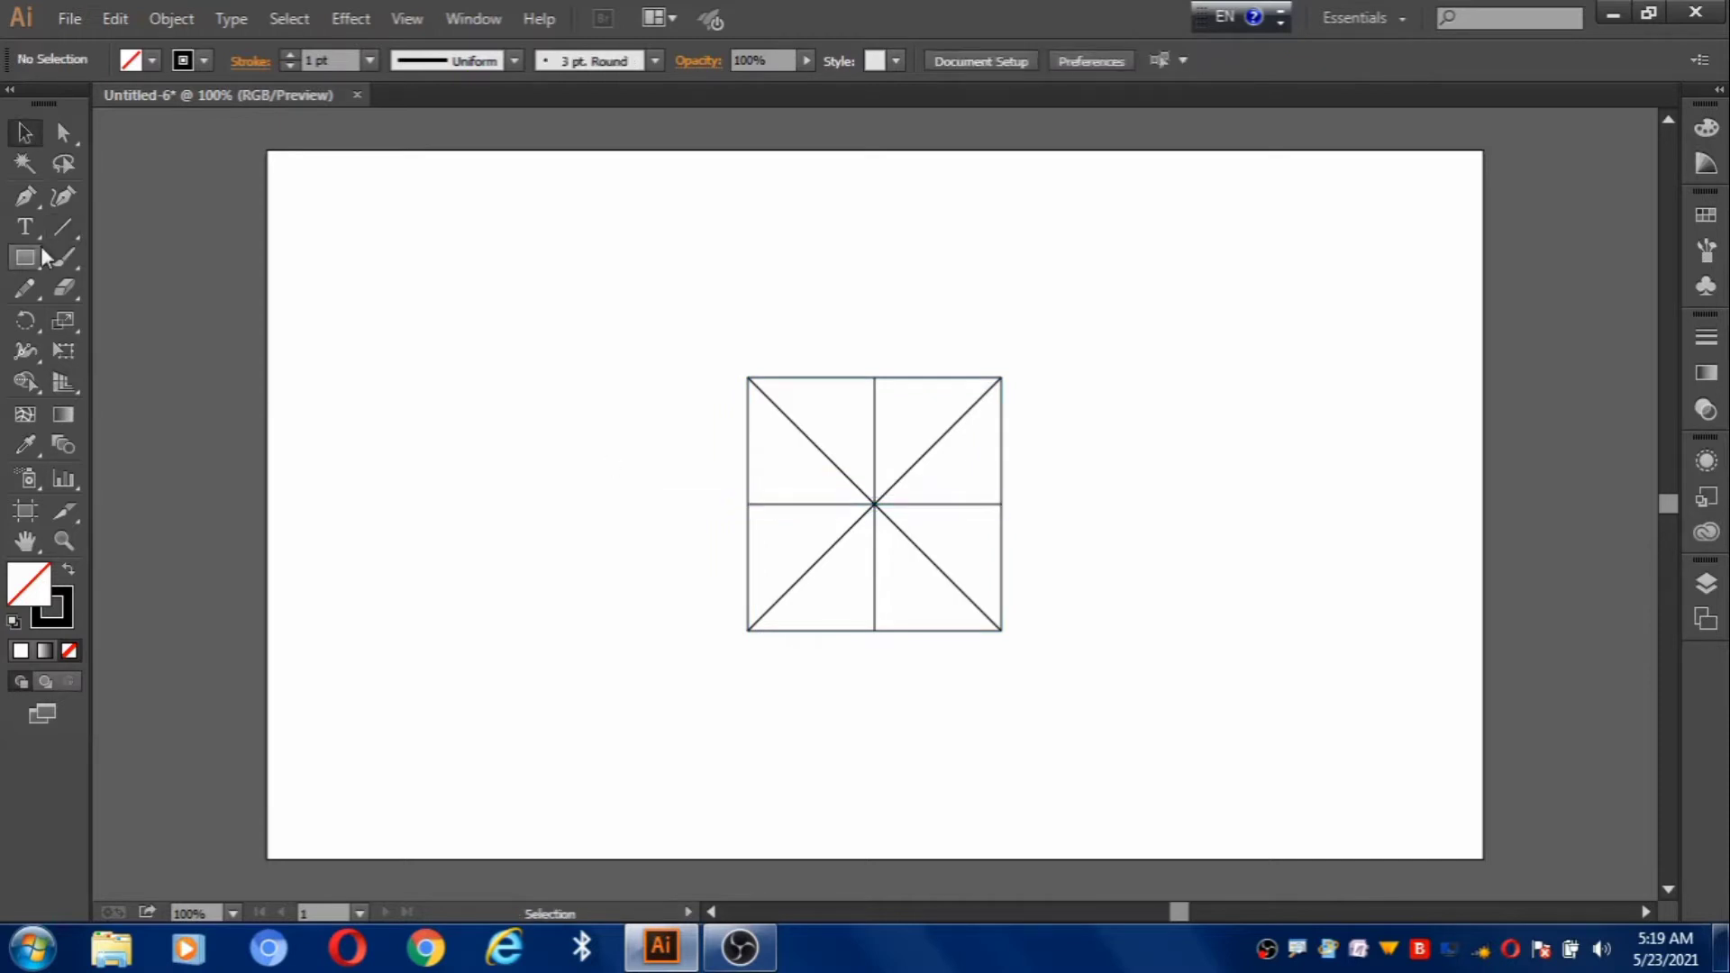
# Draw a circle from the square's center out to its edges with the Ellipse tool
pyautogui.click(23, 261)
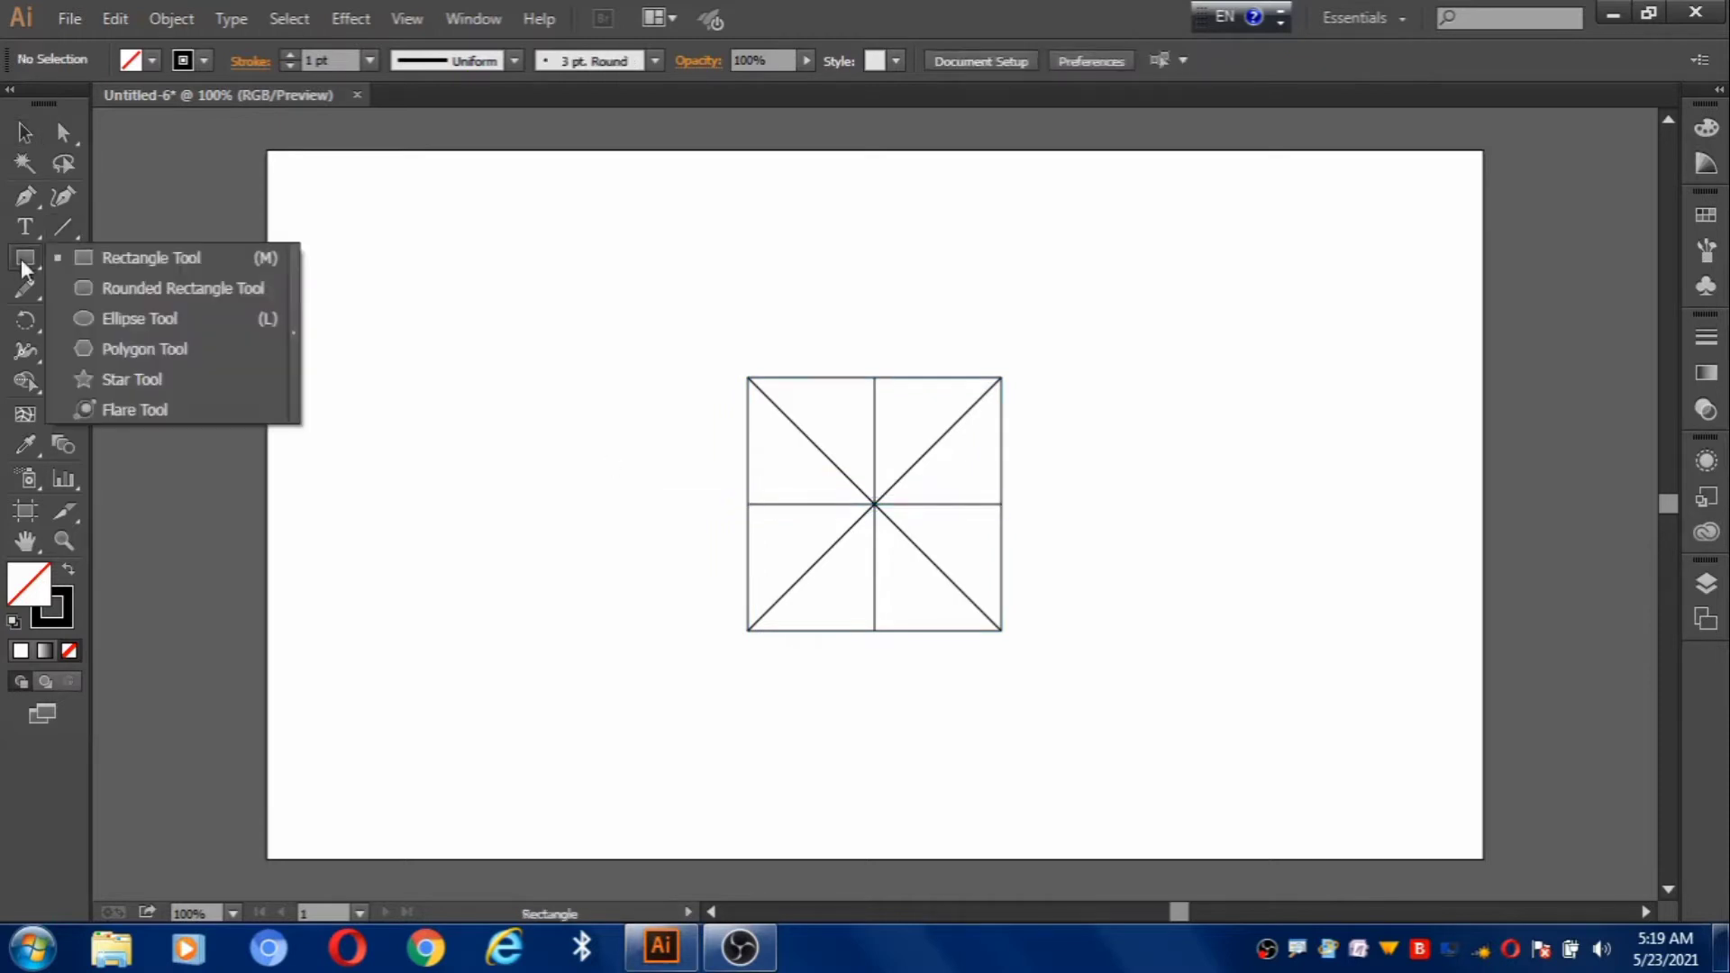
pyautogui.click(134, 324)
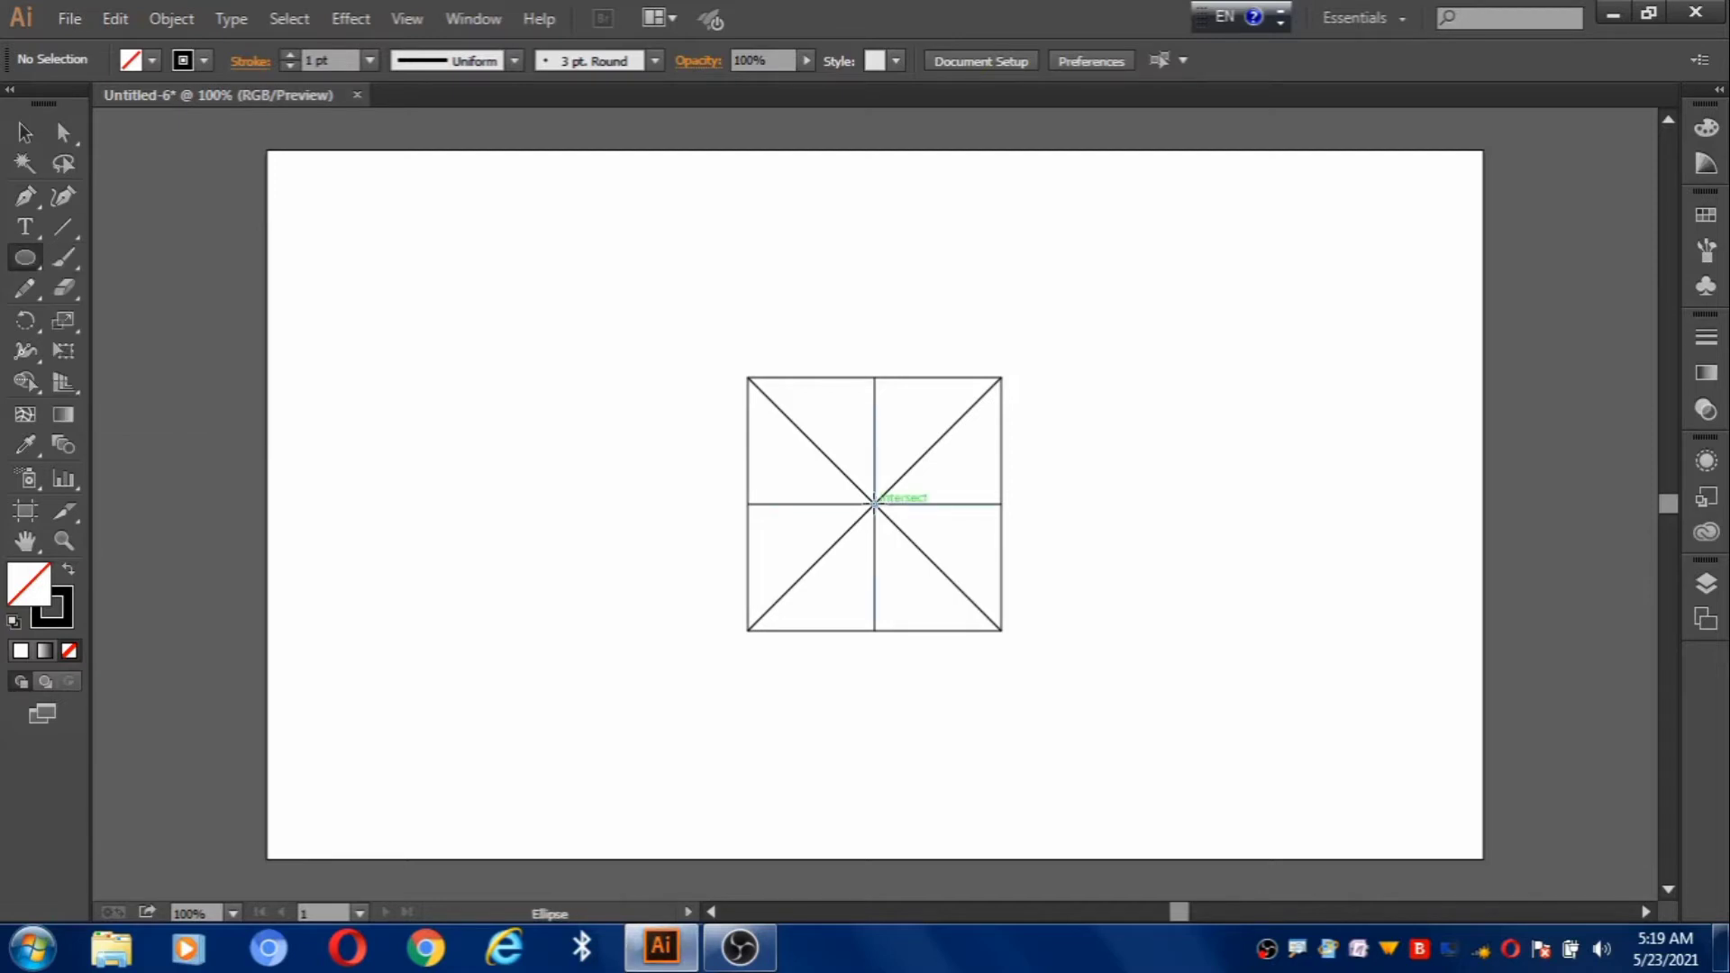
pyautogui.moveTo(874, 503); pyautogui.dragTo(975, 629)
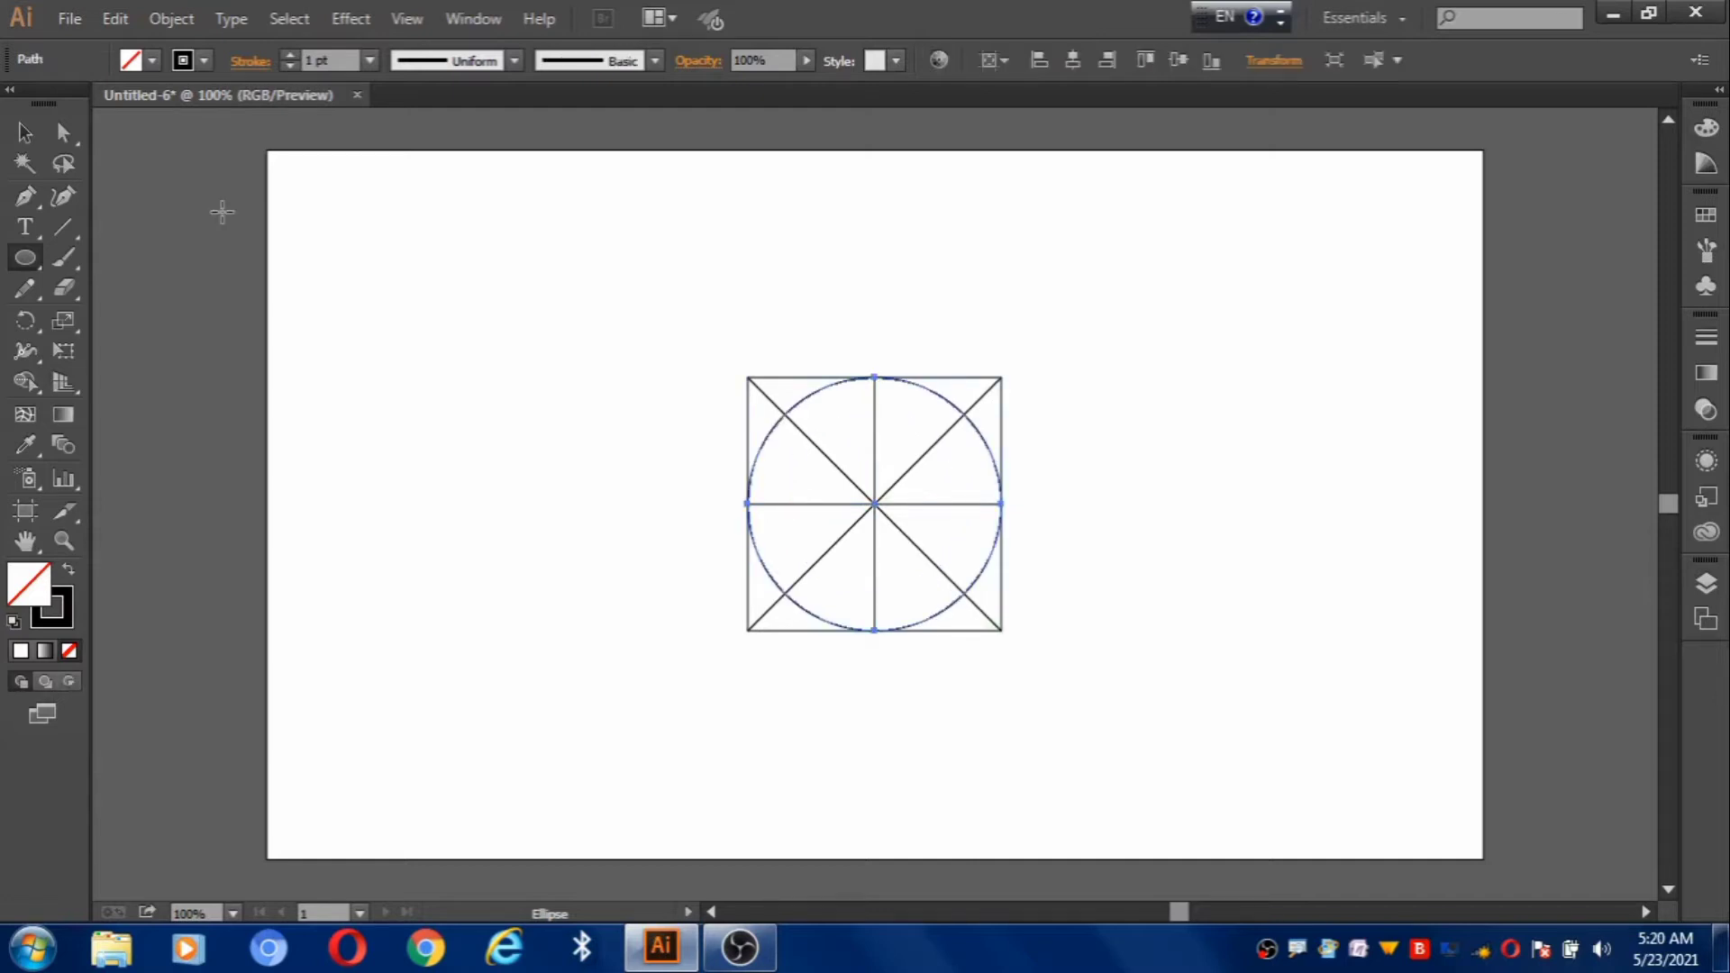
# Draw an inner square whose corners lie where the circle crosses the diagonals
pyautogui.moveTo(25, 258); pyautogui.dragTo(145, 257)
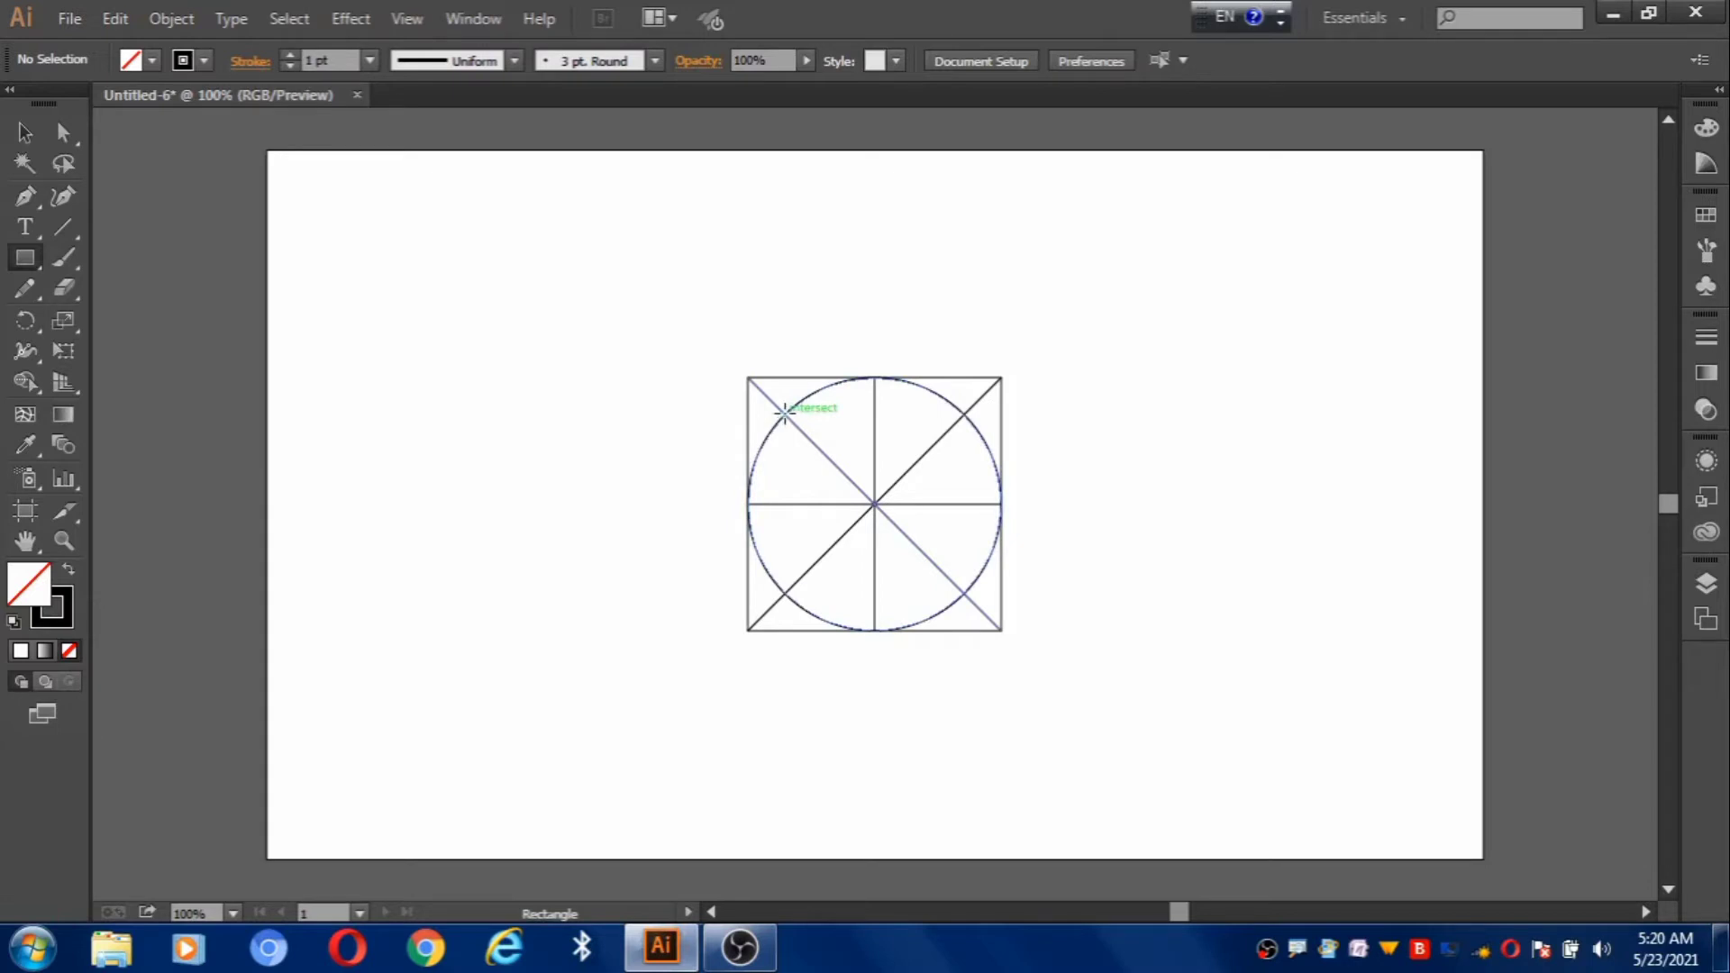
pyautogui.moveTo(785, 411)
pyautogui.mouseDown()
pyautogui.moveTo(915, 567)
pyautogui.moveTo(965, 592)
pyautogui.mouseUp()
pyautogui.press('v')
pyautogui.click(306, 424)
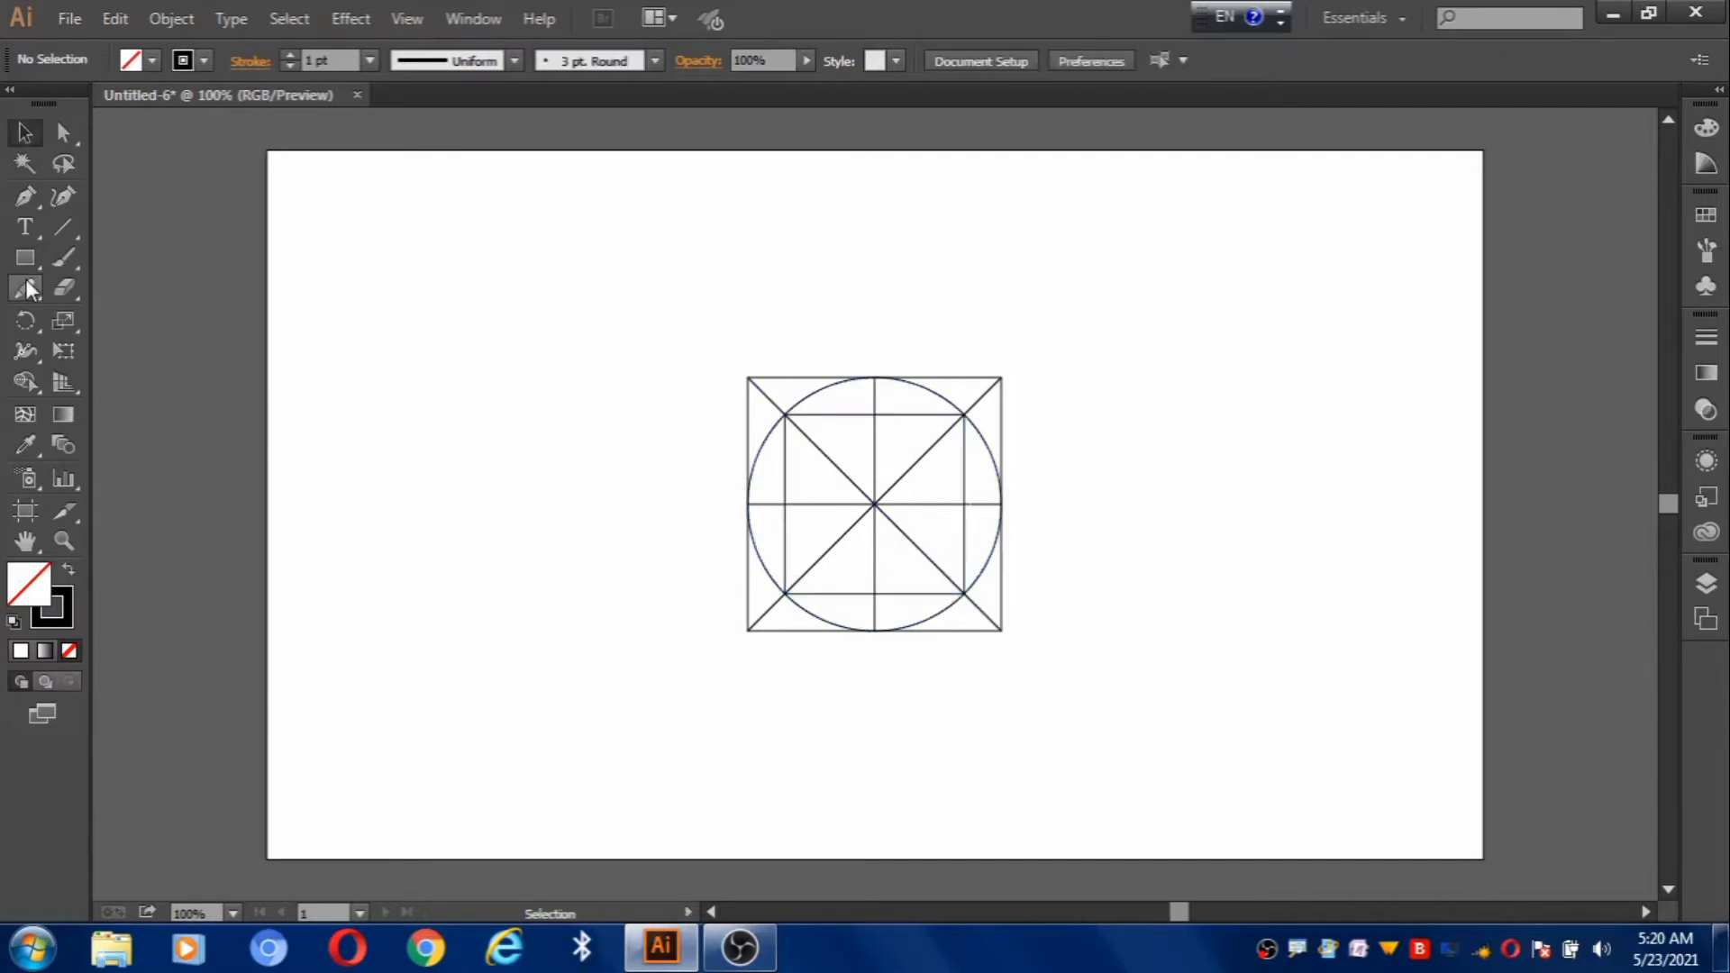
# Draw a smaller circle from the common center that touches the sides of the inner square
pyautogui.click(31, 268)
pyautogui.click(27, 259)
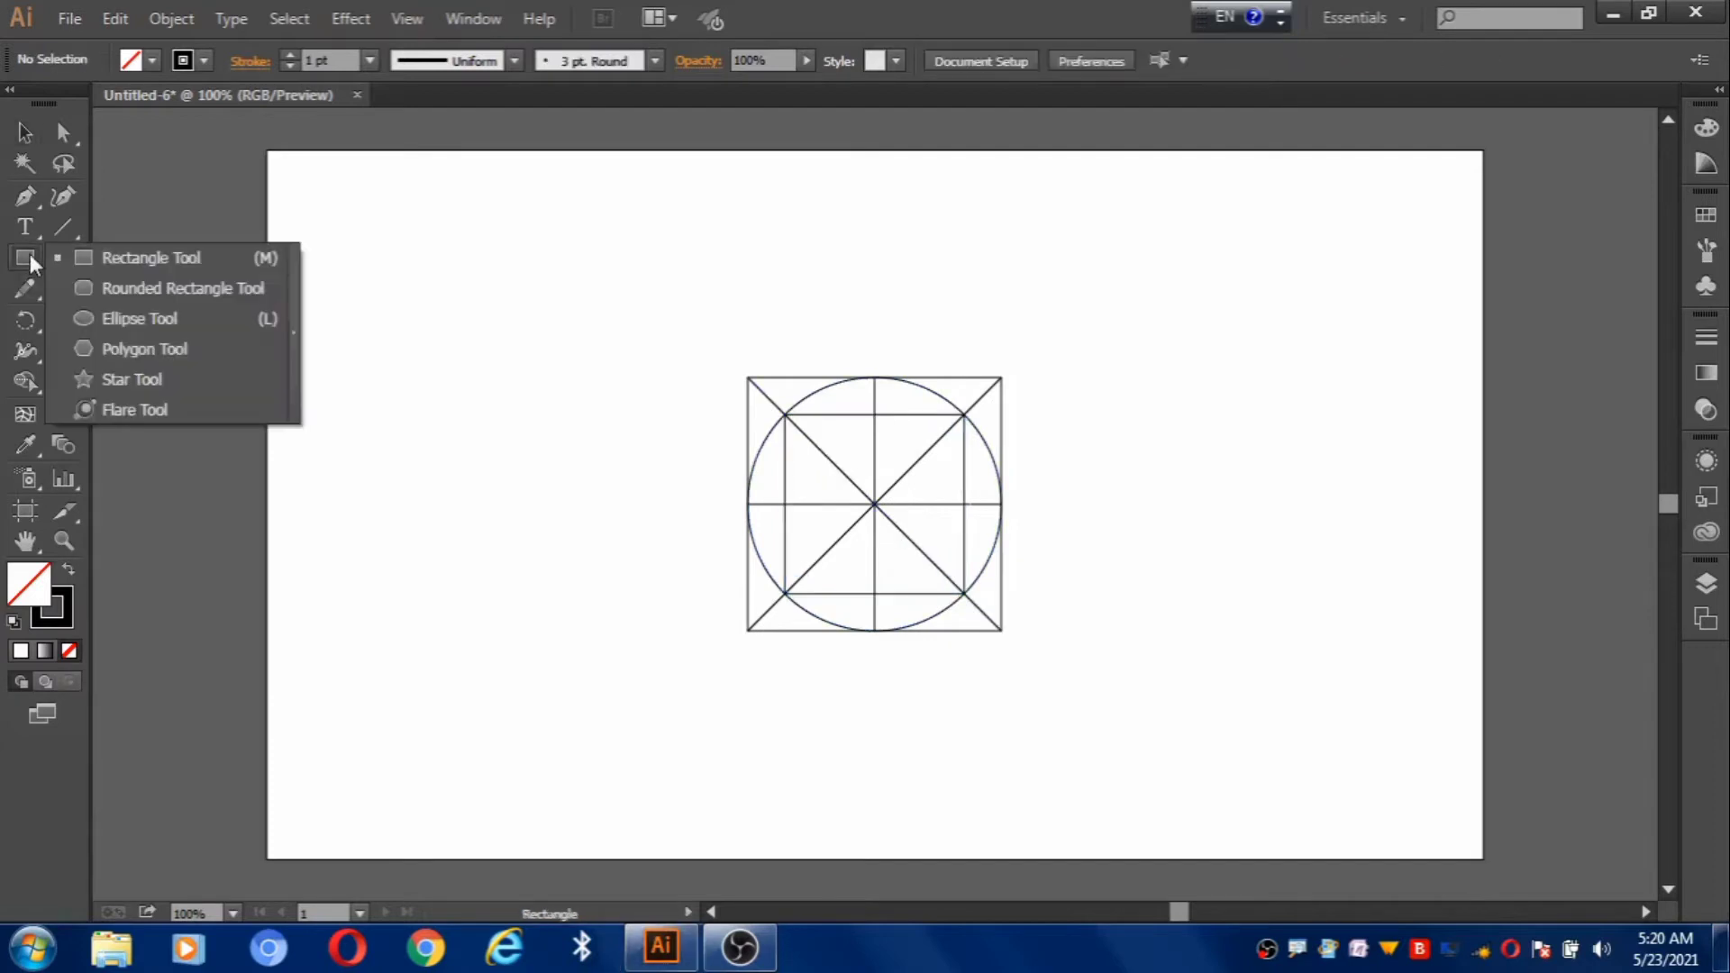
pyautogui.click(140, 318)
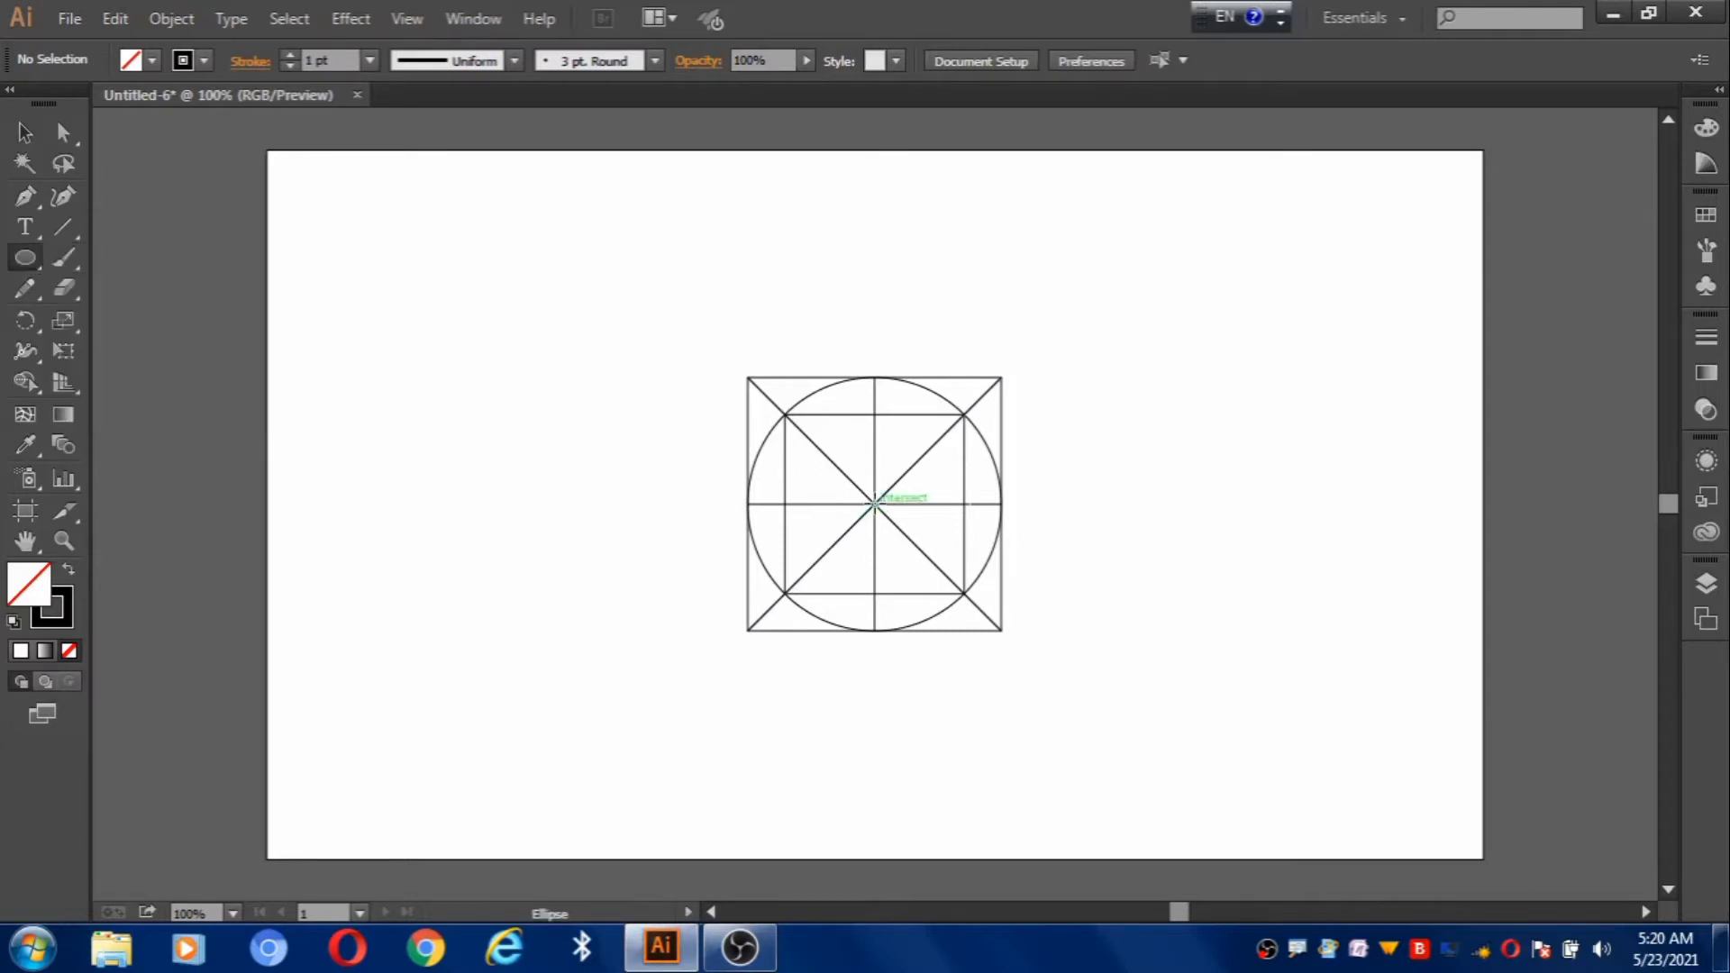
pyautogui.moveTo(874, 502); pyautogui.dragTo(942, 590)
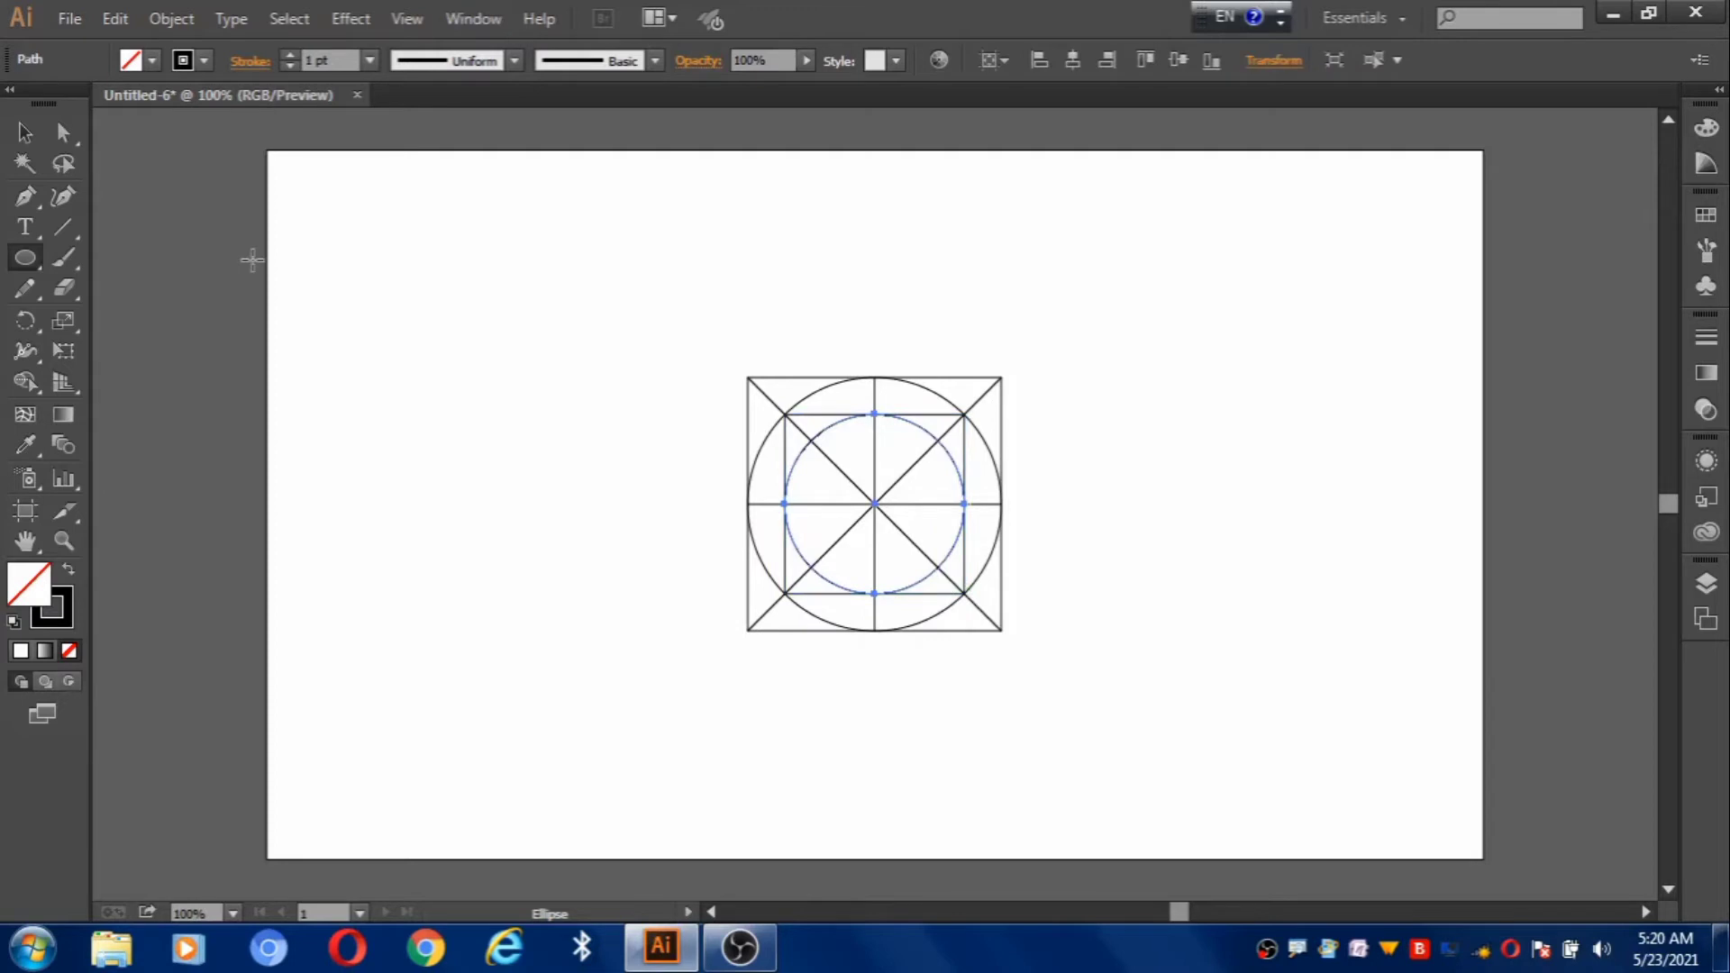
pyautogui.press('v')
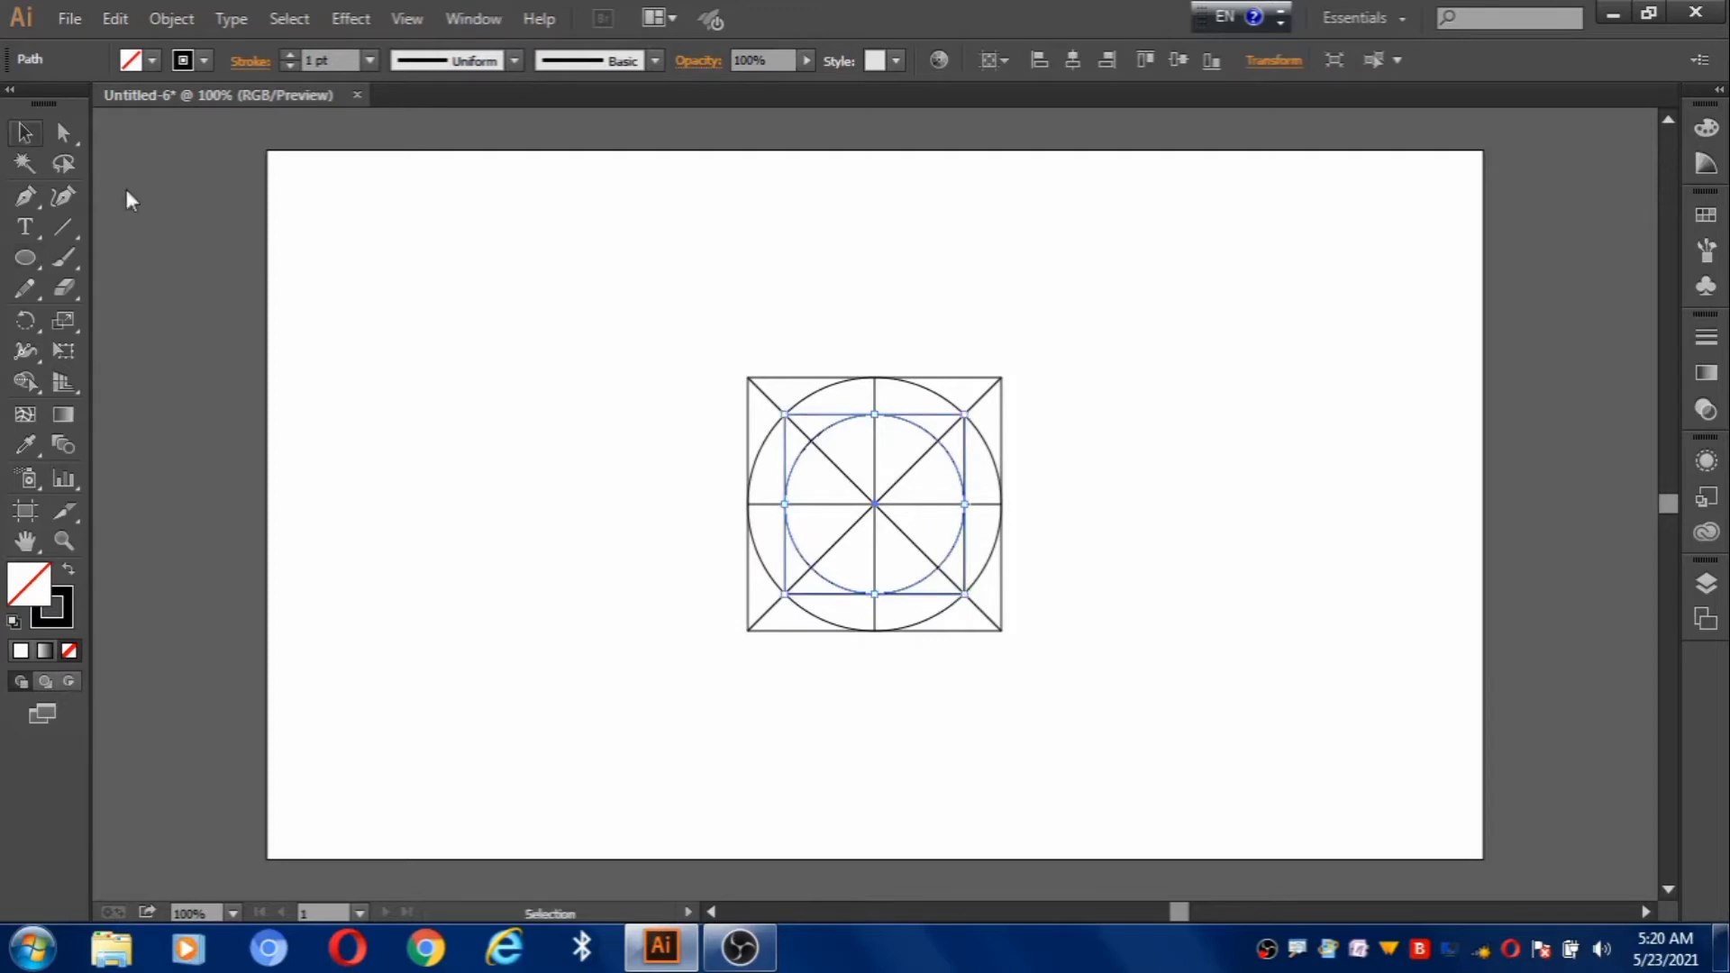
# Offset the vertical and horizontal center lines by 50 px with Offset Path, keeping miter joins
pyautogui.click(876, 395)
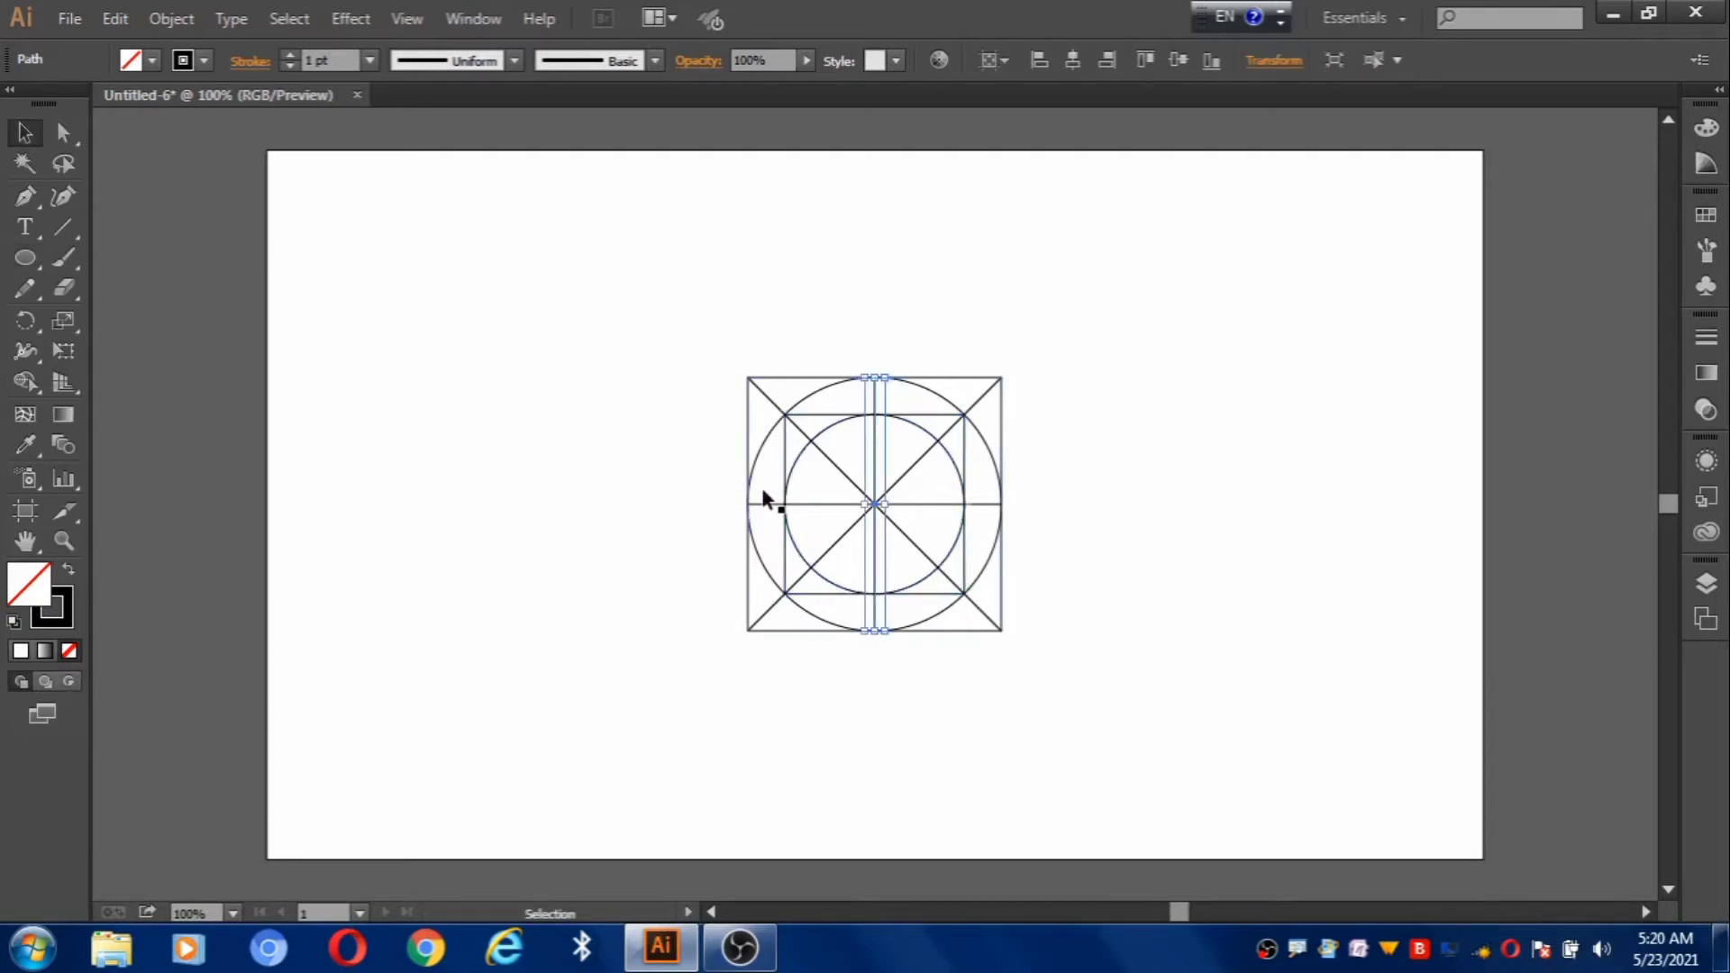
pyautogui.keyDown('shift'); pyautogui.click(760, 499); pyautogui.keyUp('shift')
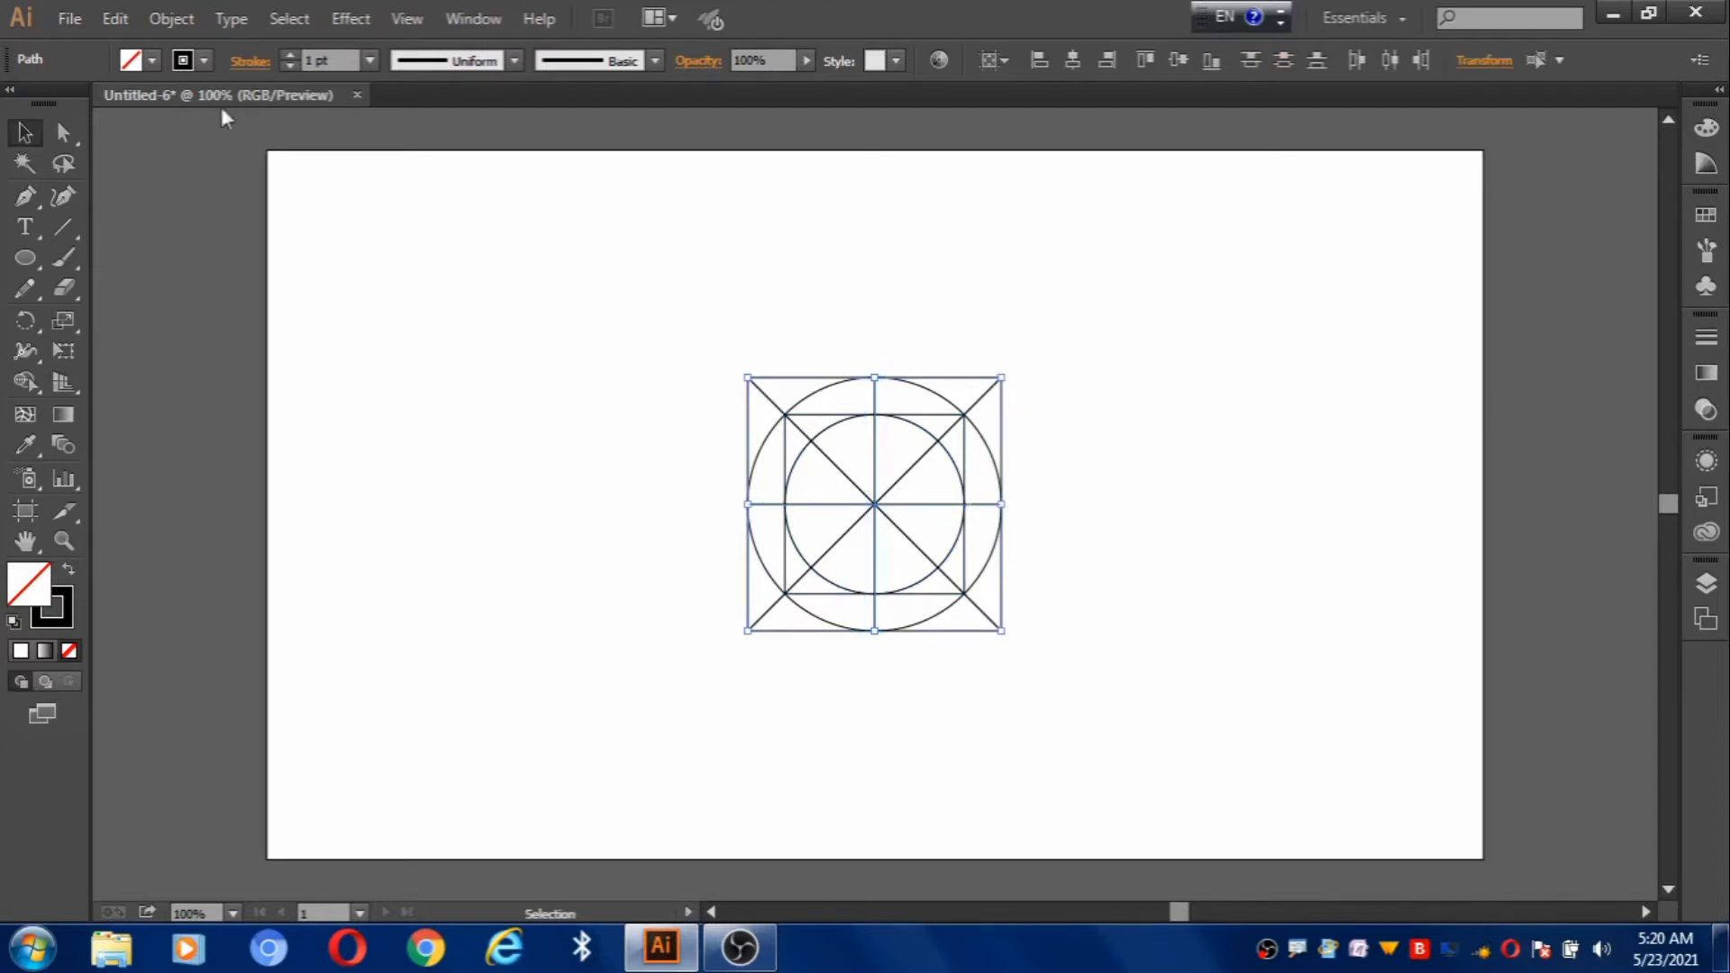
pyautogui.click(172, 19)
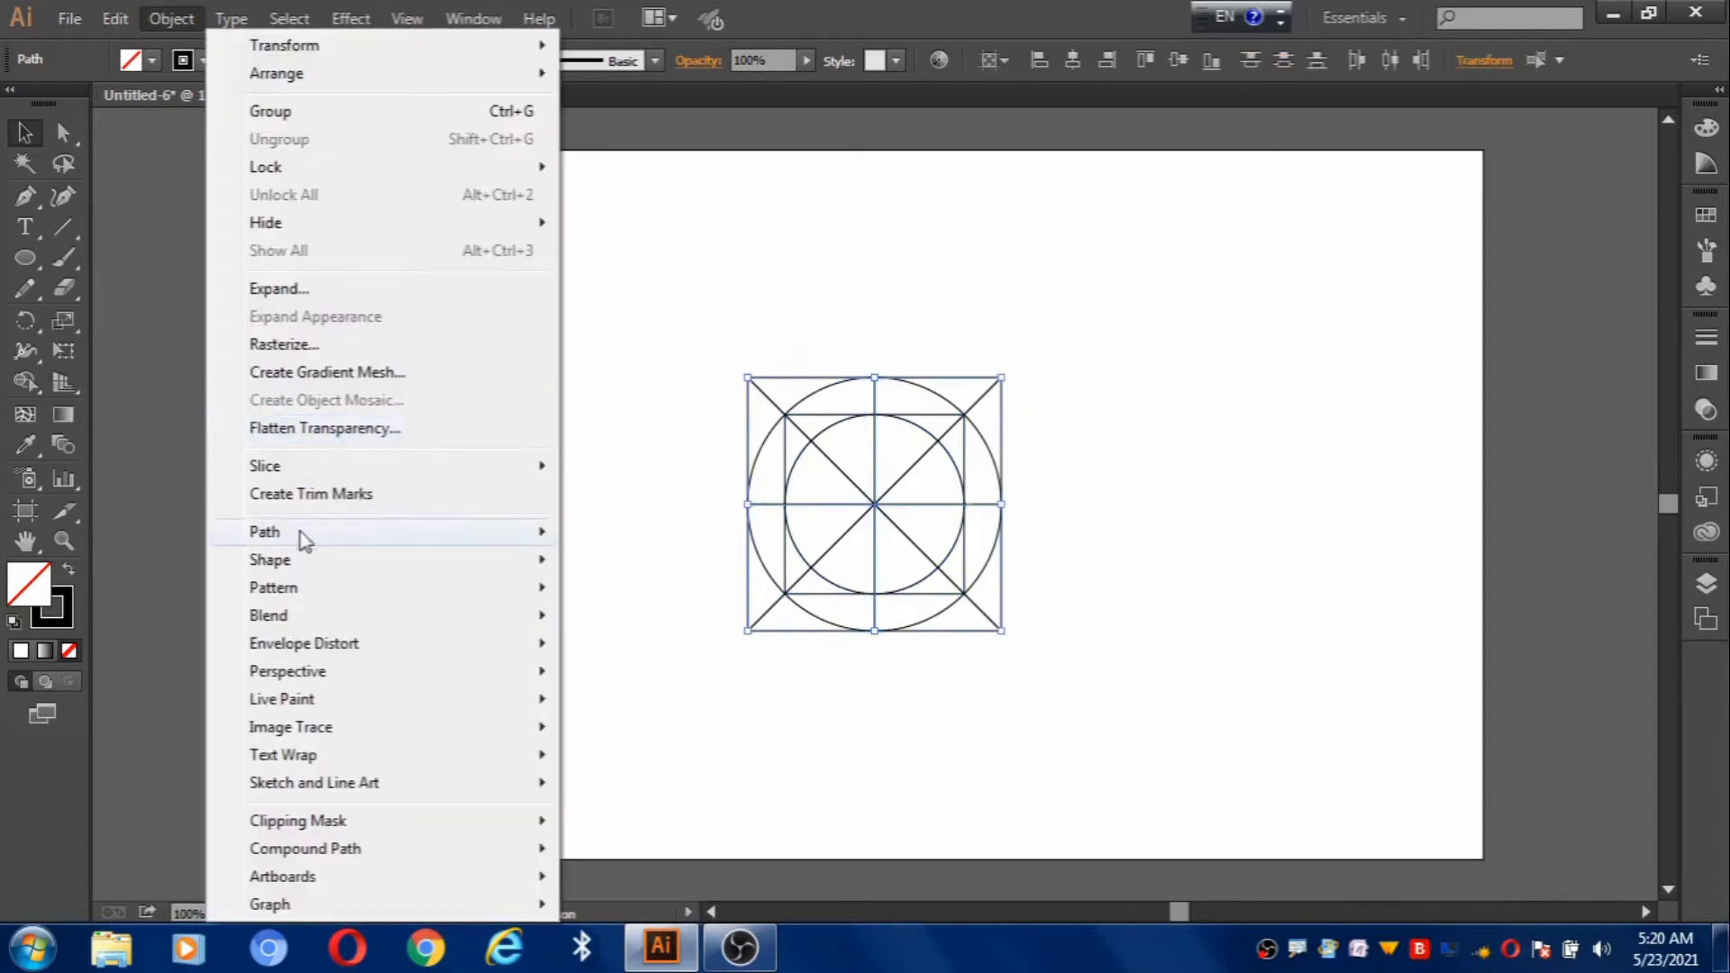
pyautogui.moveTo(330, 538)
pyautogui.click(642, 627)
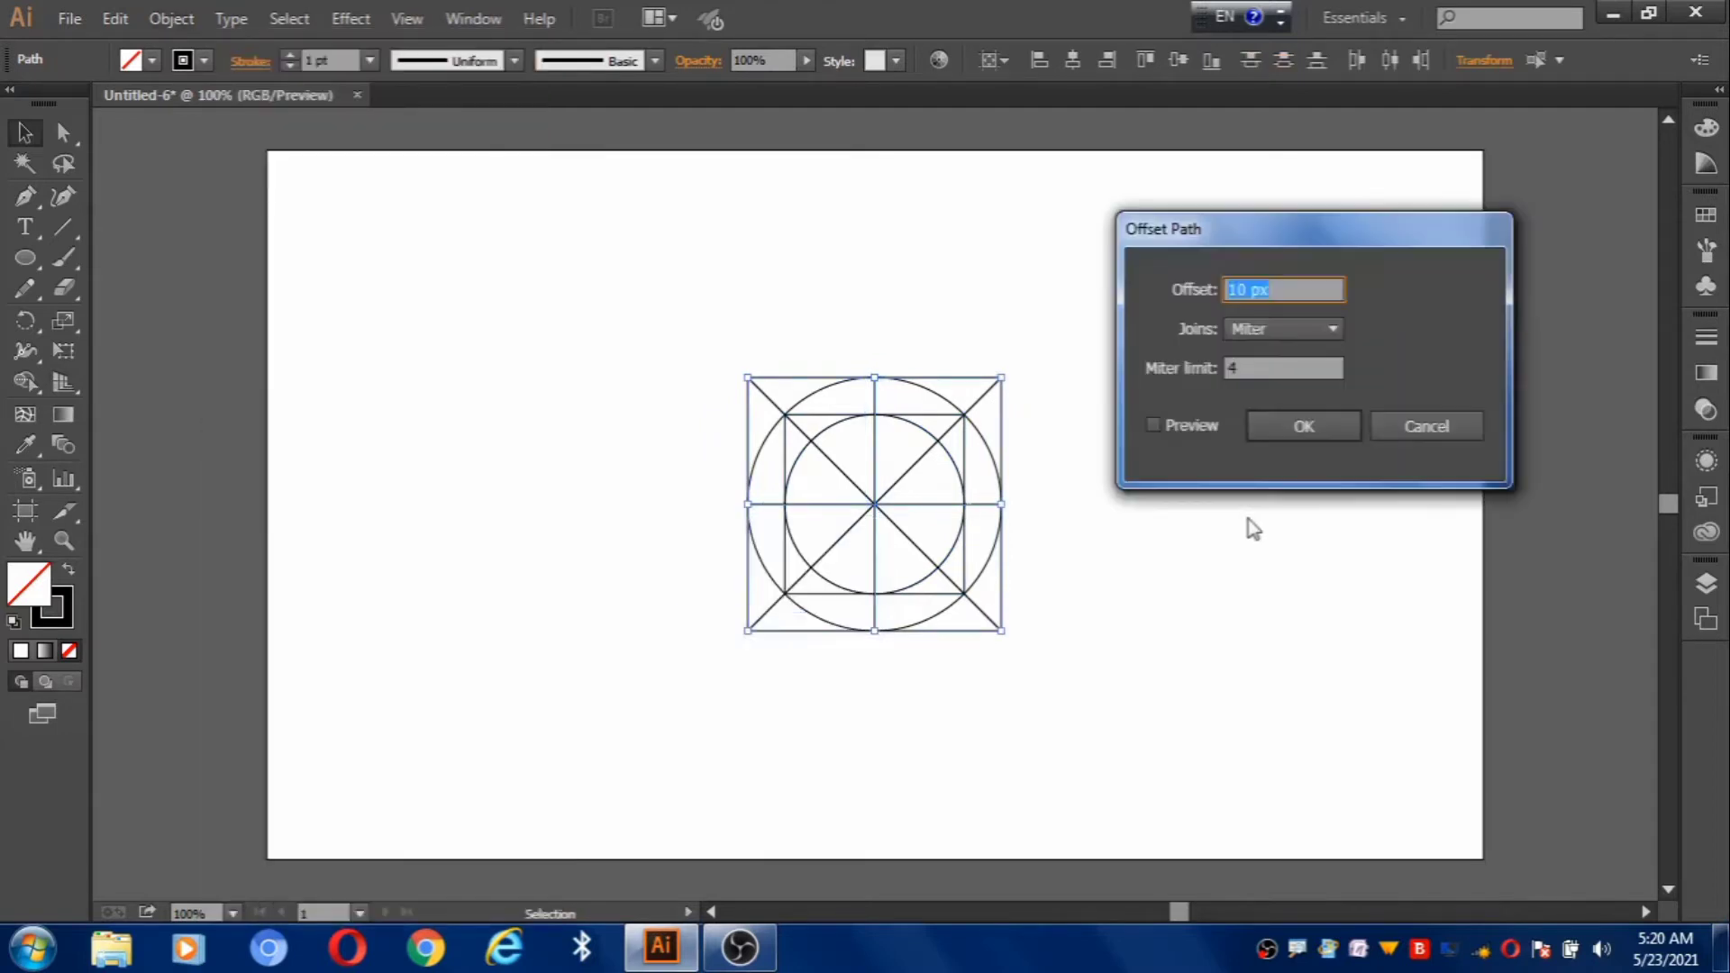
pyautogui.click(1152, 424)
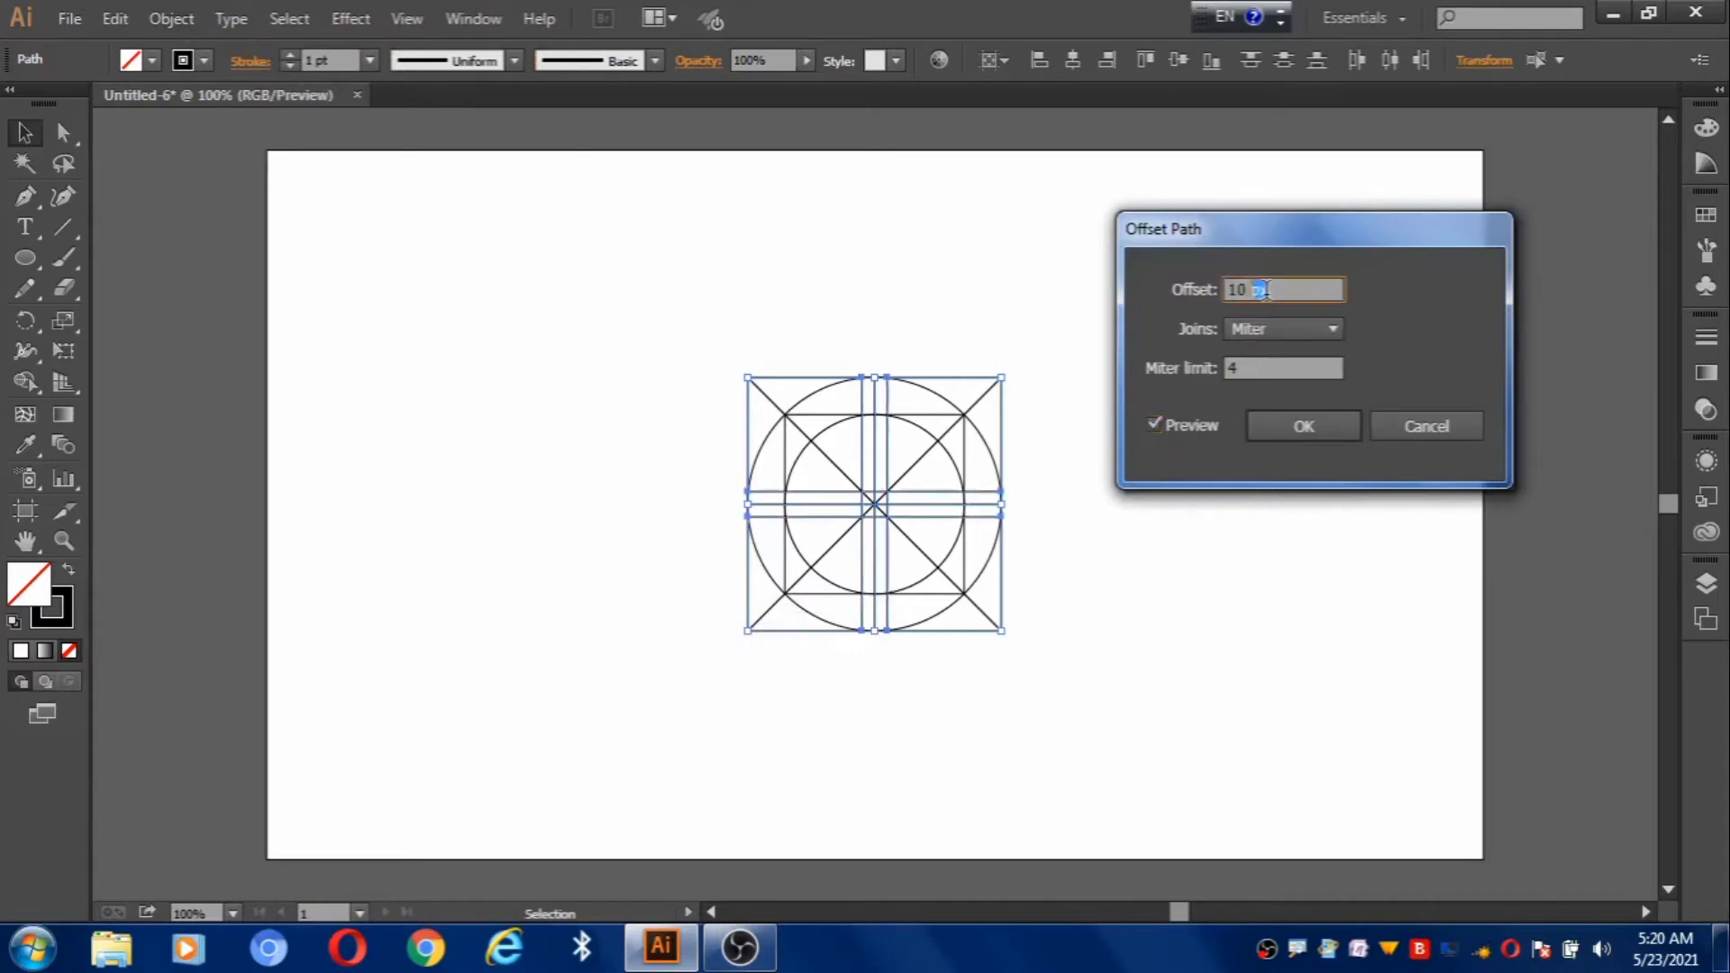
pyautogui.write('50')
pyautogui.click(1310, 429)
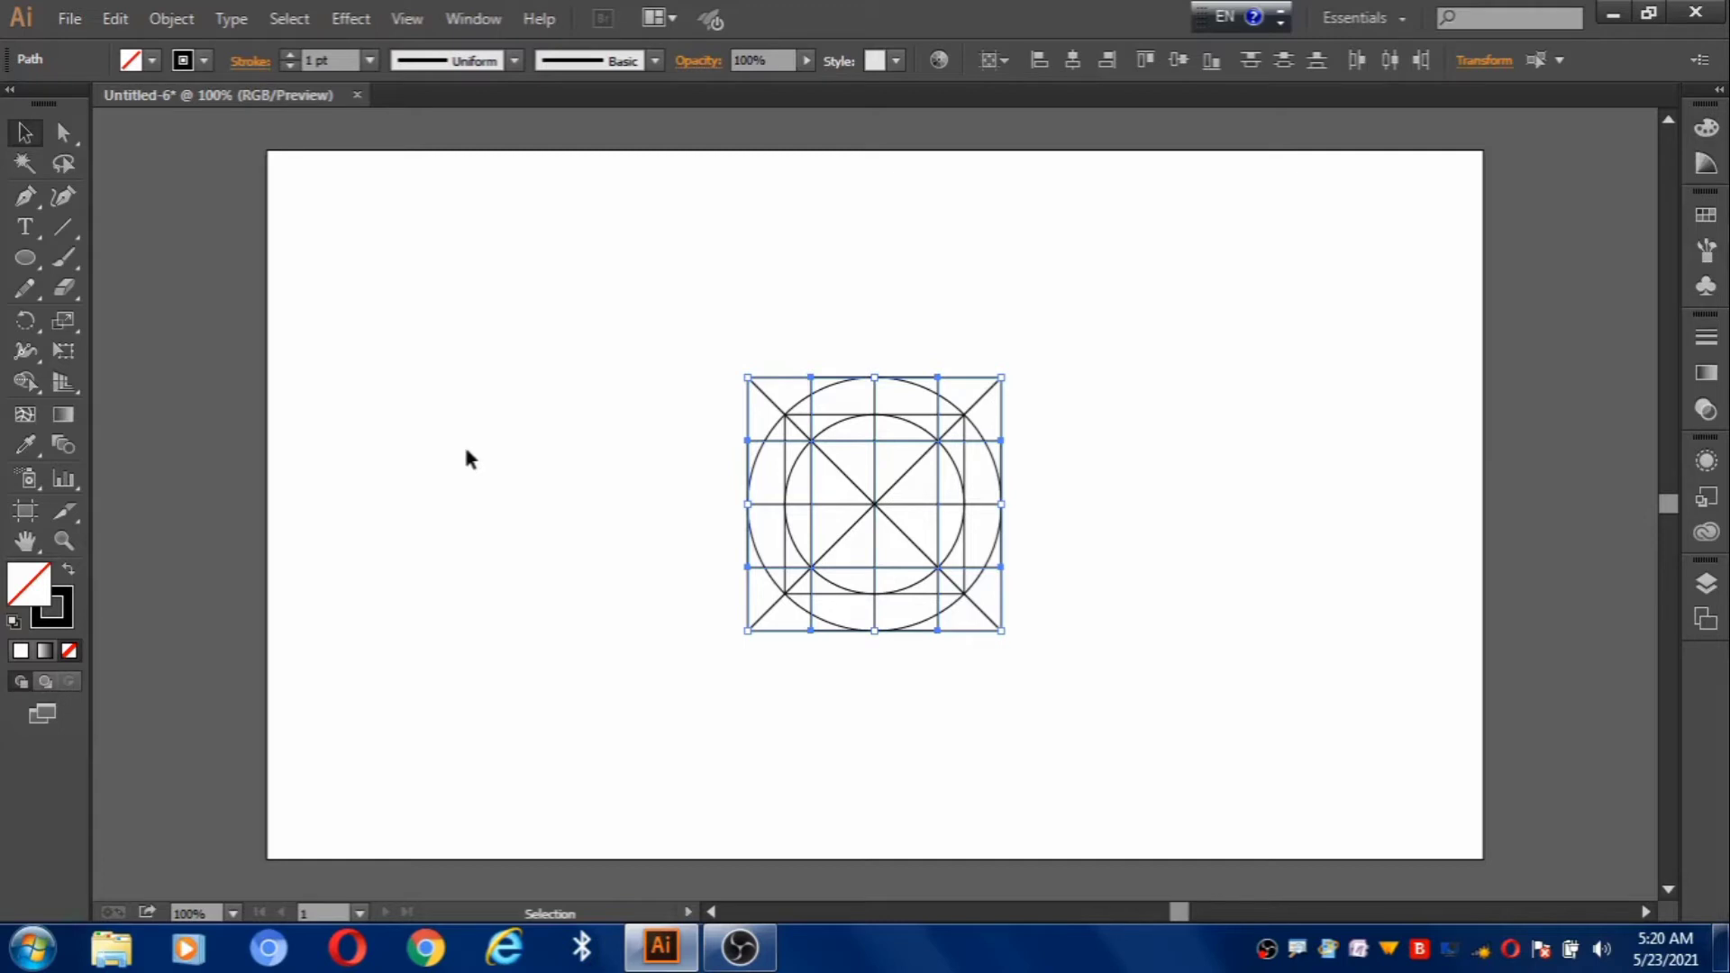
# Group all the construction shapes and set the group's stroke weight to 0.1 pt
pyautogui.hotkey('ctrl', 'a')
pyautogui.rightClick(1088, 262)
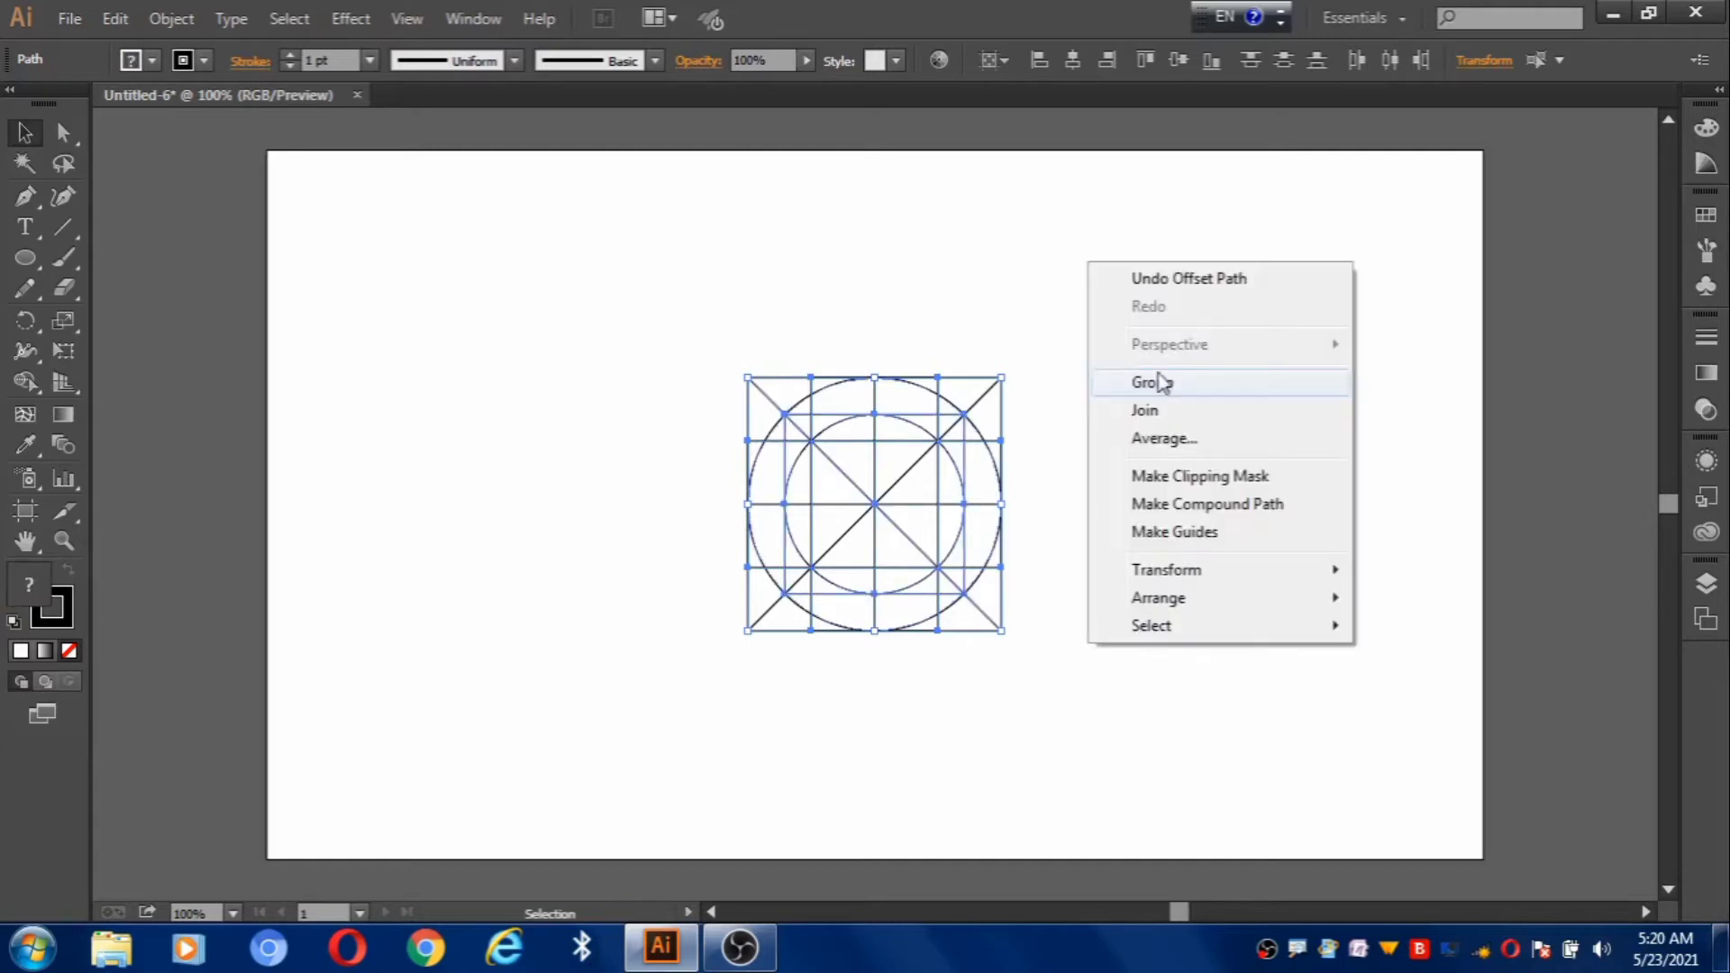
pyautogui.click(1160, 382)
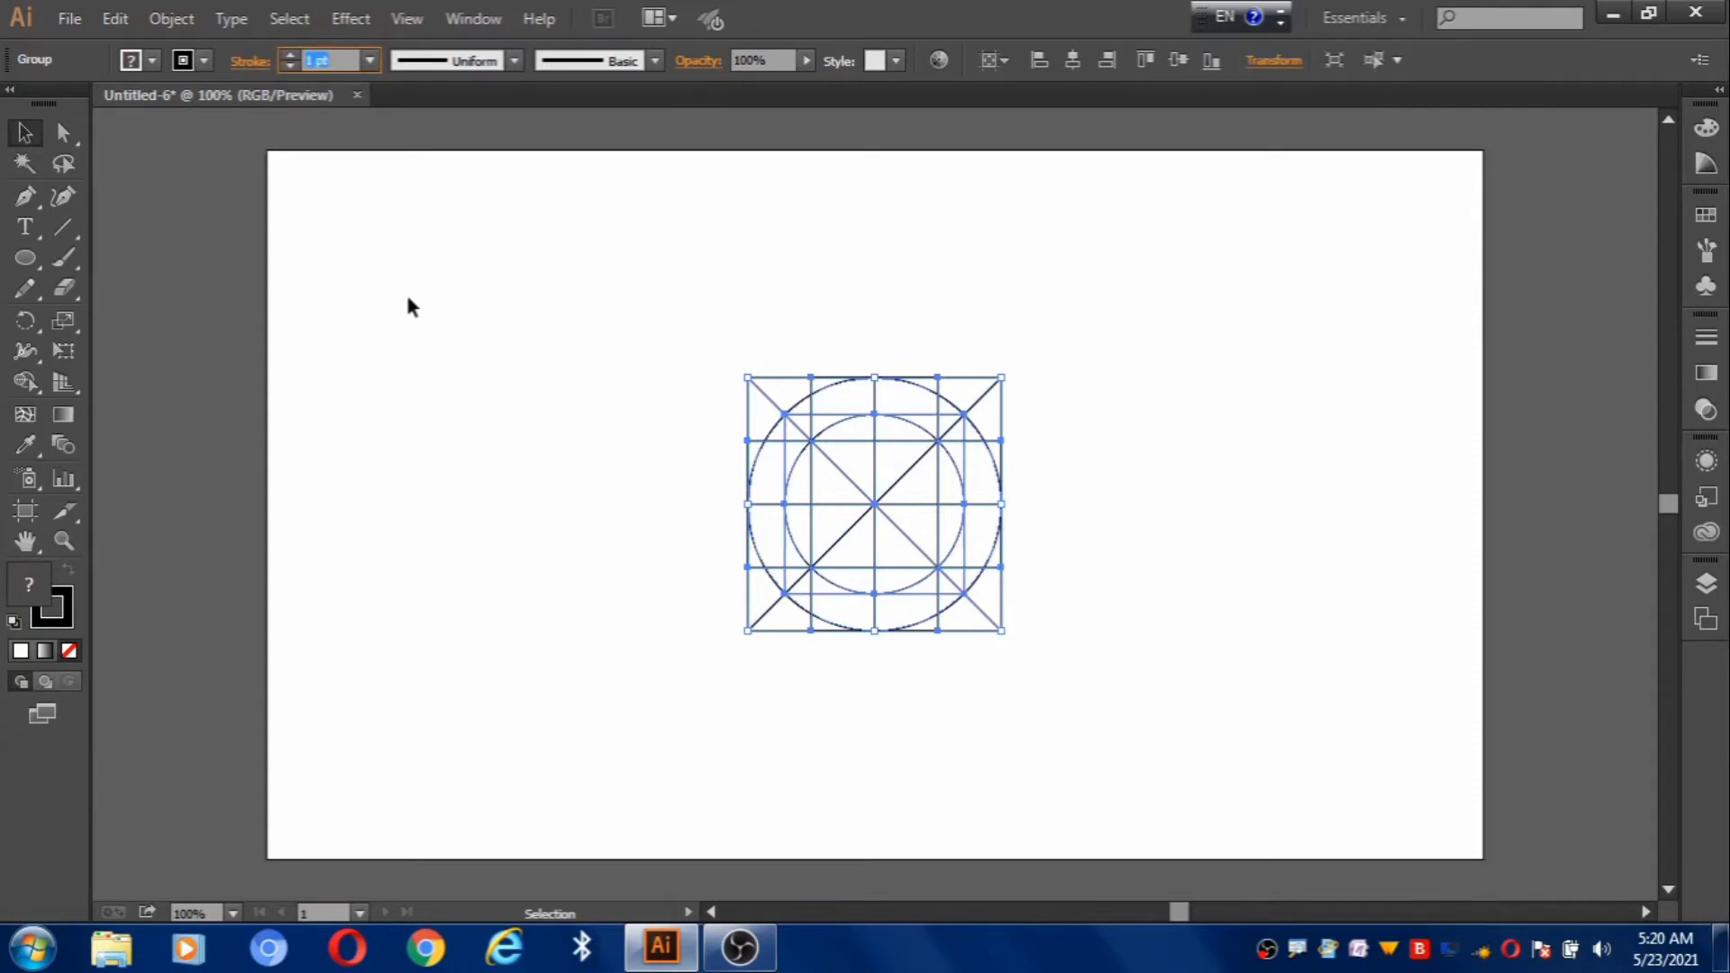
pyautogui.write('0.1')
pyautogui.click(788, 242)
# Lock the construction grid group in Layer 1
pyautogui.moveTo(699, 336); pyautogui.dragTo(1538, 669)
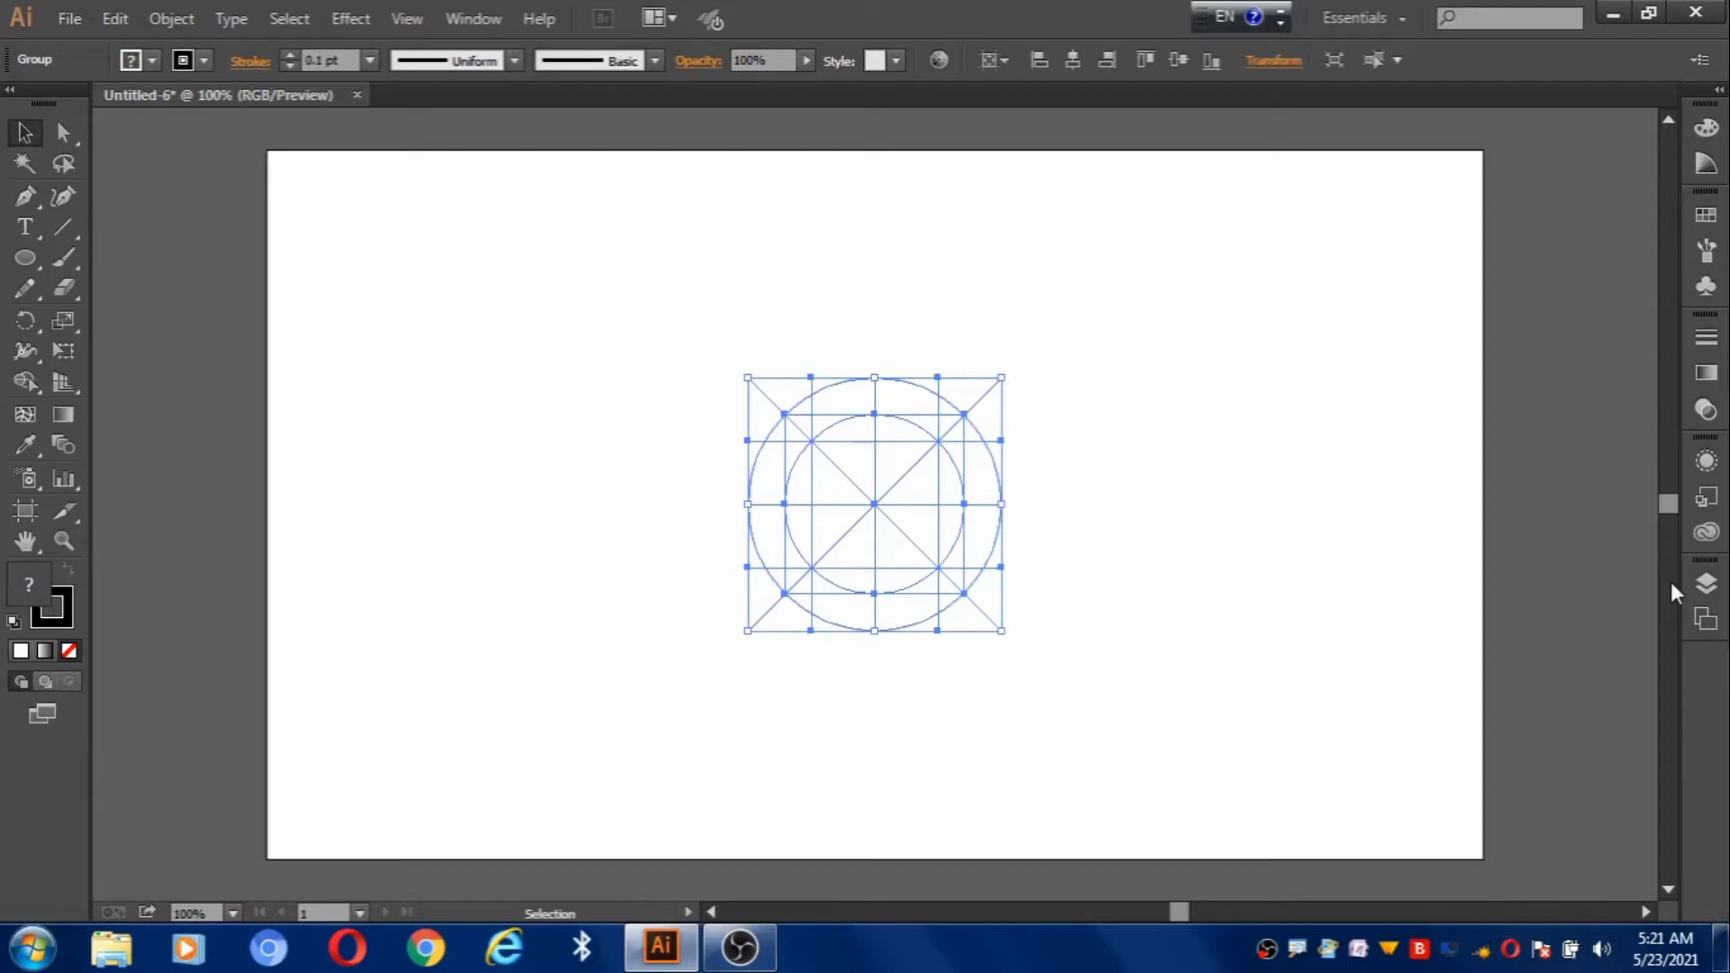
pyautogui.click(1704, 584)
pyautogui.click(1422, 624)
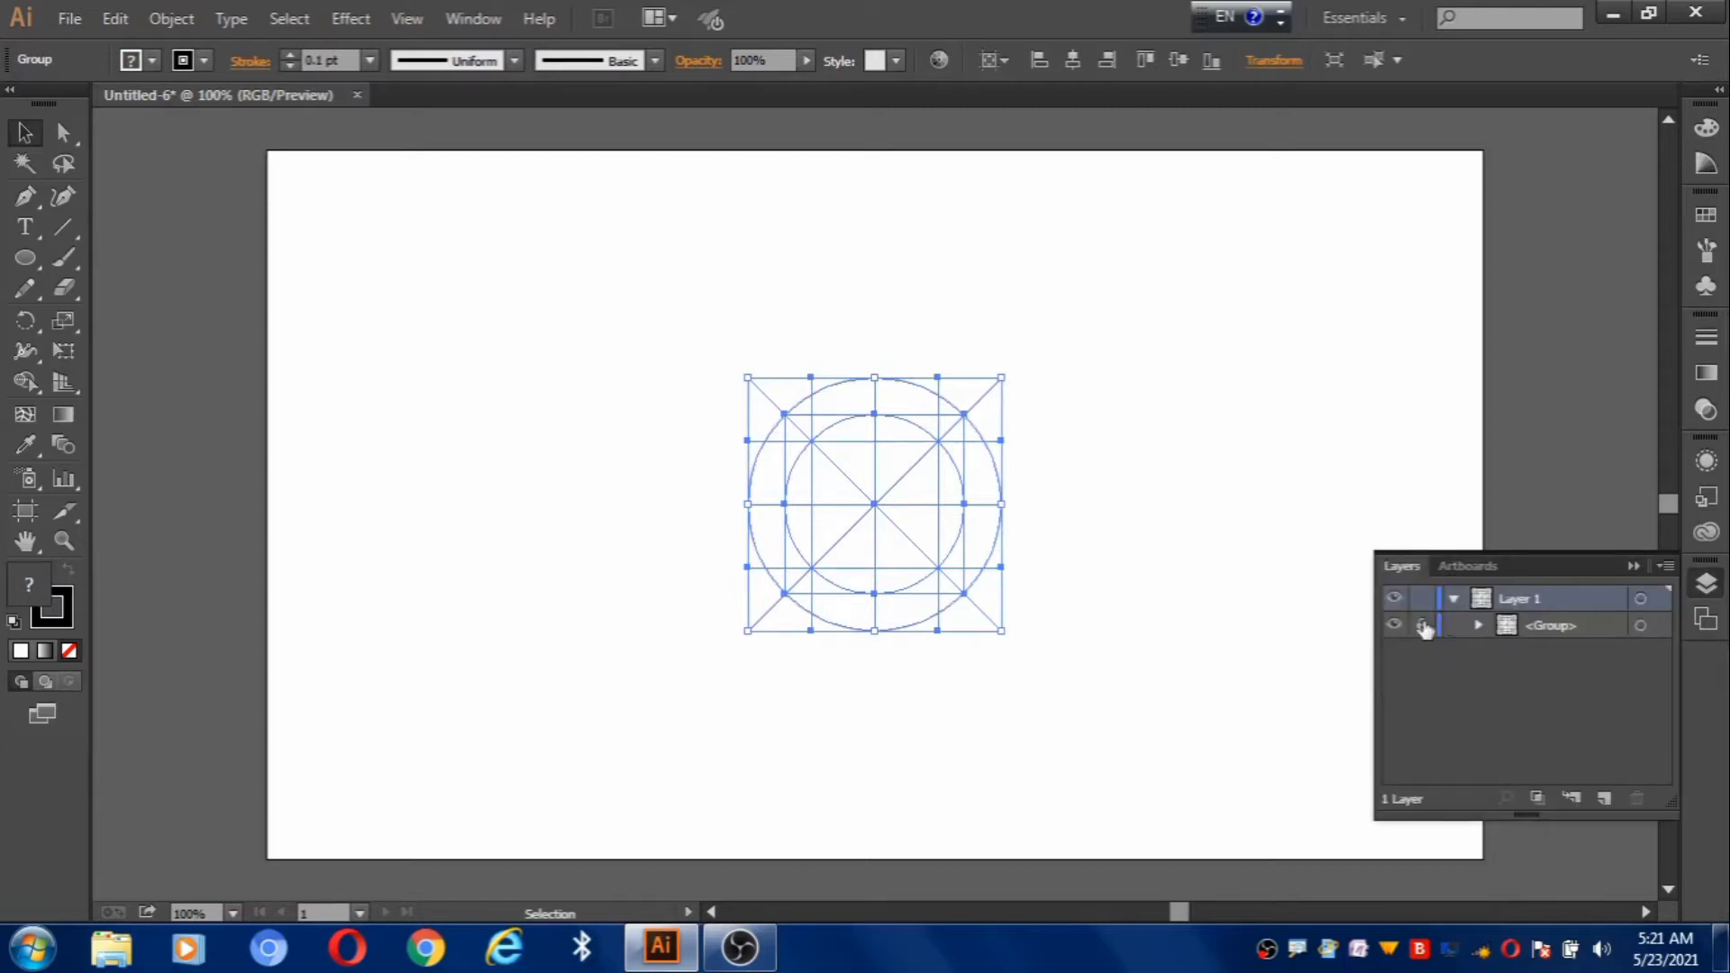
pyautogui.click(1706, 587)
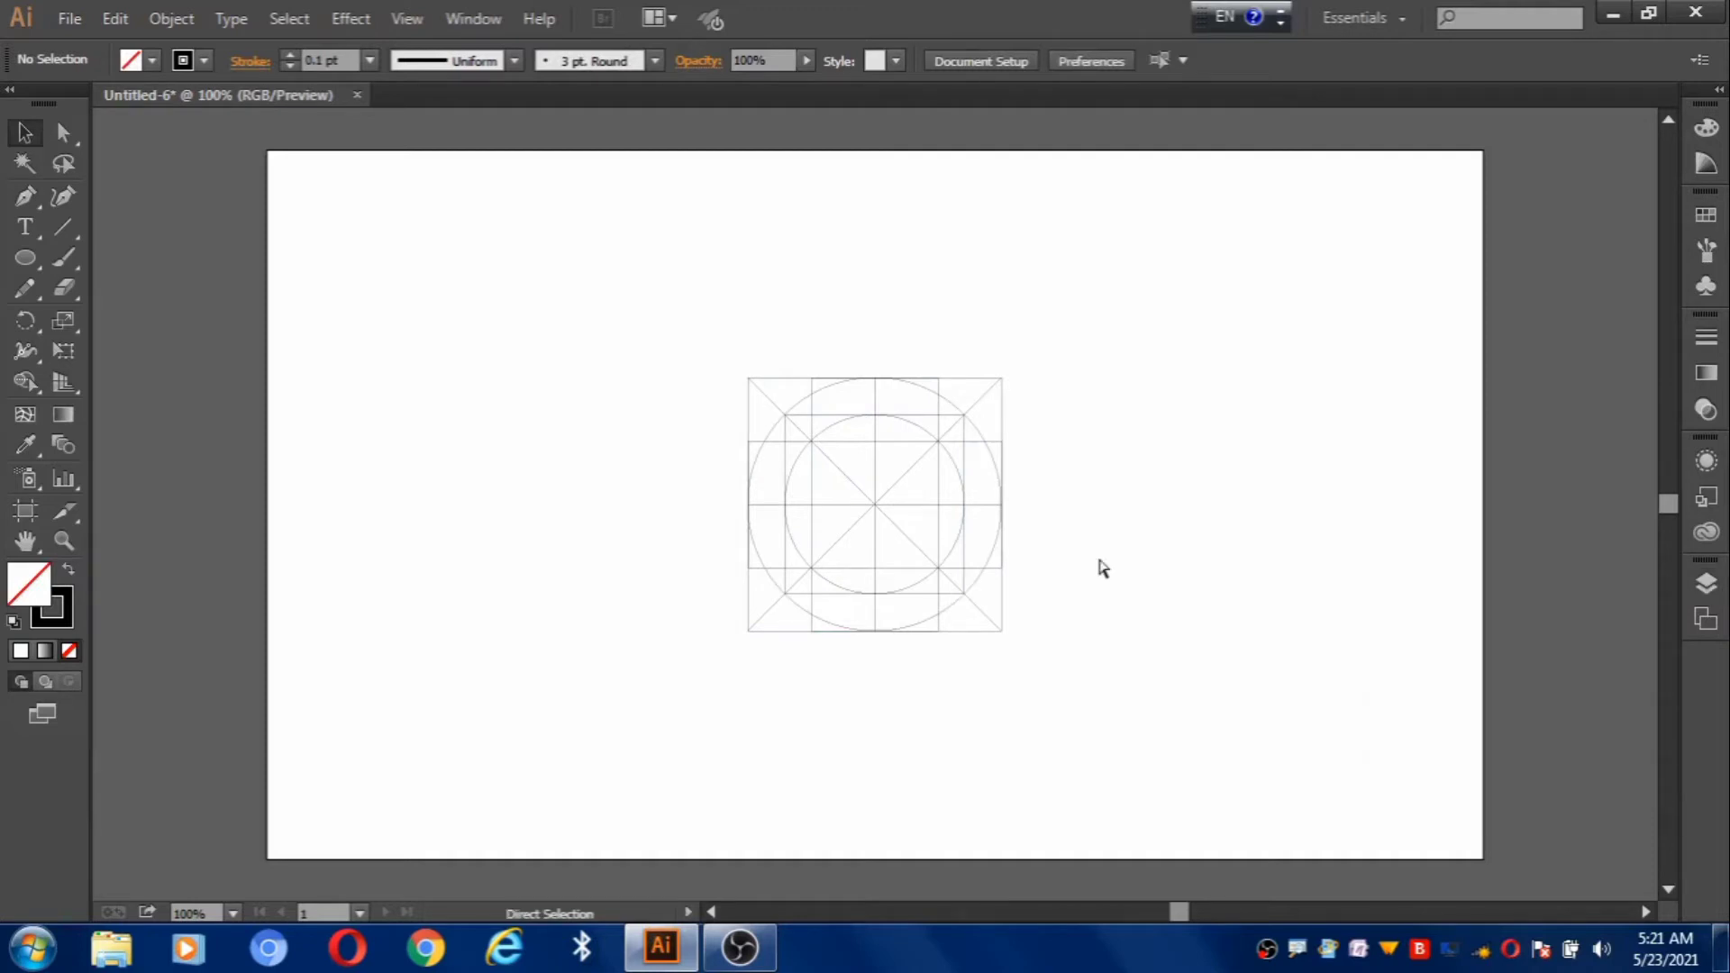
# Draw a new circle from the grid's center that matches the grid's outer circle
pyautogui.hotkey('ctrl', '=')
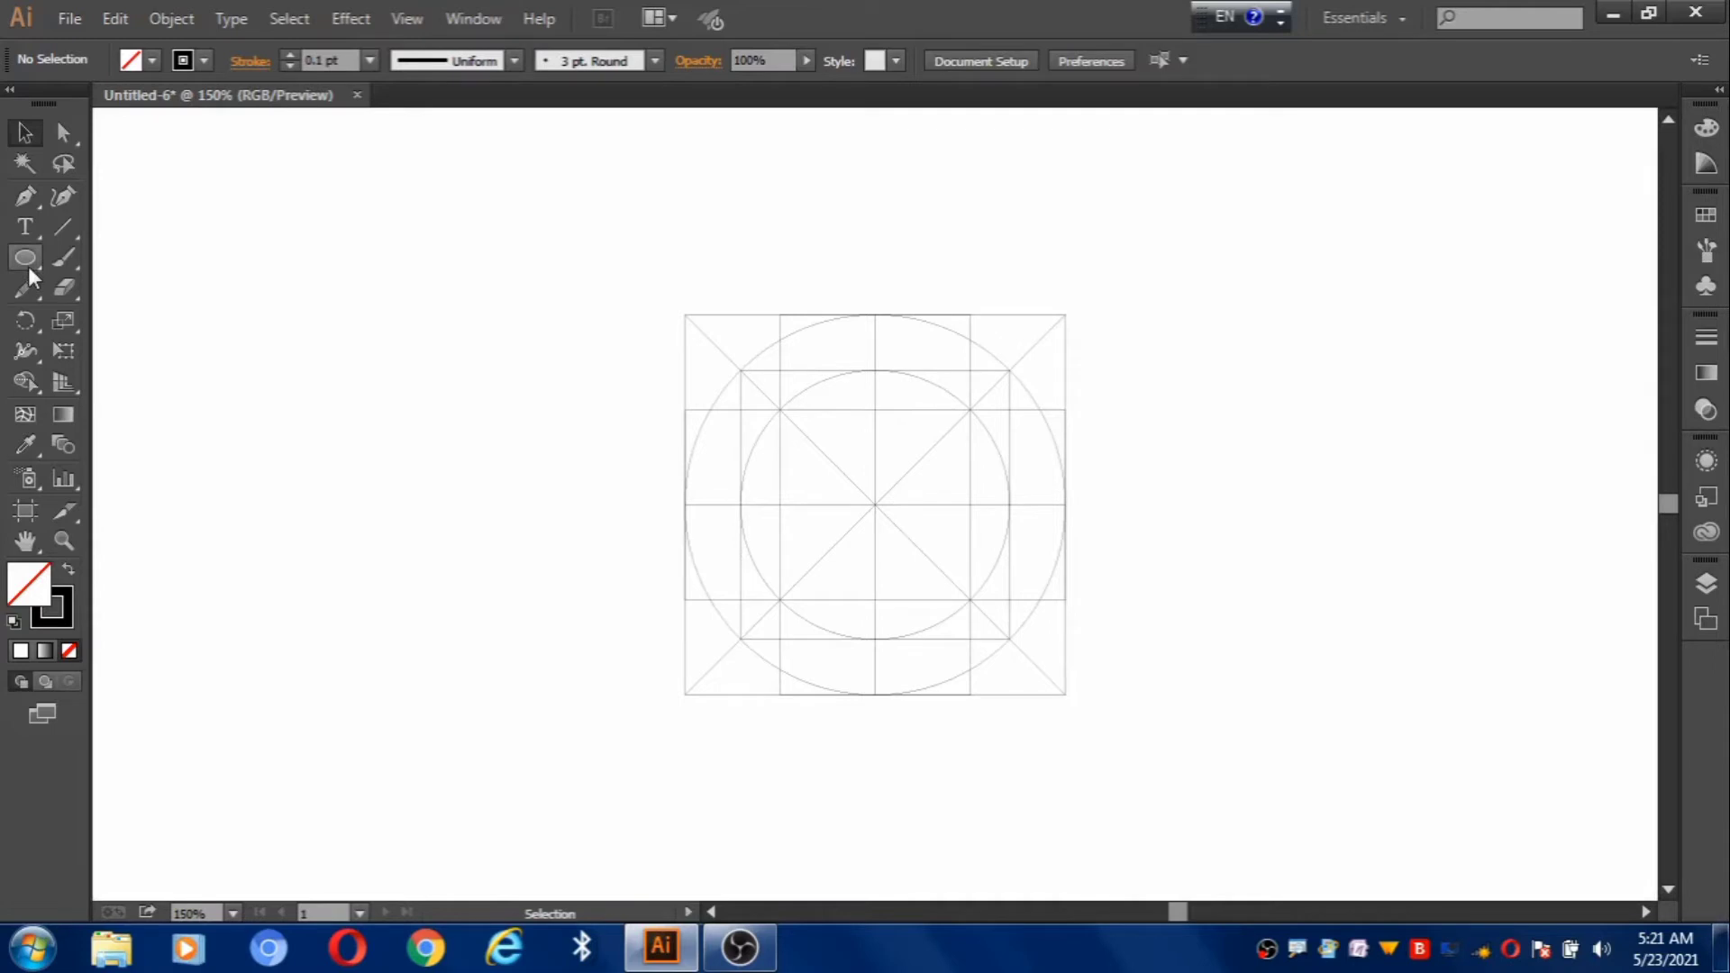
pyautogui.moveTo(28, 267); pyautogui.dragTo(117, 343)
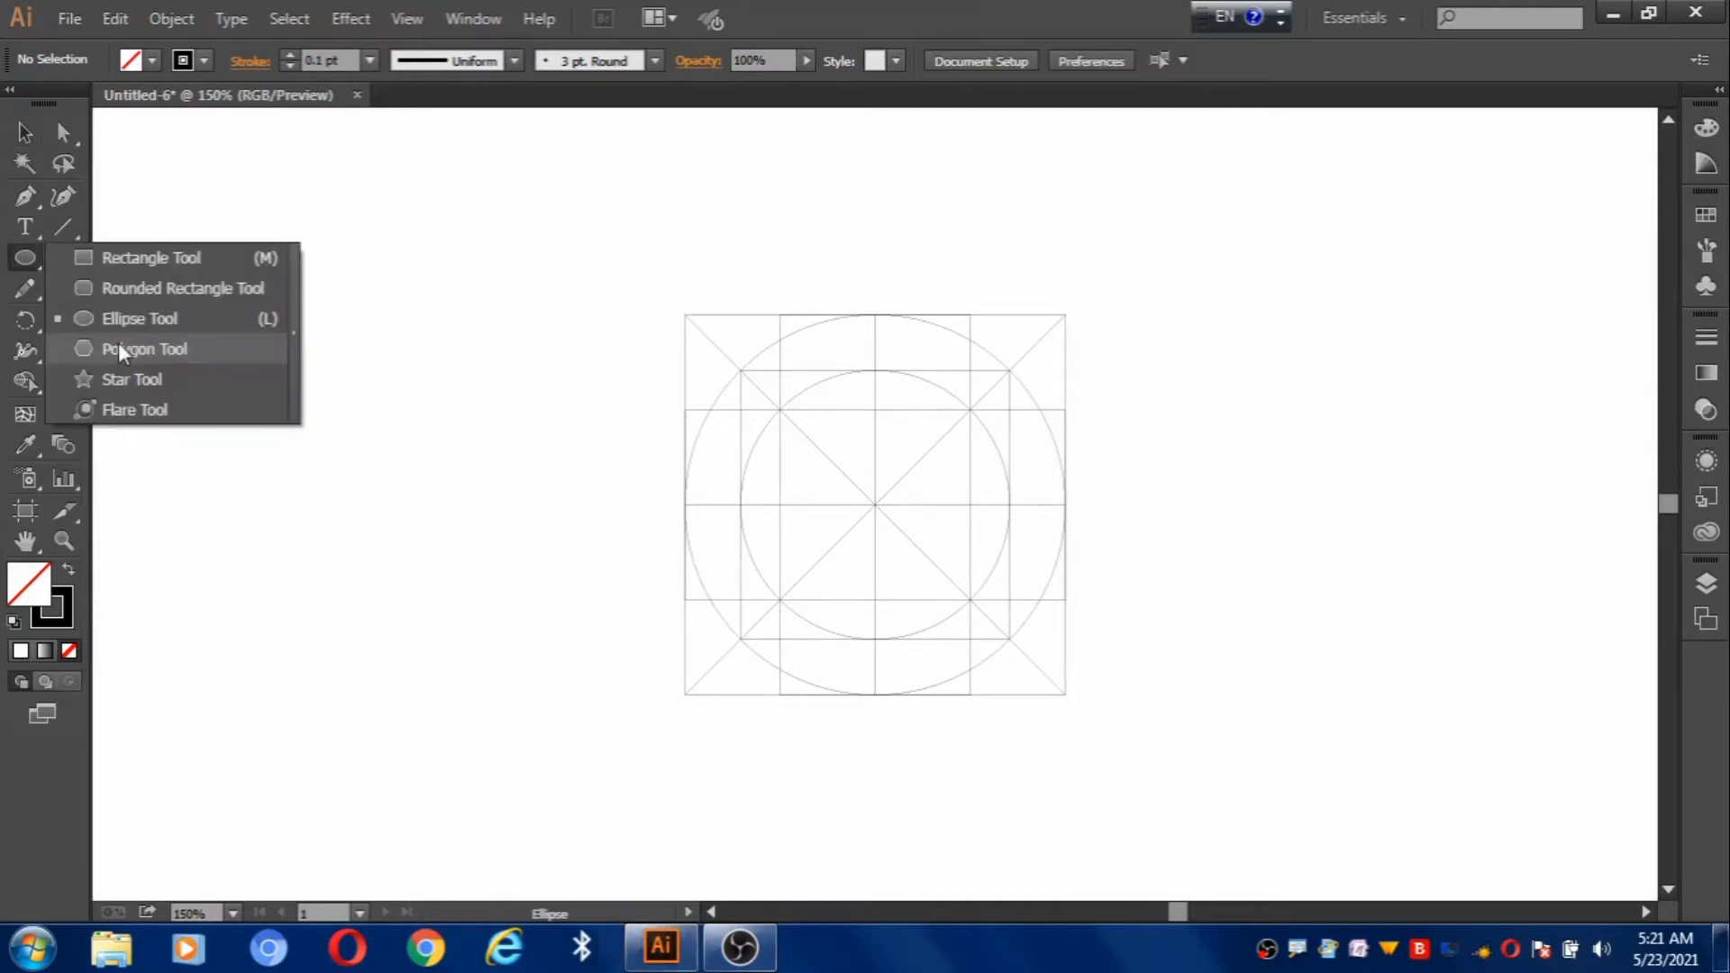
pyautogui.click(123, 322)
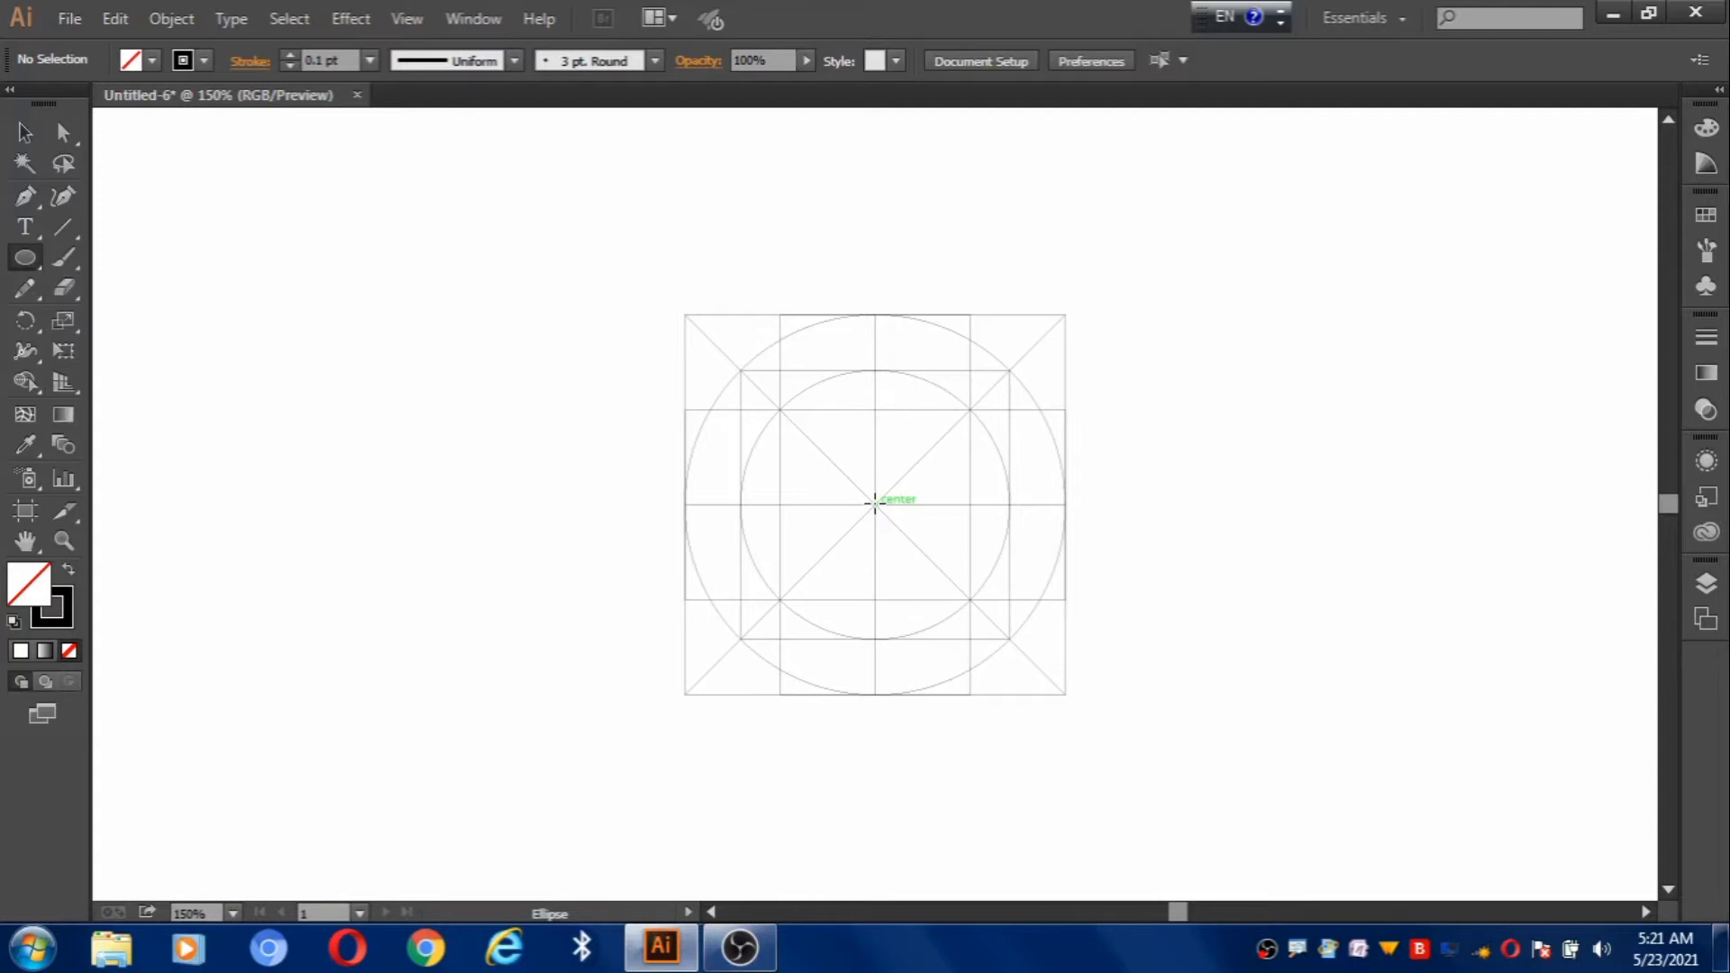
pyautogui.moveTo(874, 502); pyautogui.dragTo(1065, 696)
pyautogui.click(23, 125)
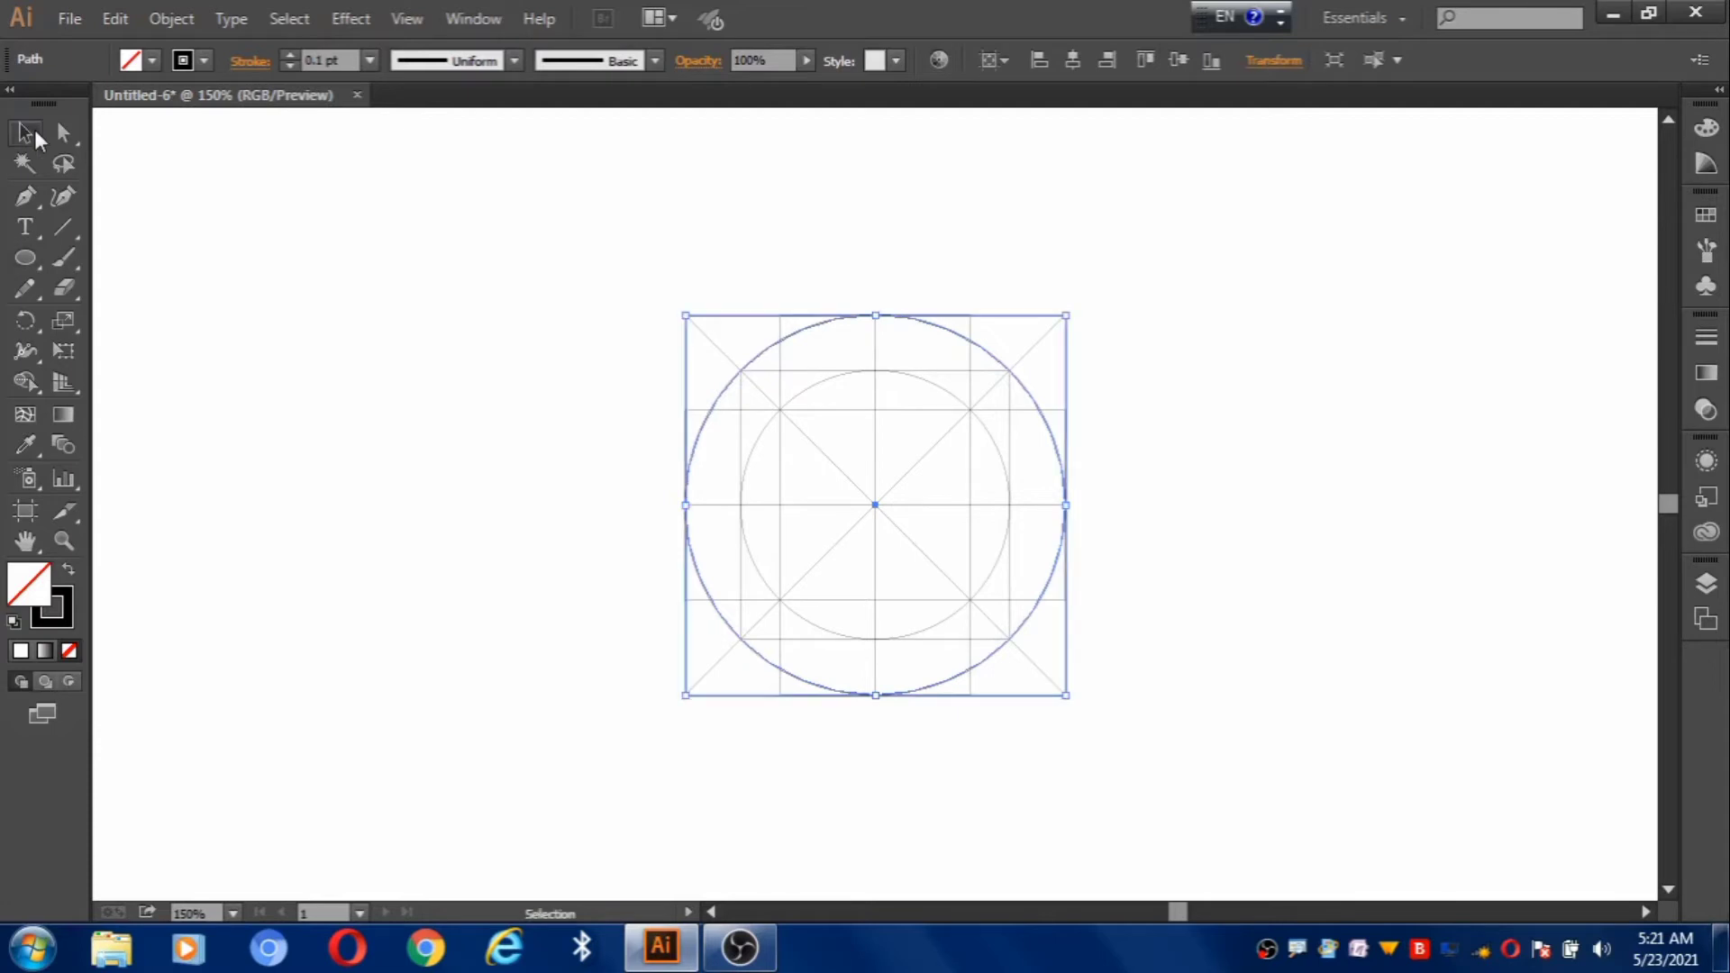
# Draw a small circle about 49 px in diameter outward from the construction grid's center
pyautogui.hotkey('ctrl', 'shift', 'a')
pyautogui.moveTo(23, 265); pyautogui.dragTo(110, 312)
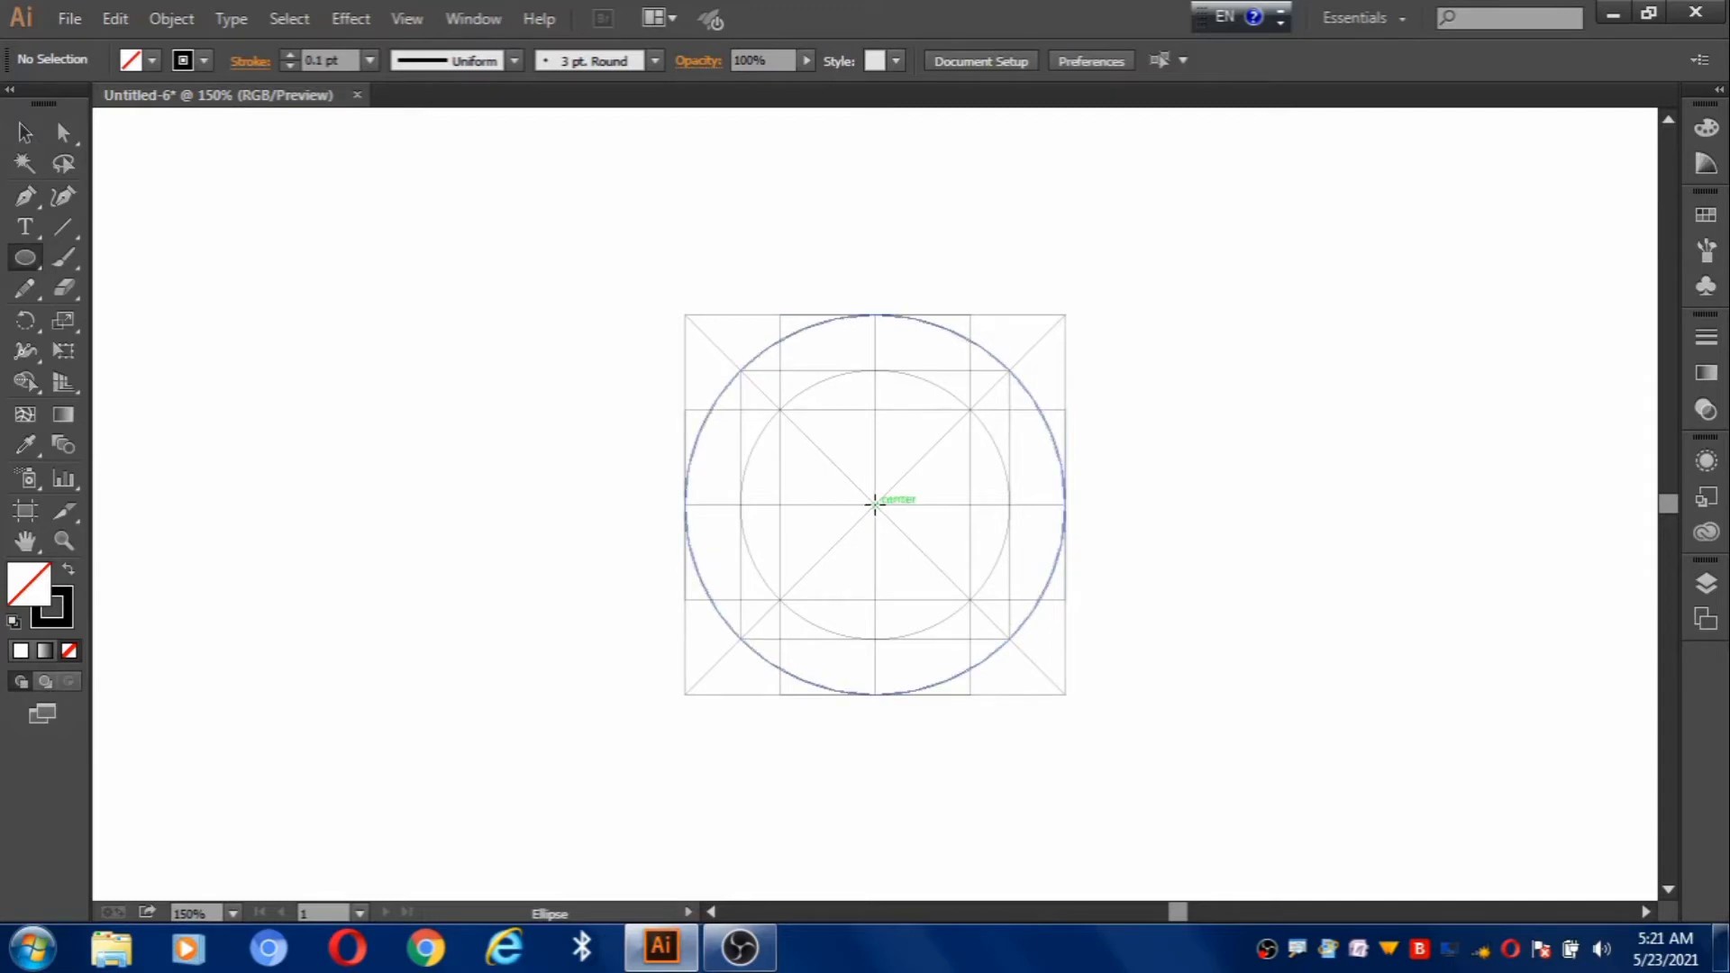
pyautogui.moveTo(875, 504); pyautogui.dragTo(926, 554)
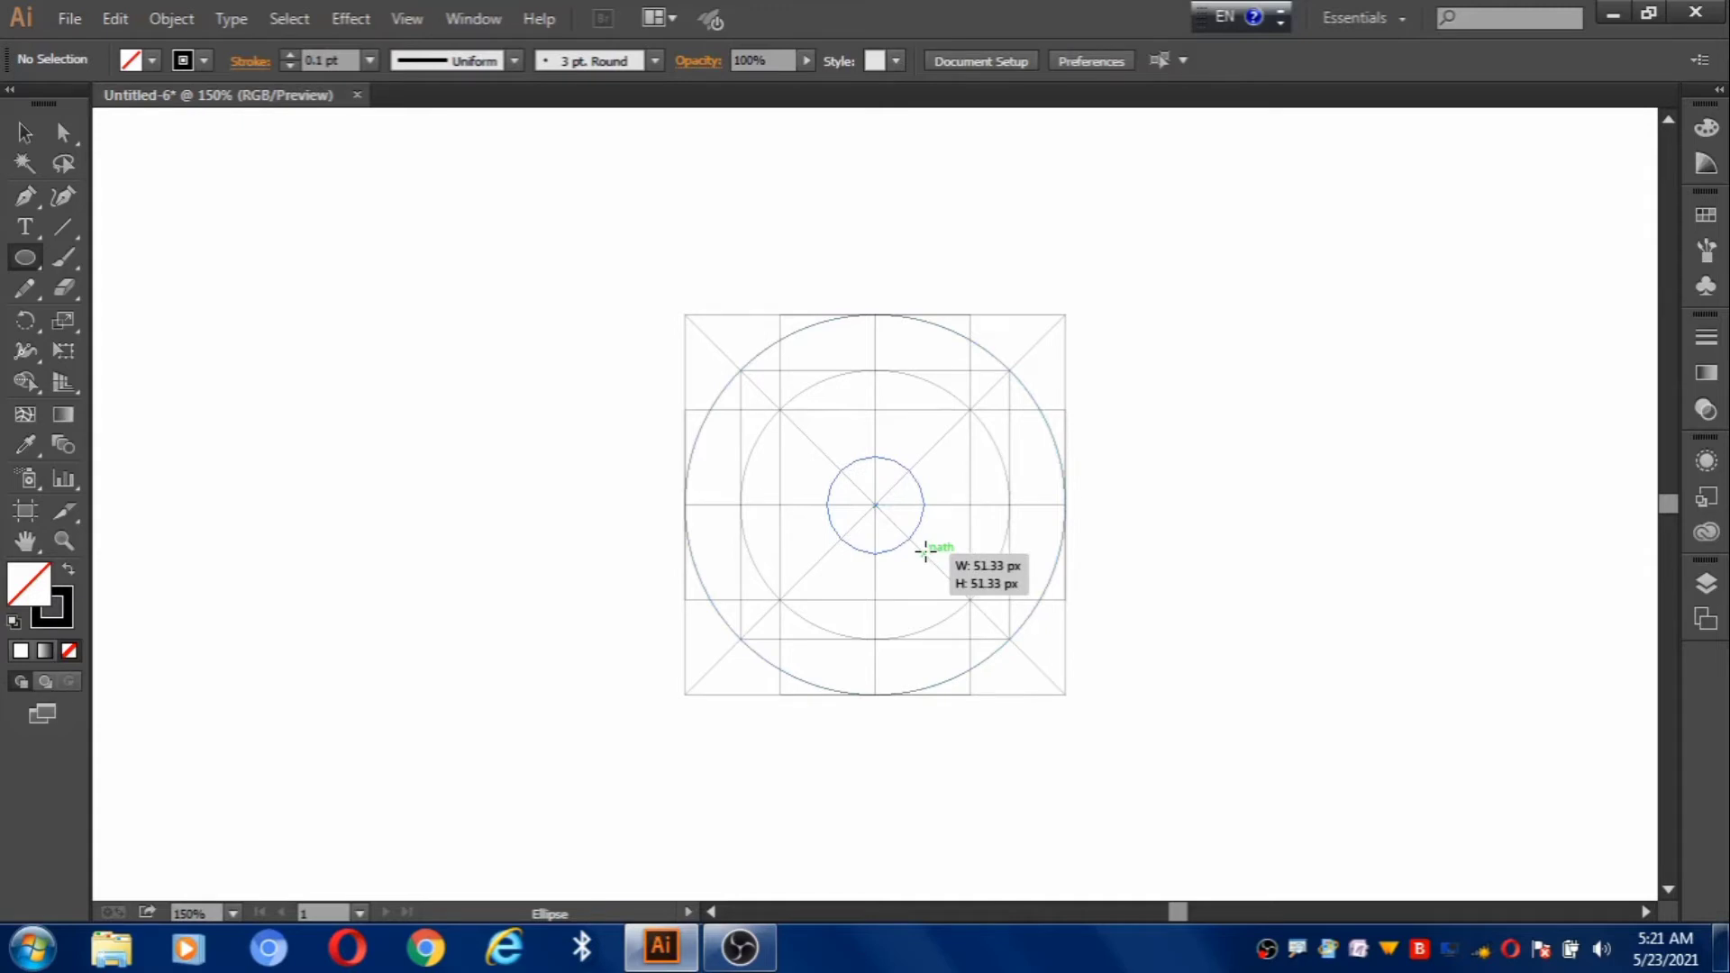
pyautogui.moveTo(926, 553); pyautogui.dragTo(926, 551)
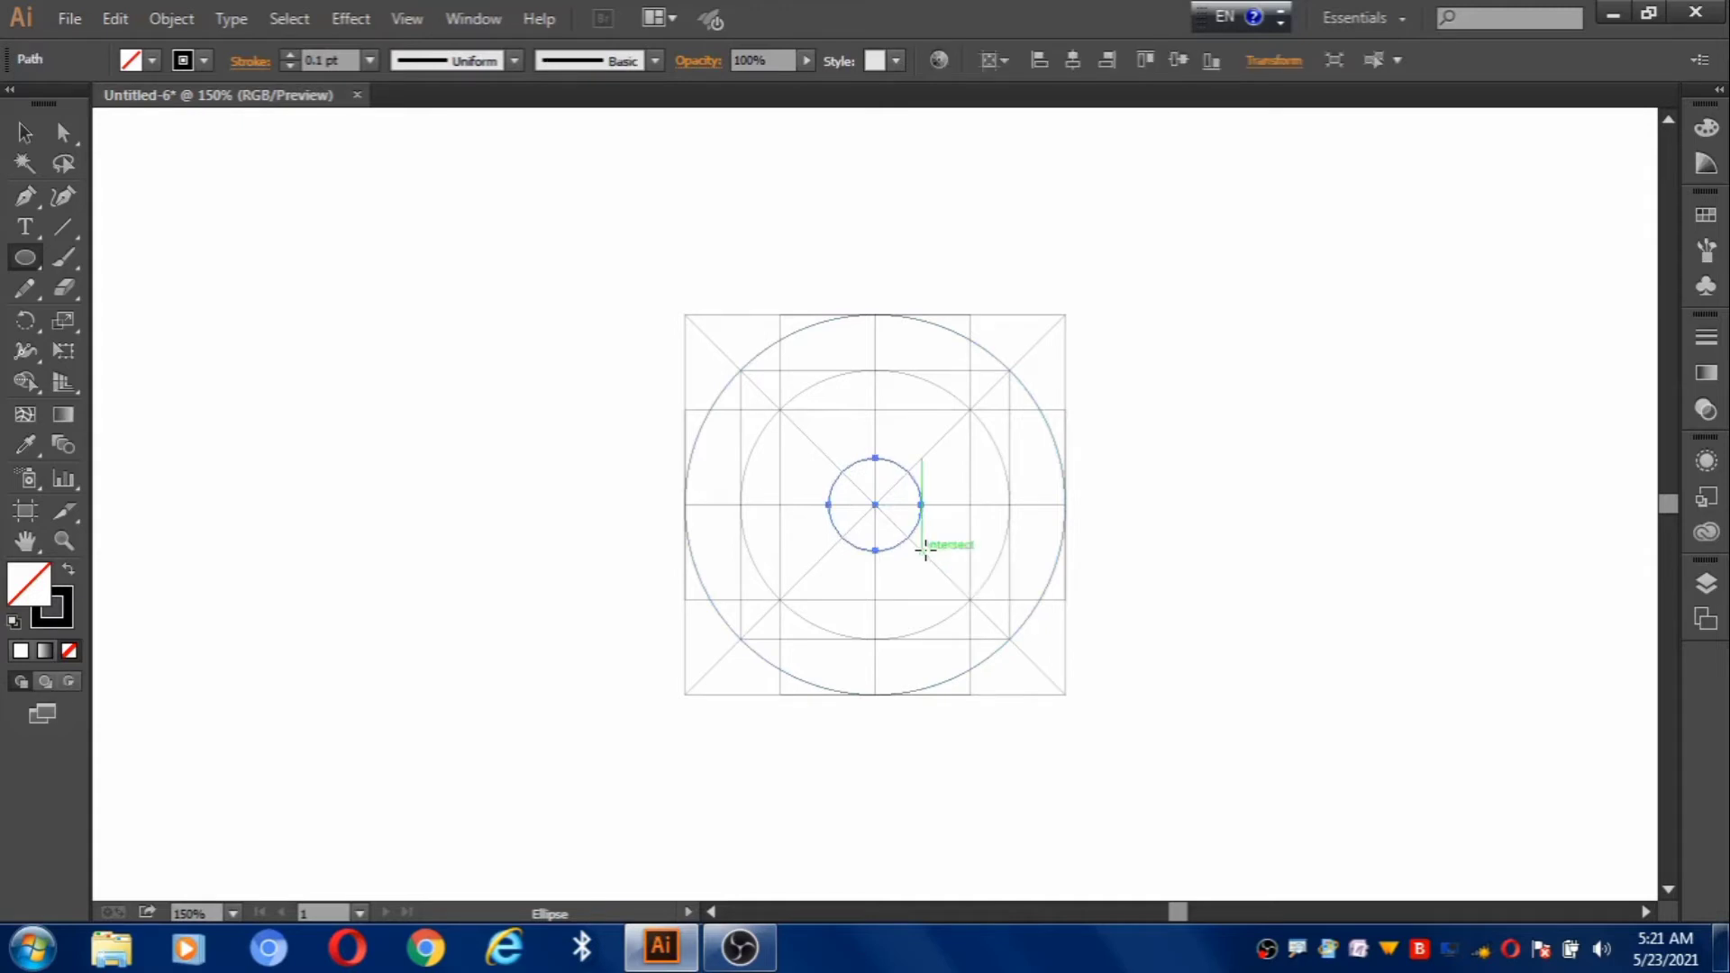
pyautogui.press('v')
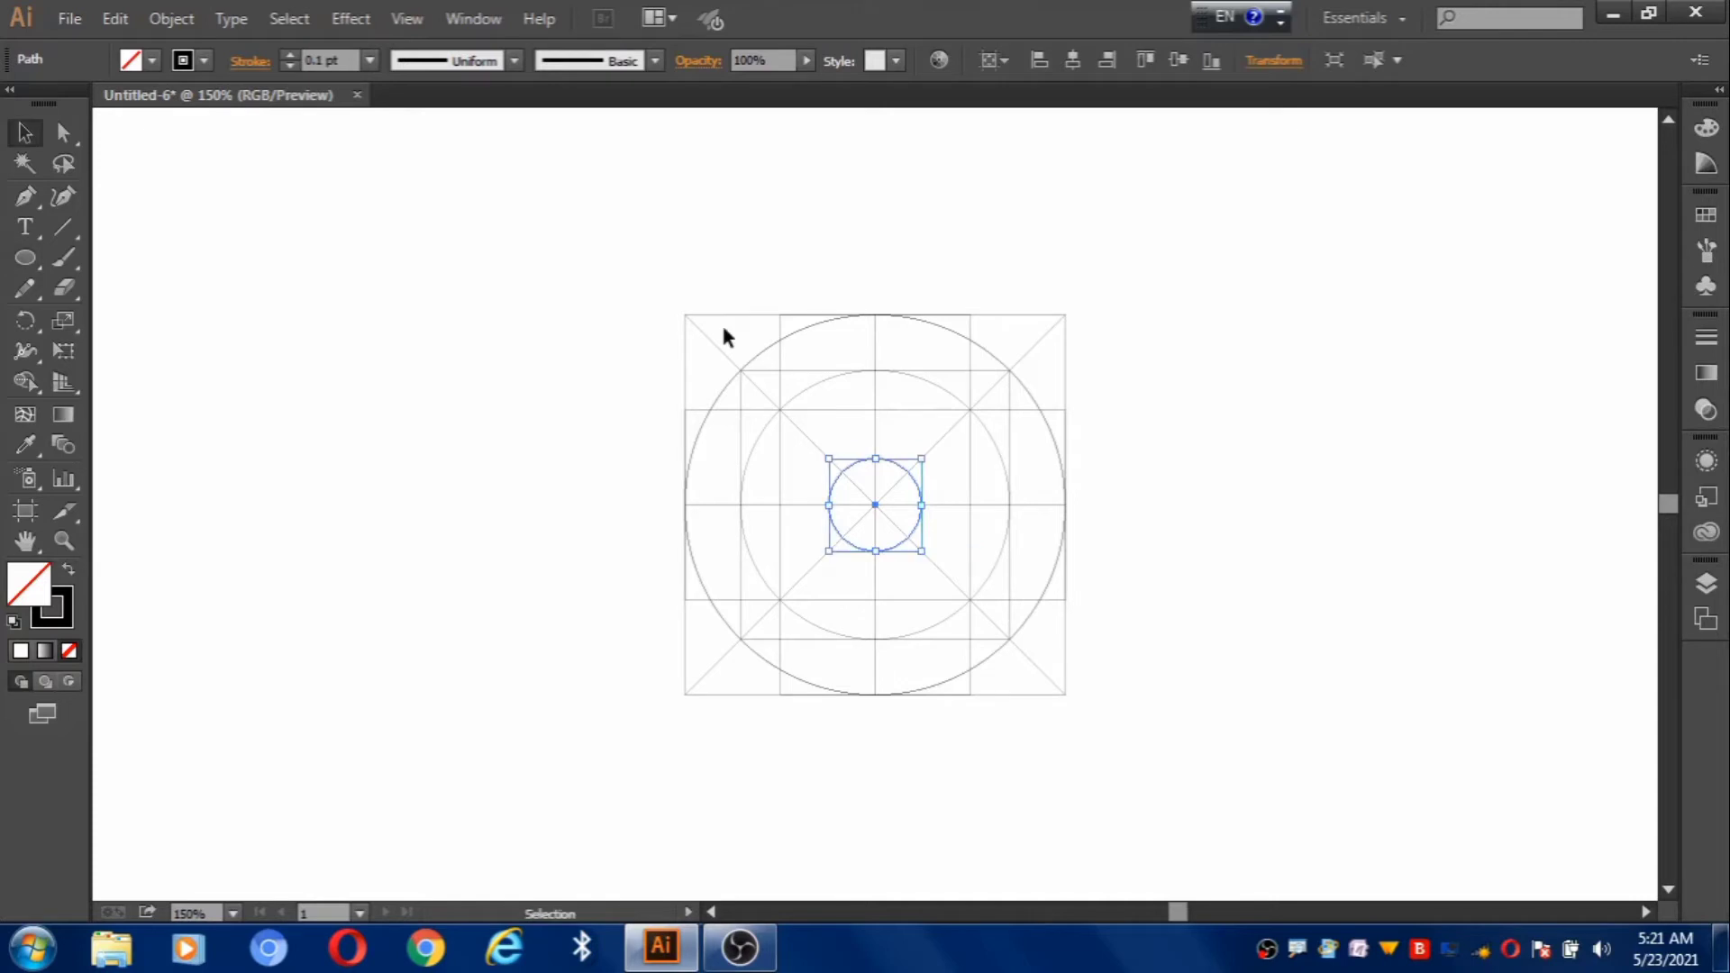
# Set the small center circle's width and height to 50 px, keeping its proportions
pyautogui.click(1274, 61)
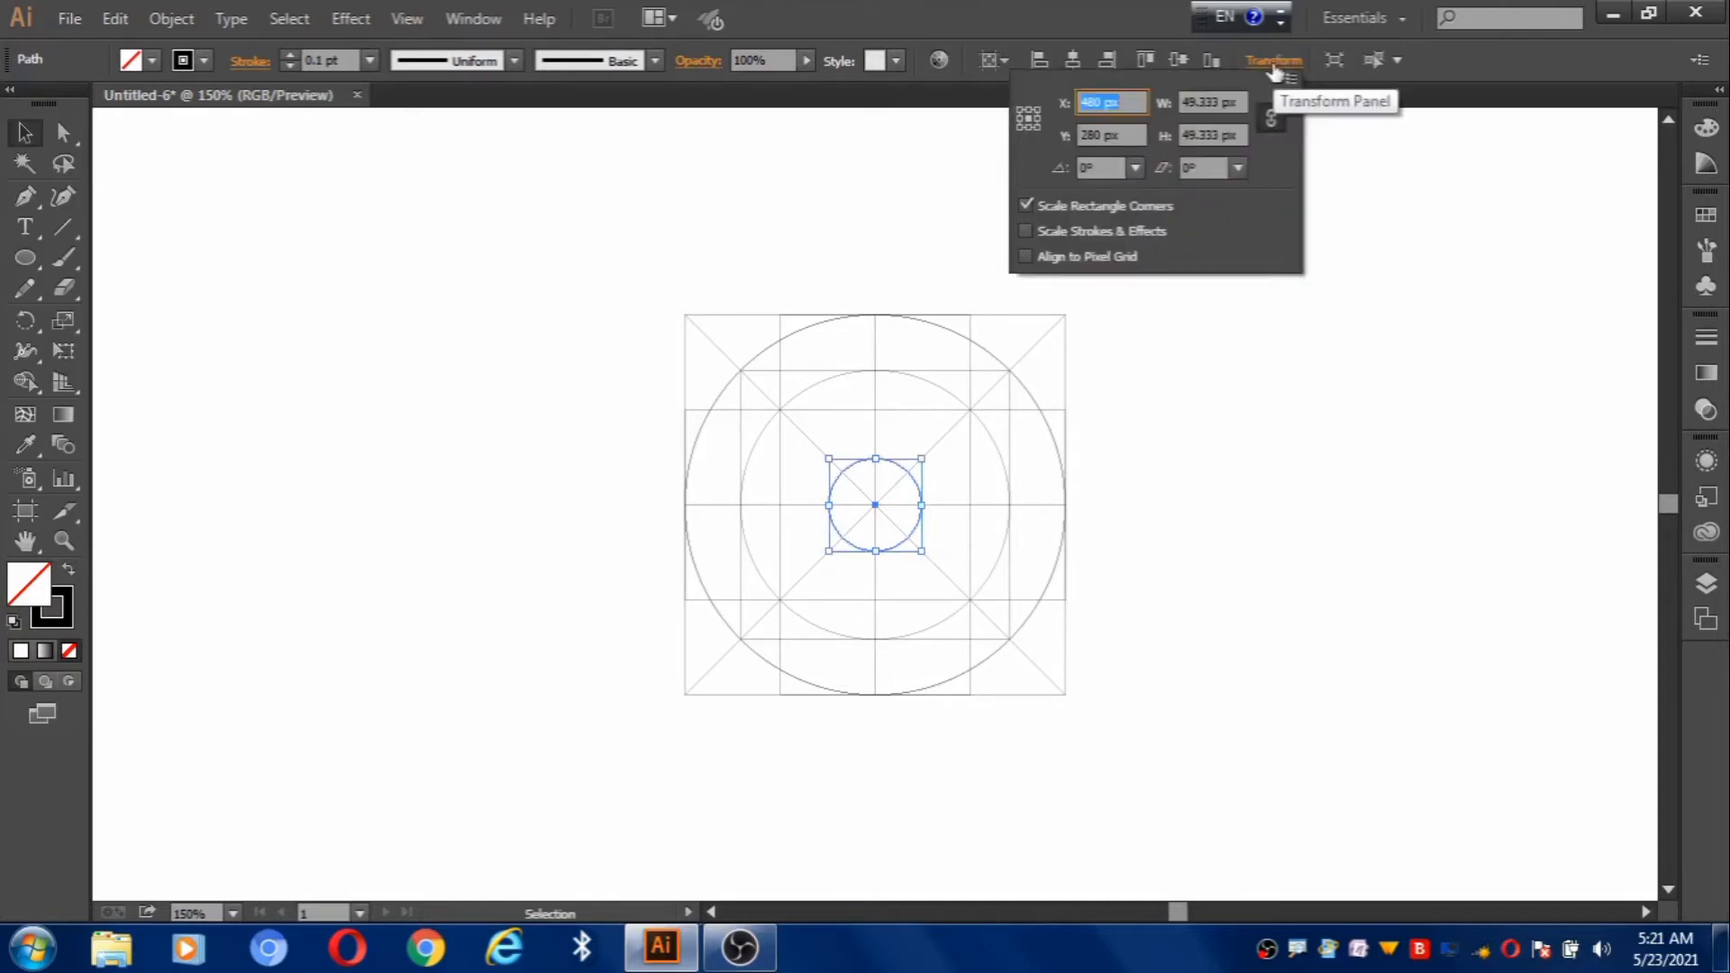
pyautogui.press('Tab')
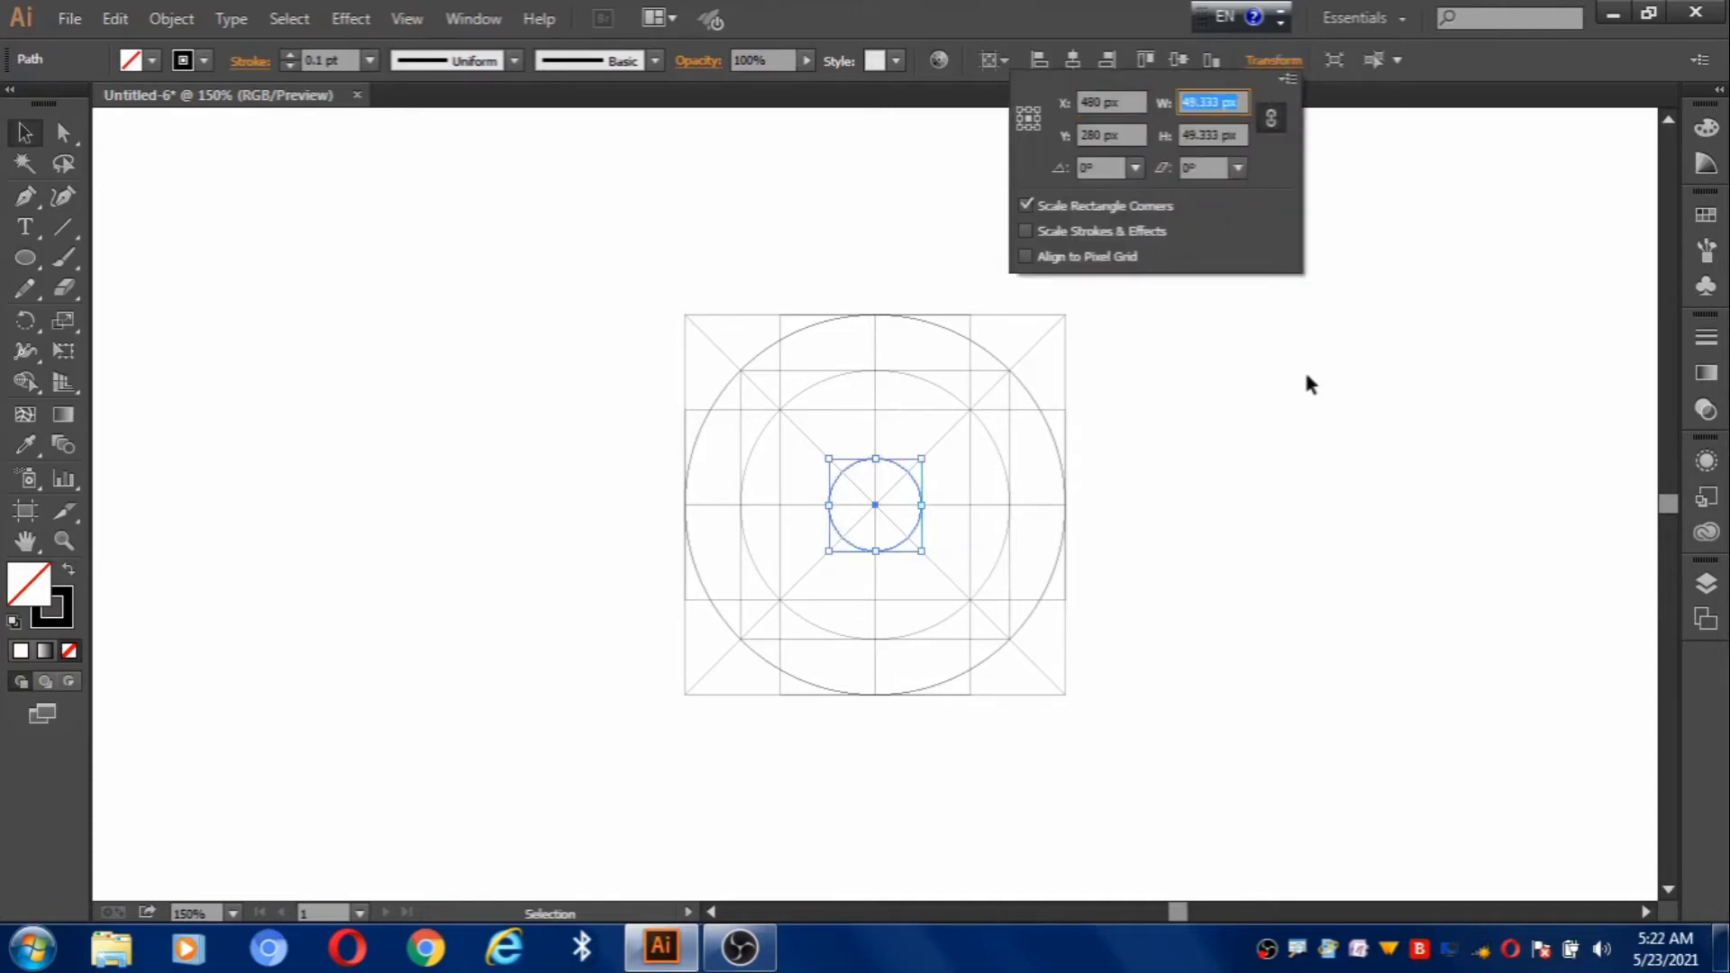
pyautogui.write('50')
pyautogui.press('Return')
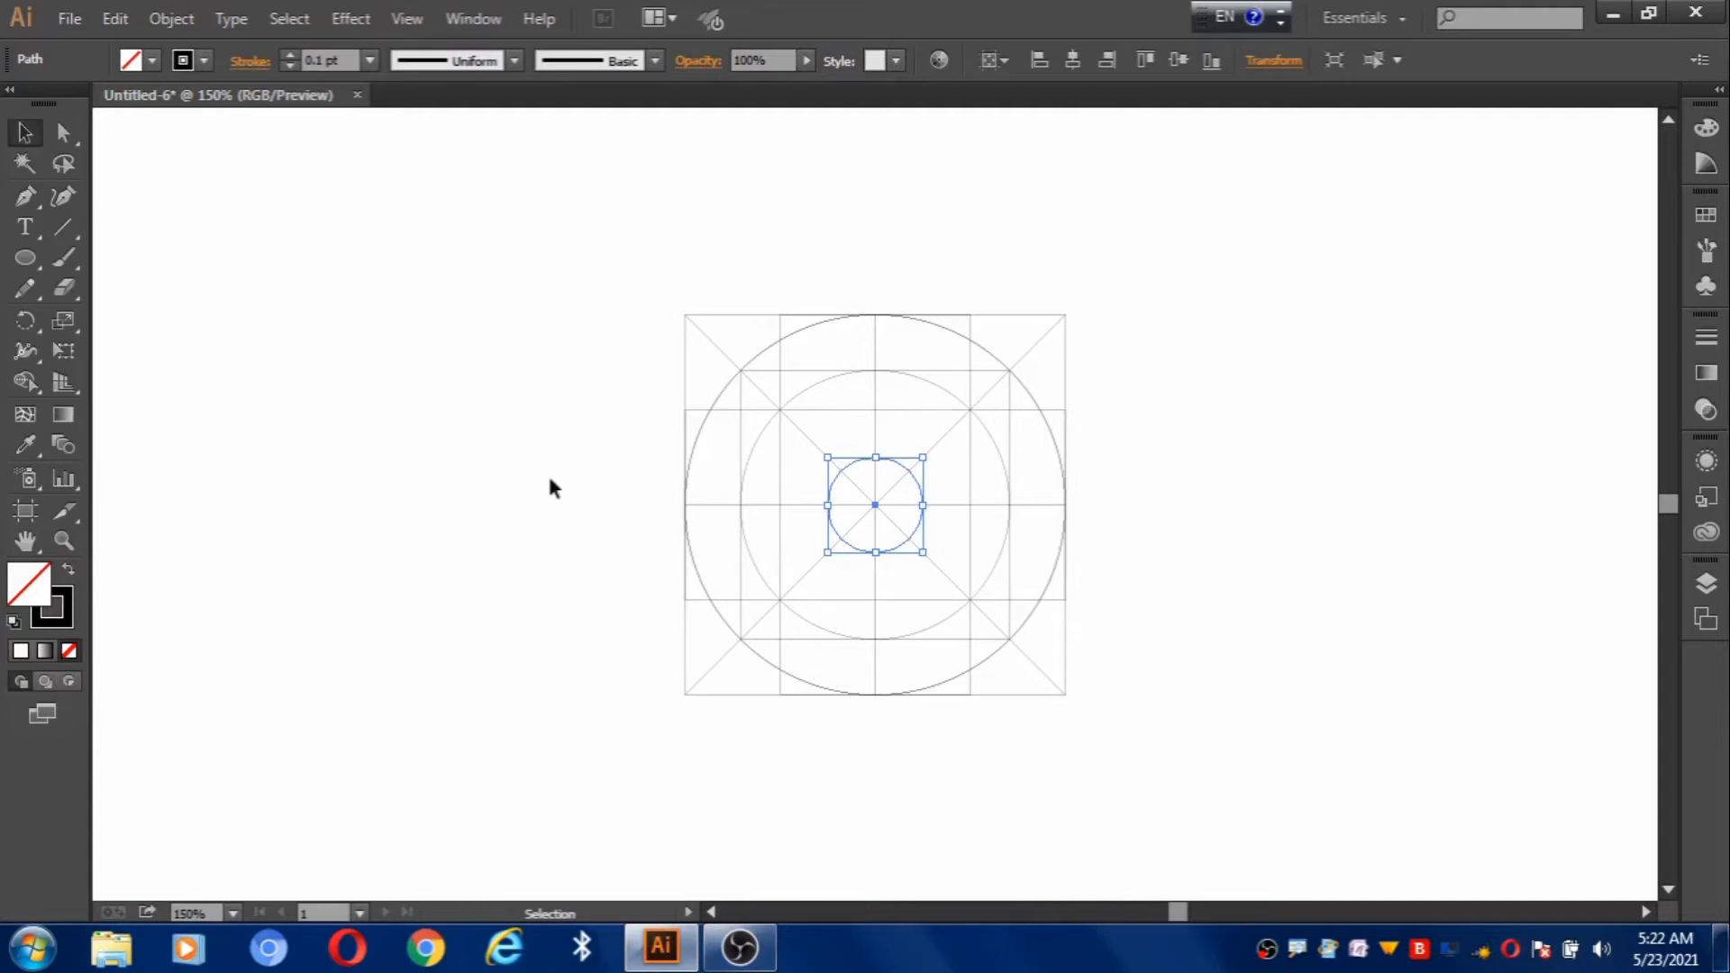
# Set the stroke weight of both the large and small circles to 1 pt
pyautogui.hotkey('ctrl', 'a')
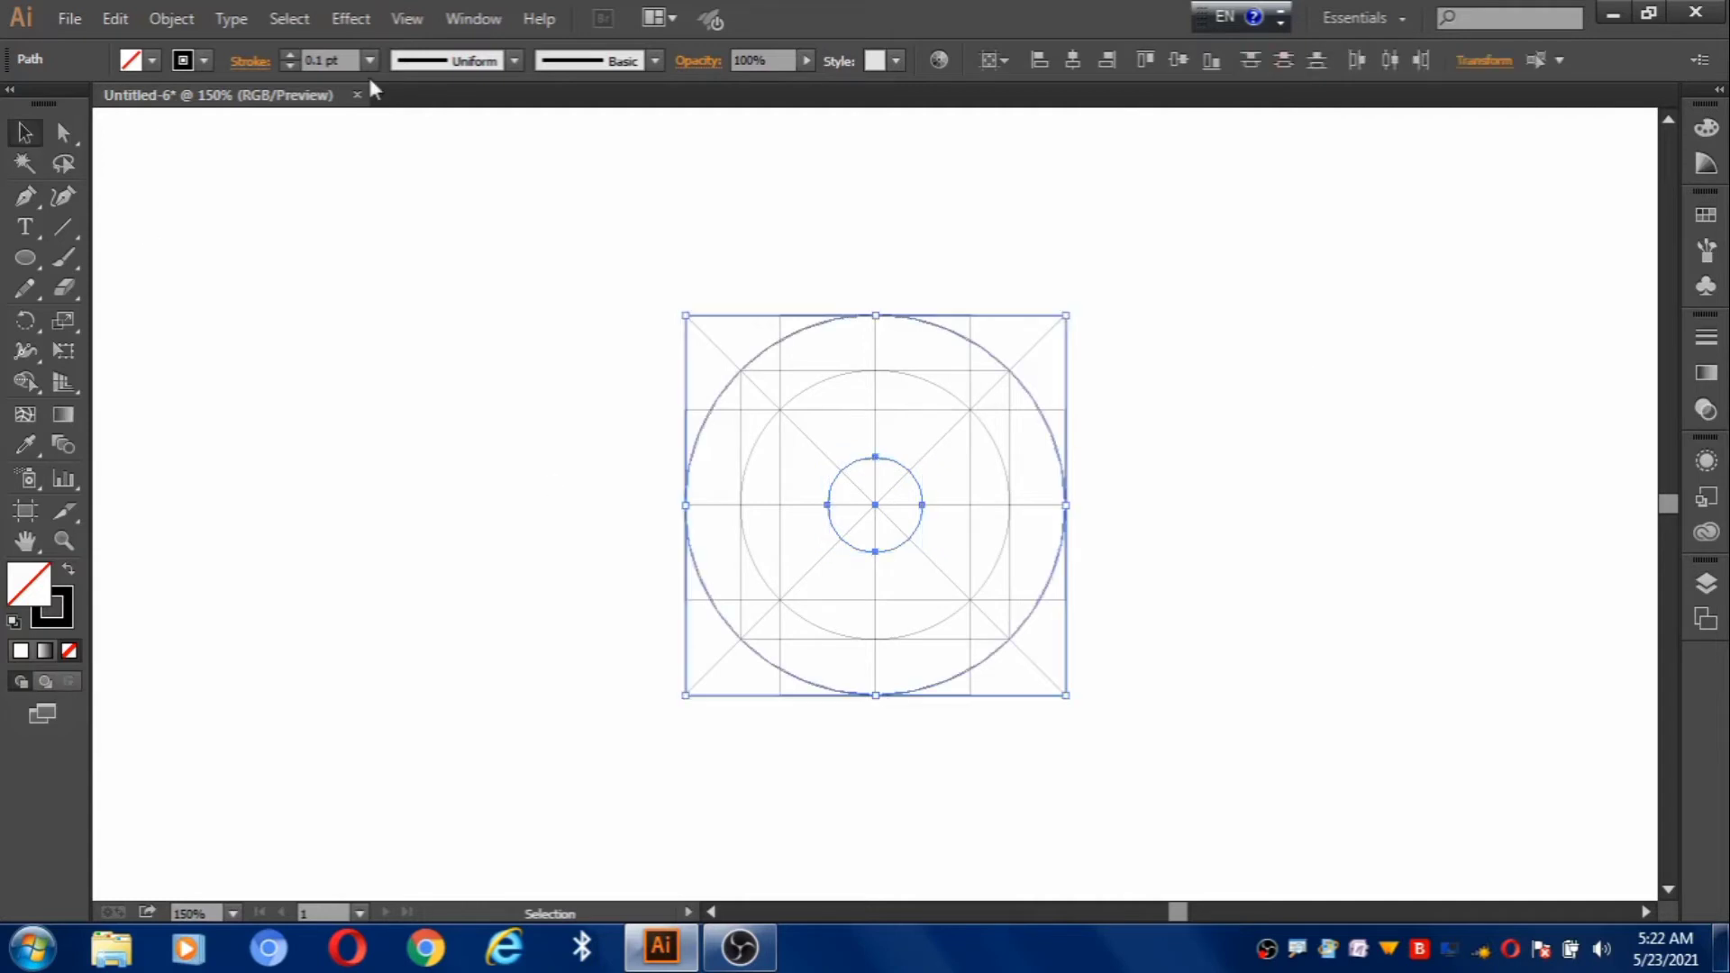
pyautogui.click(369, 61)
pyautogui.click(396, 173)
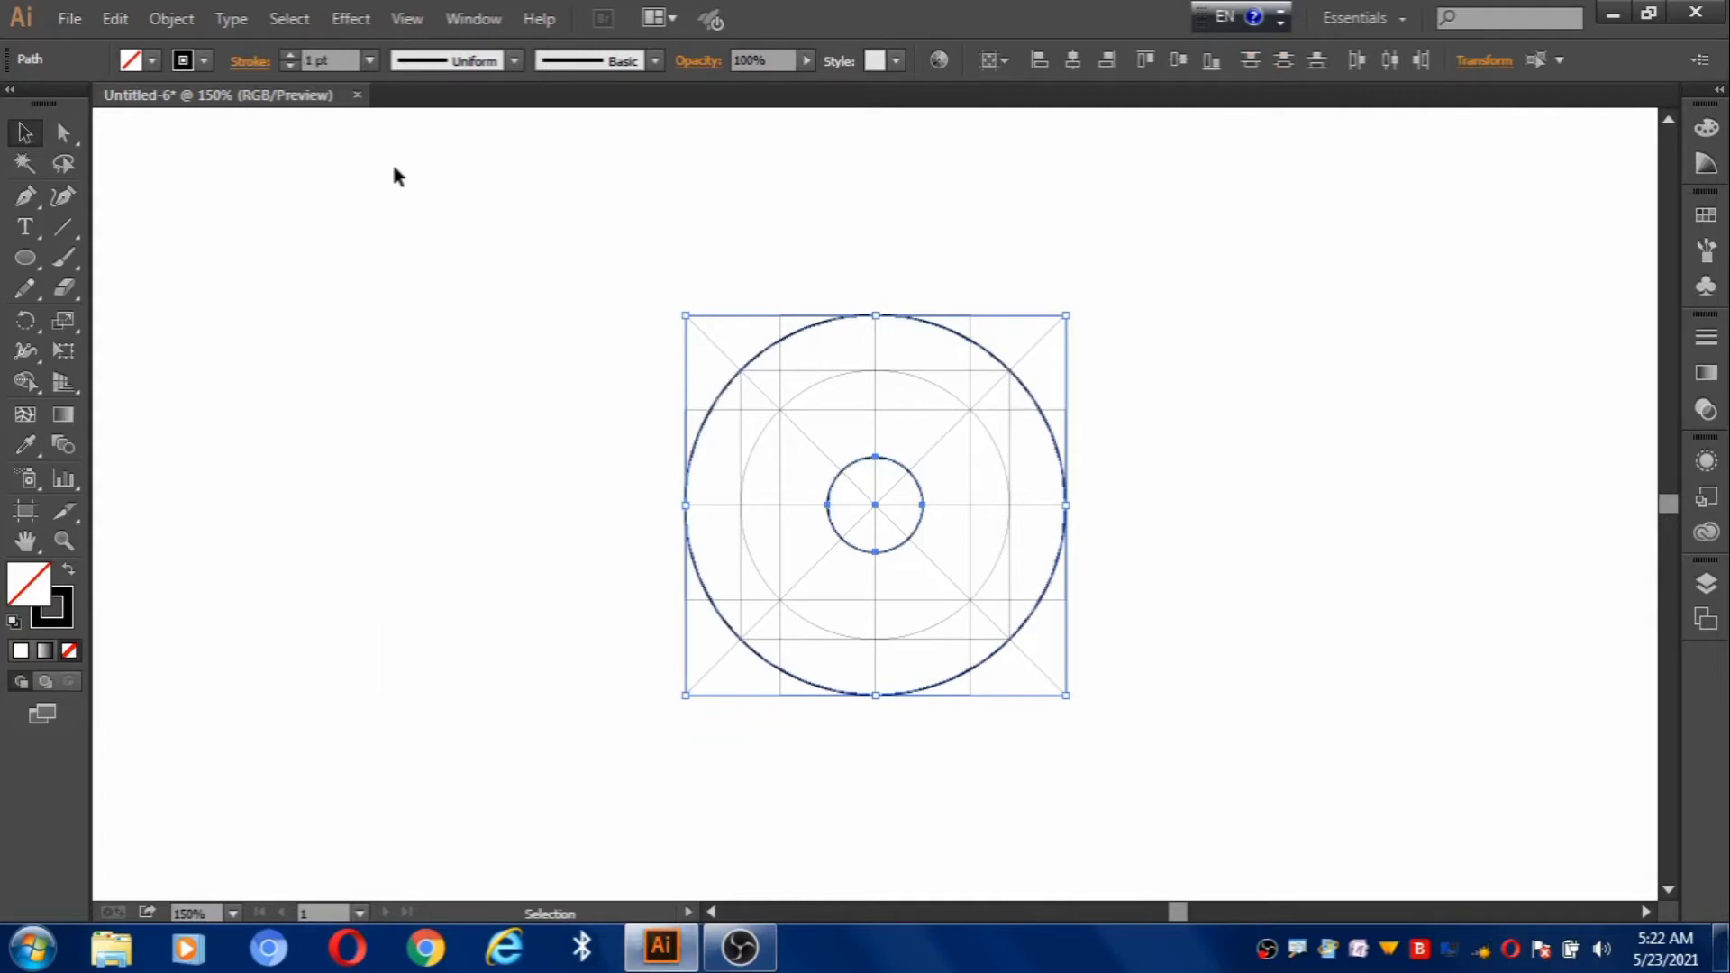
pyautogui.click(397, 176)
# Place a copy of the small circle inside the large circle's left edge and move the original straight down to its bottom edge
pyautogui.click(830, 528)
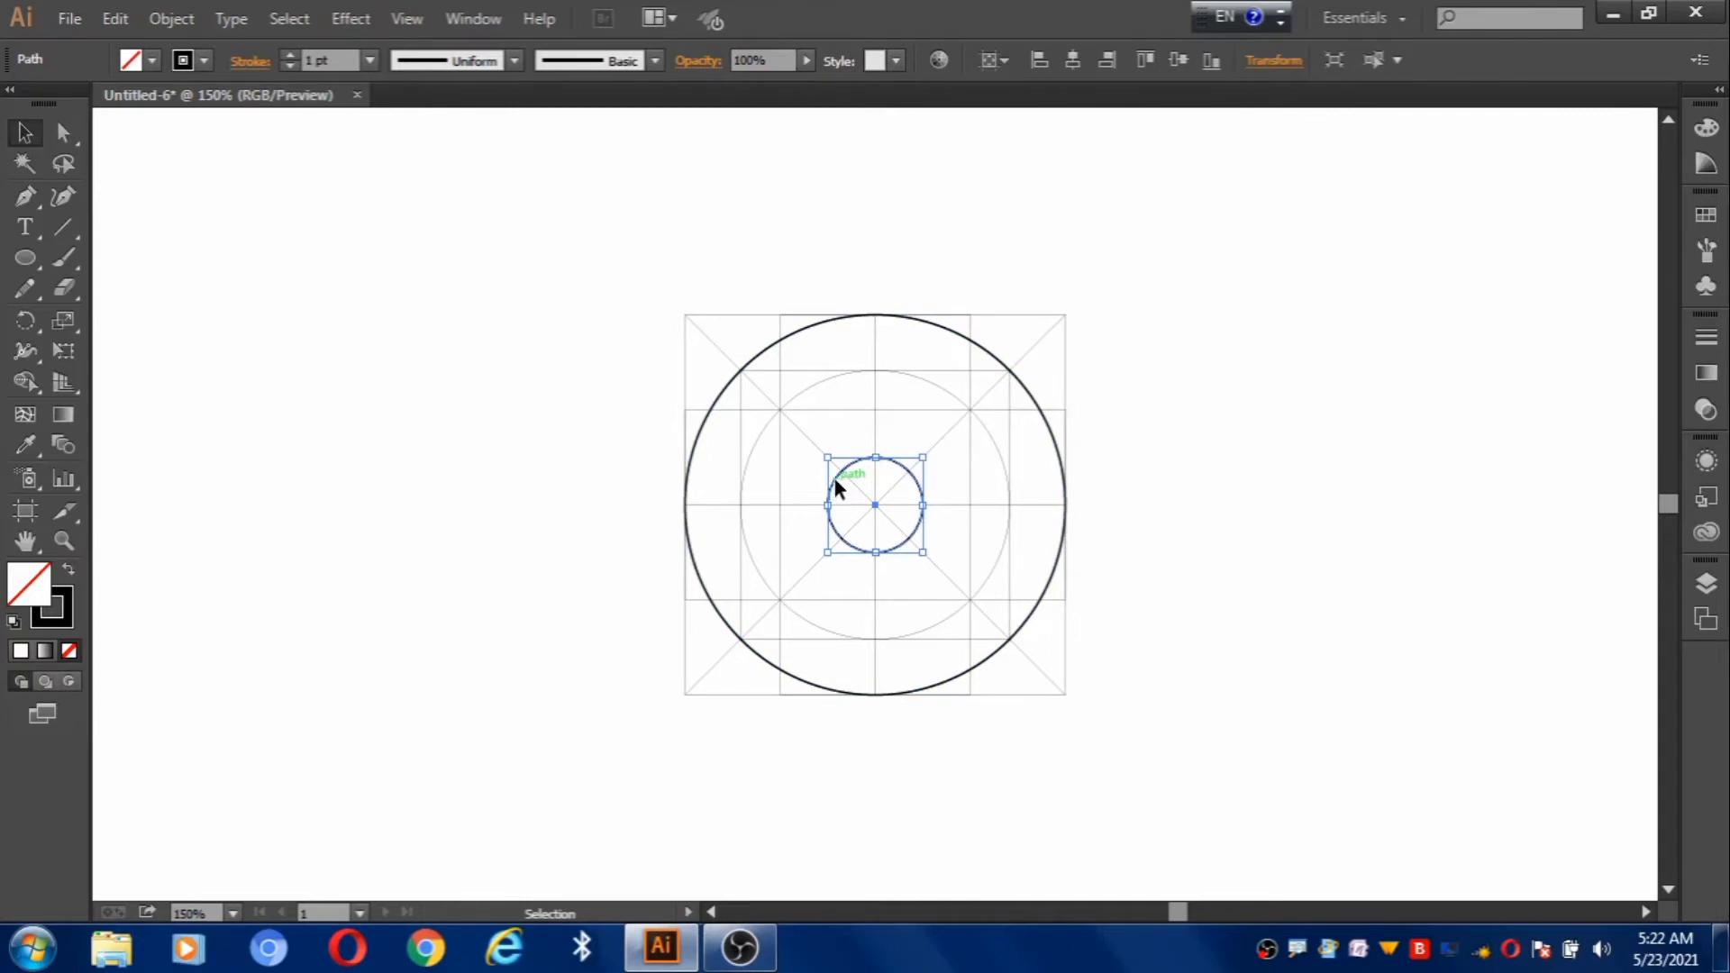
pyautogui.moveTo(835, 481); pyautogui.dragTo(694, 494)
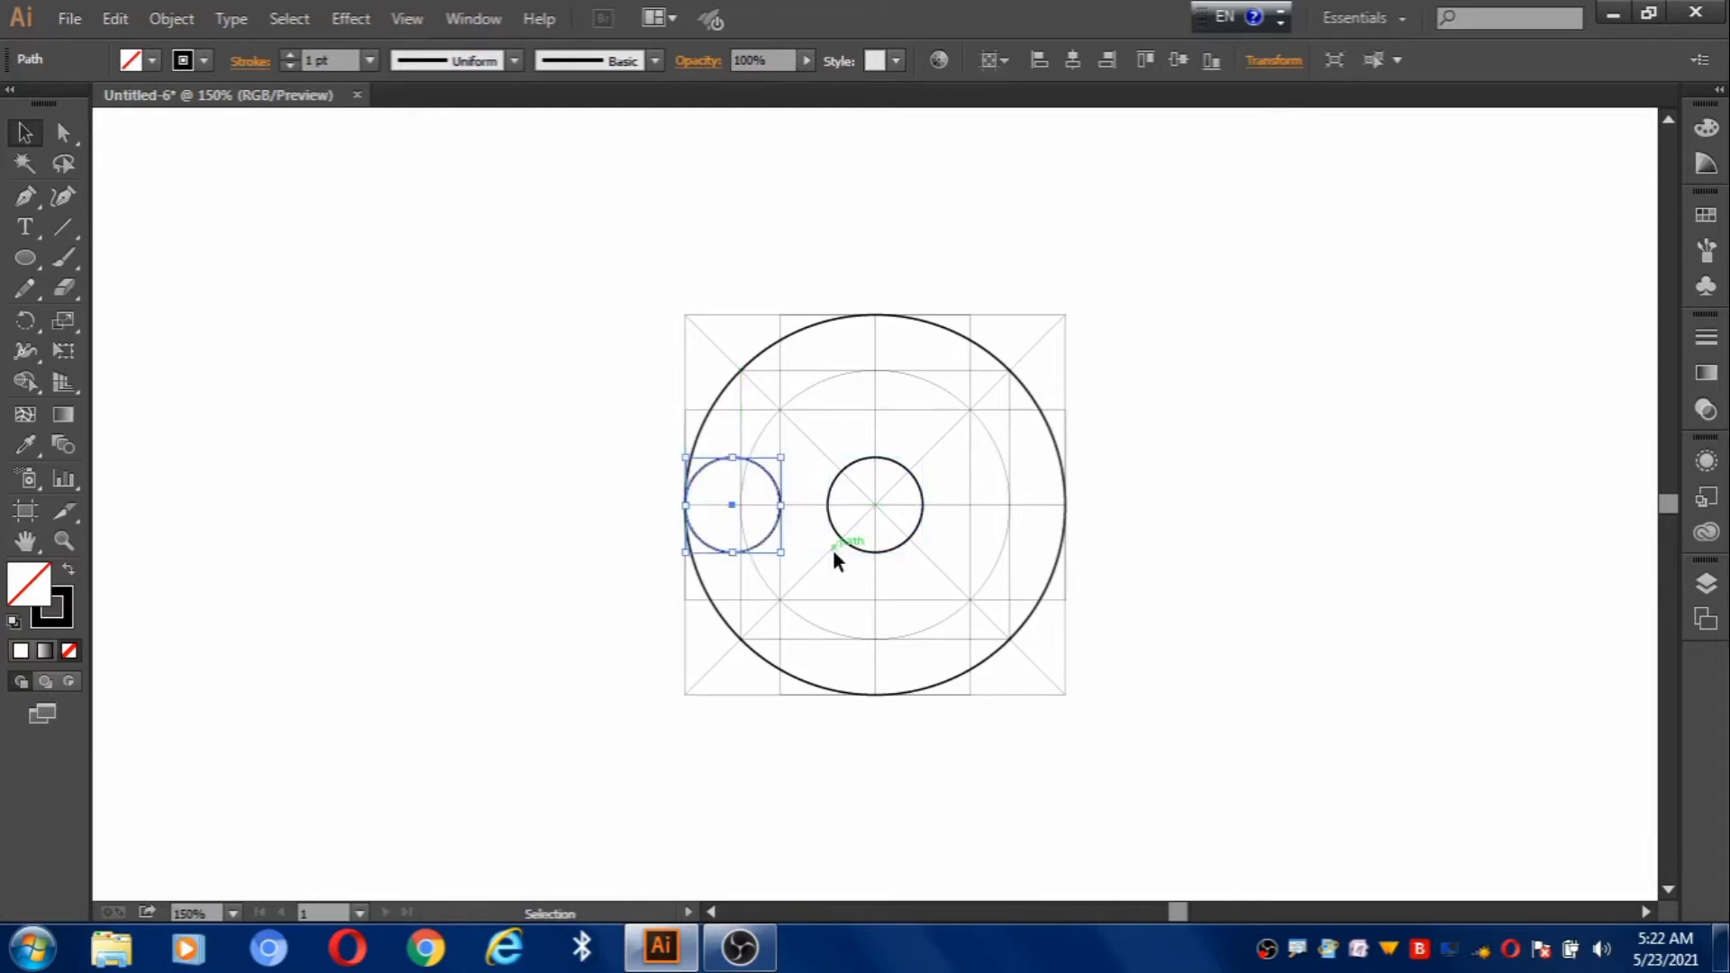
pyautogui.click(856, 550)
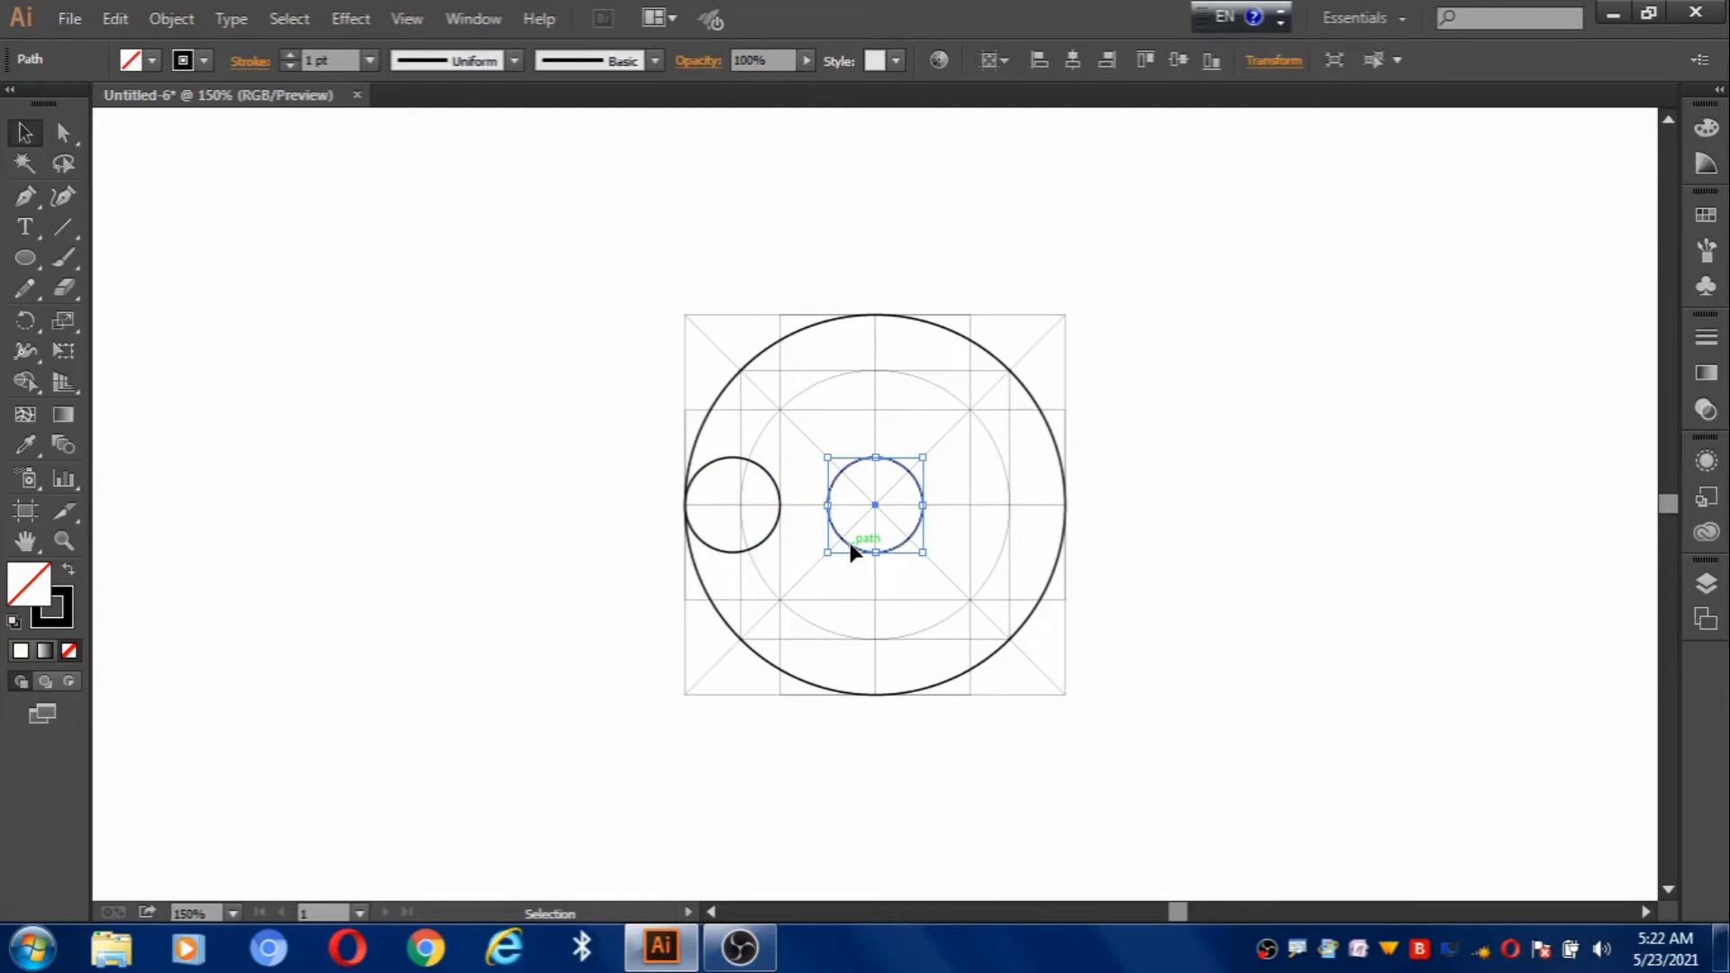
pyautogui.moveTo(851, 546); pyautogui.dragTo(870, 652)
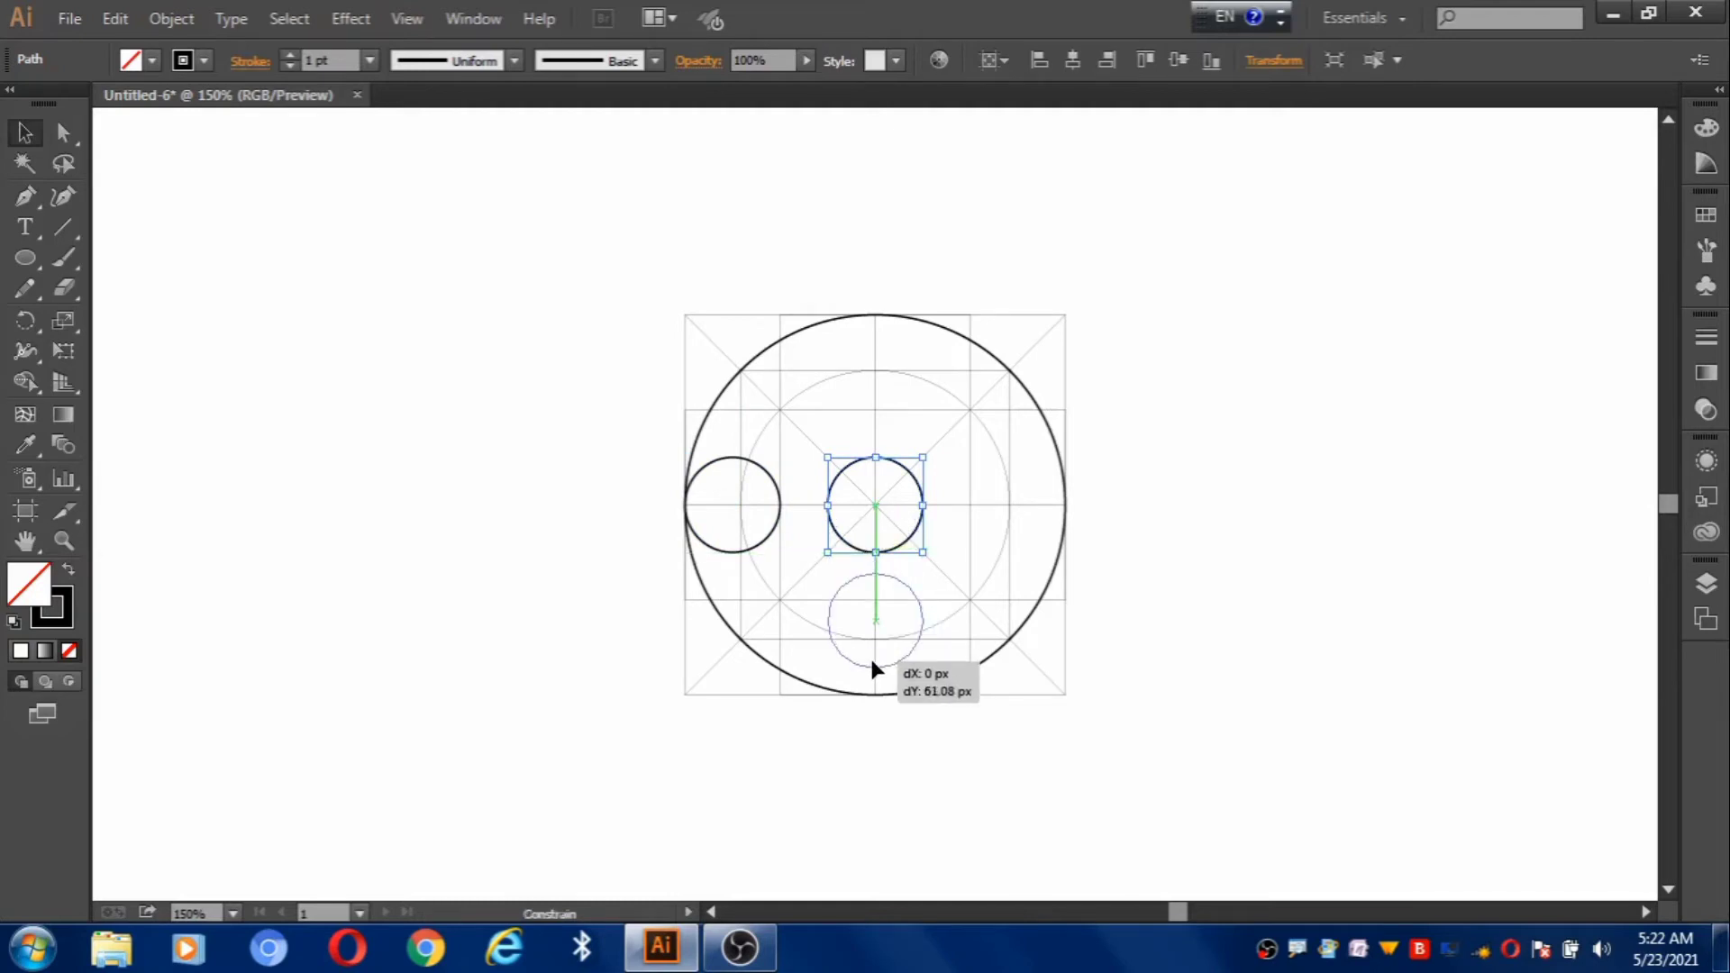
pyautogui.moveTo(872, 668); pyautogui.dragTo(876, 689)
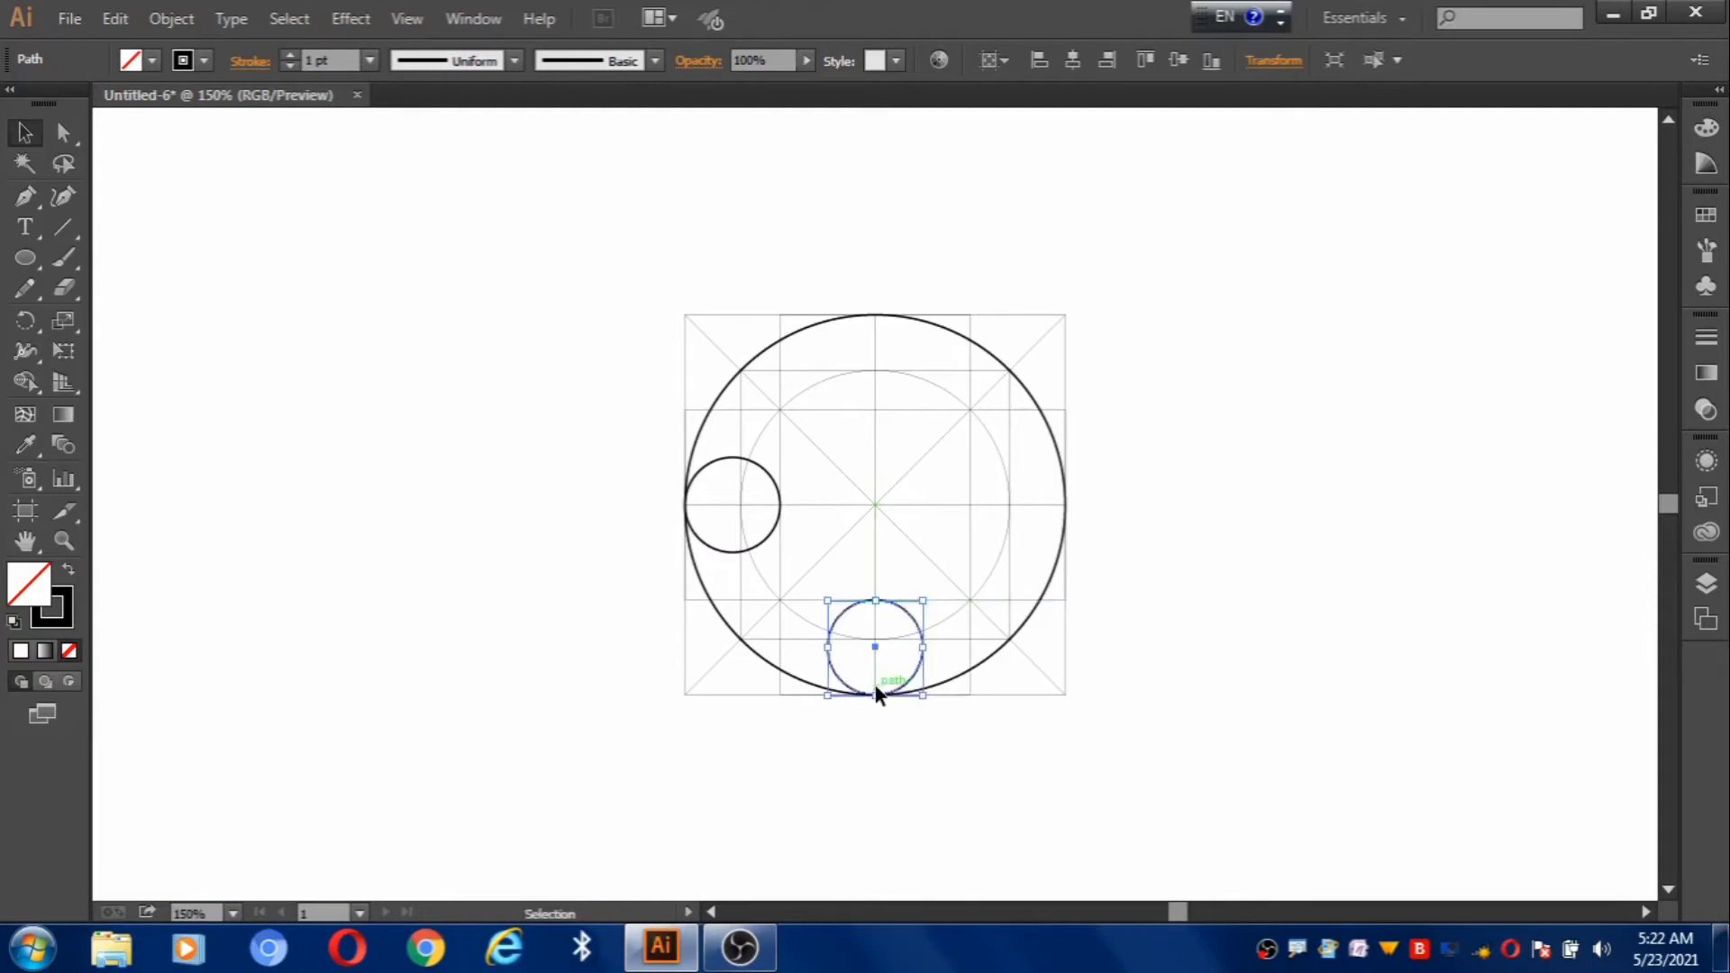
pyautogui.click(555, 627)
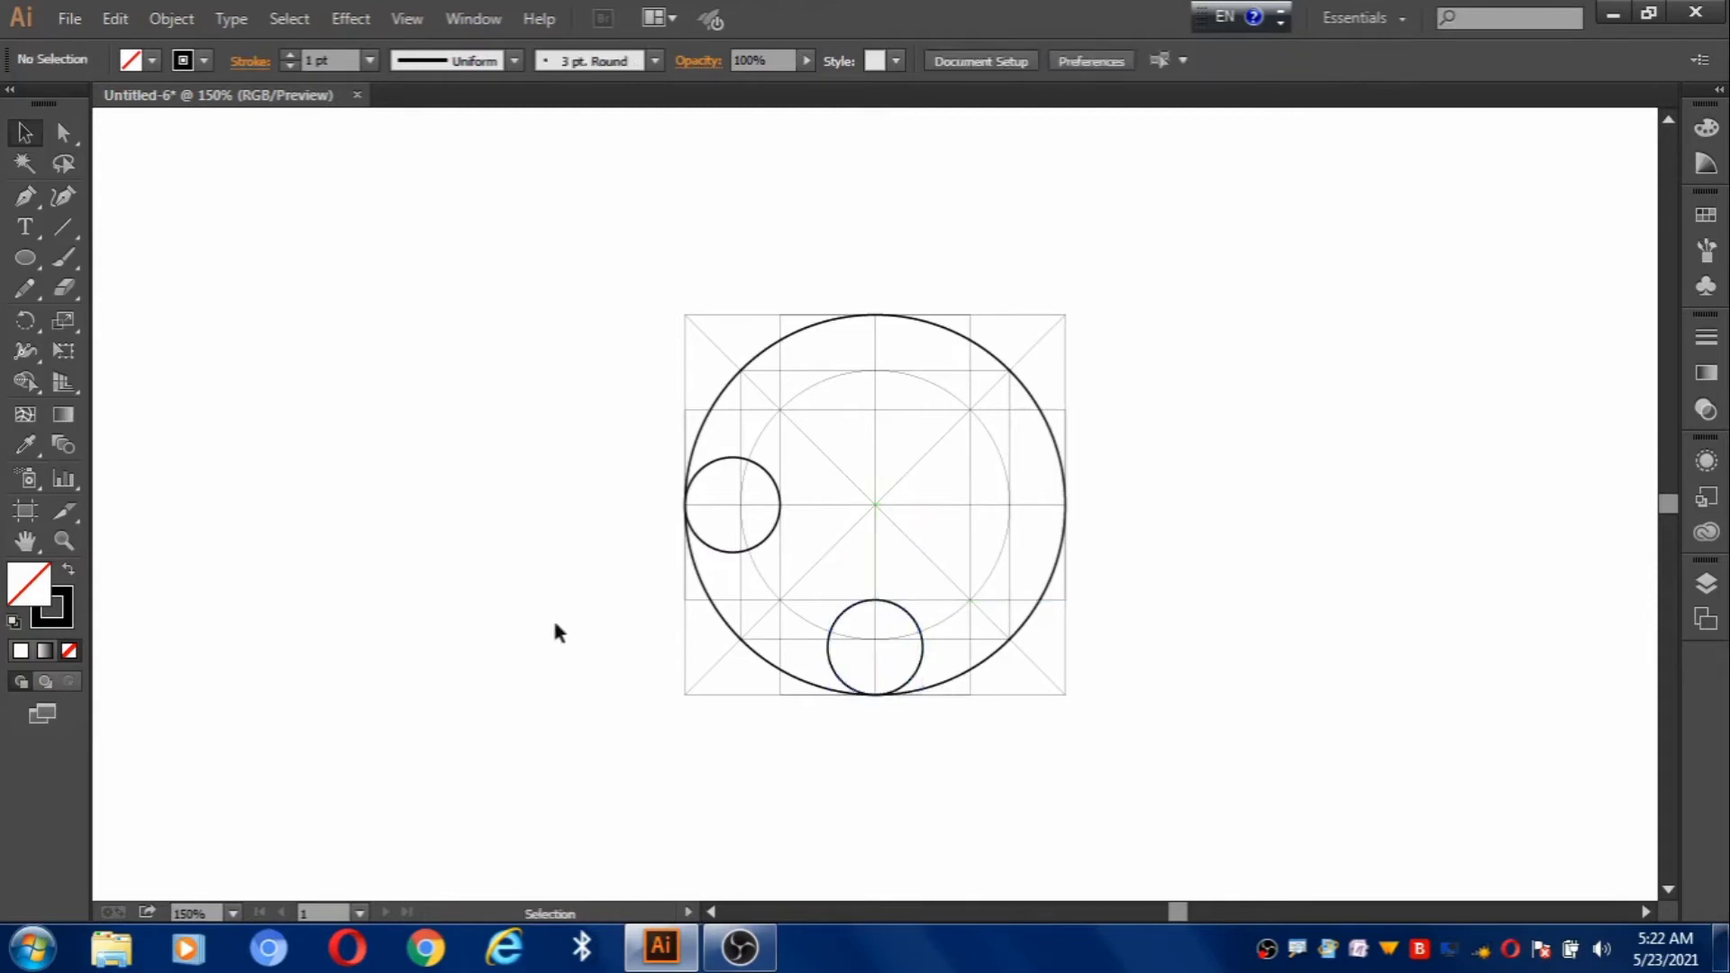
# Draw a circle from the grid's center that passes through the centers of both small circles
pyautogui.click(24, 260)
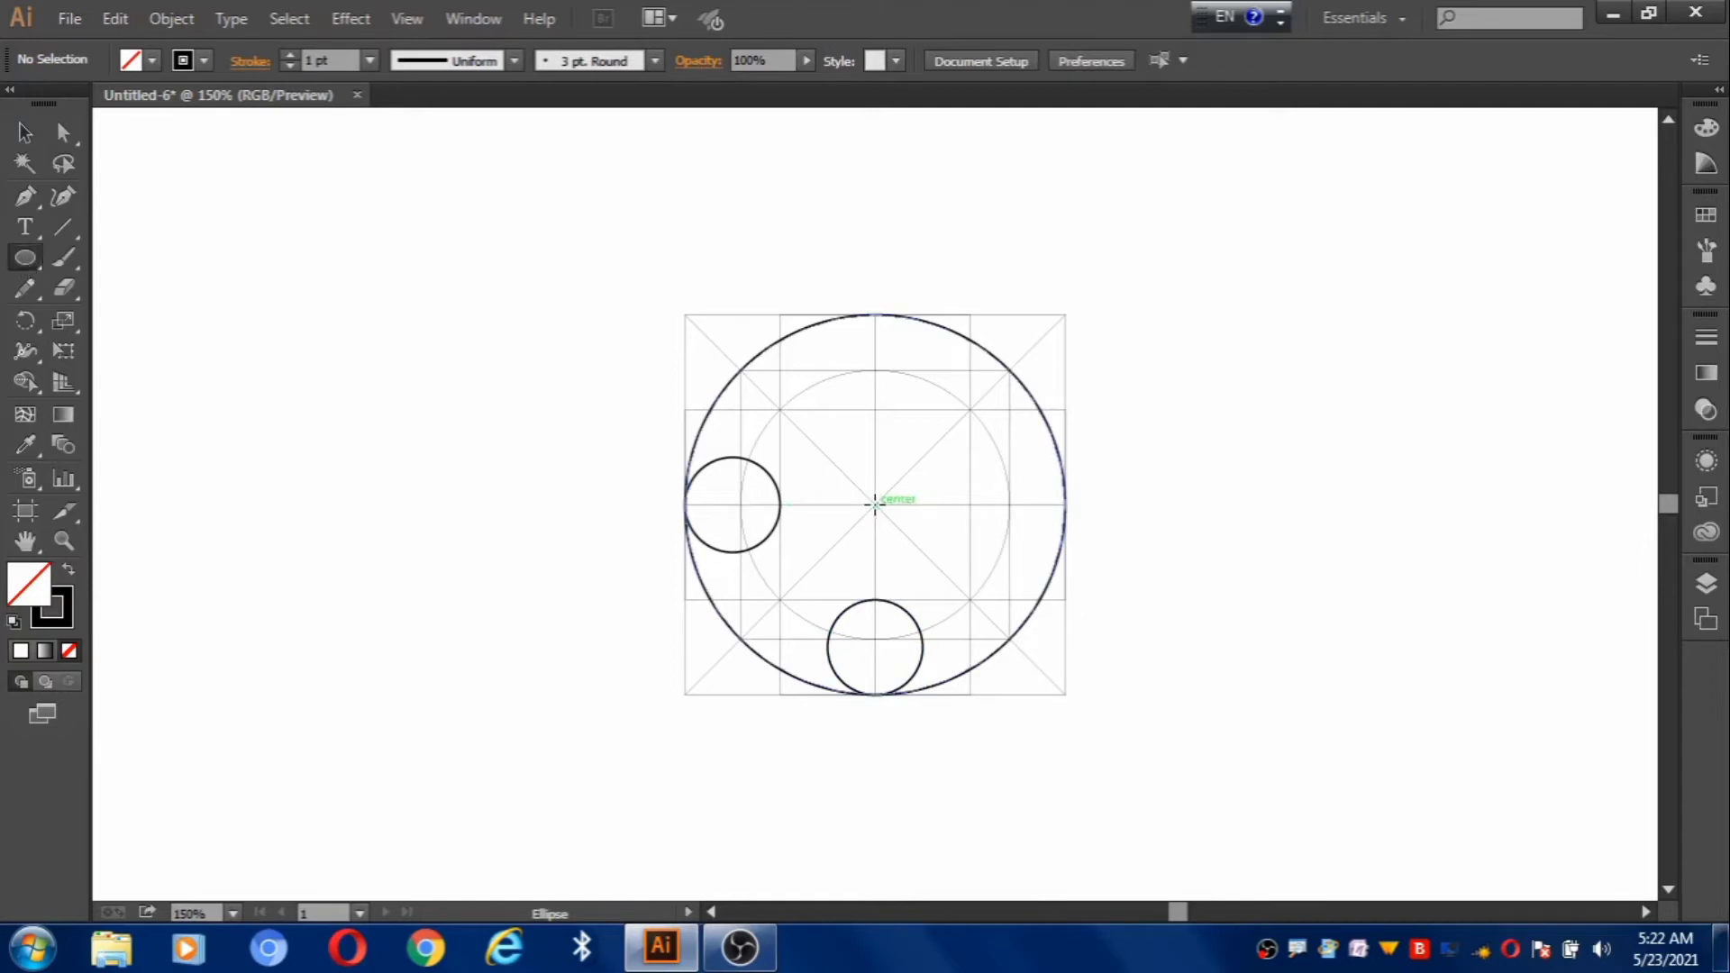
pyautogui.moveTo(874, 503); pyautogui.dragTo(733, 501)
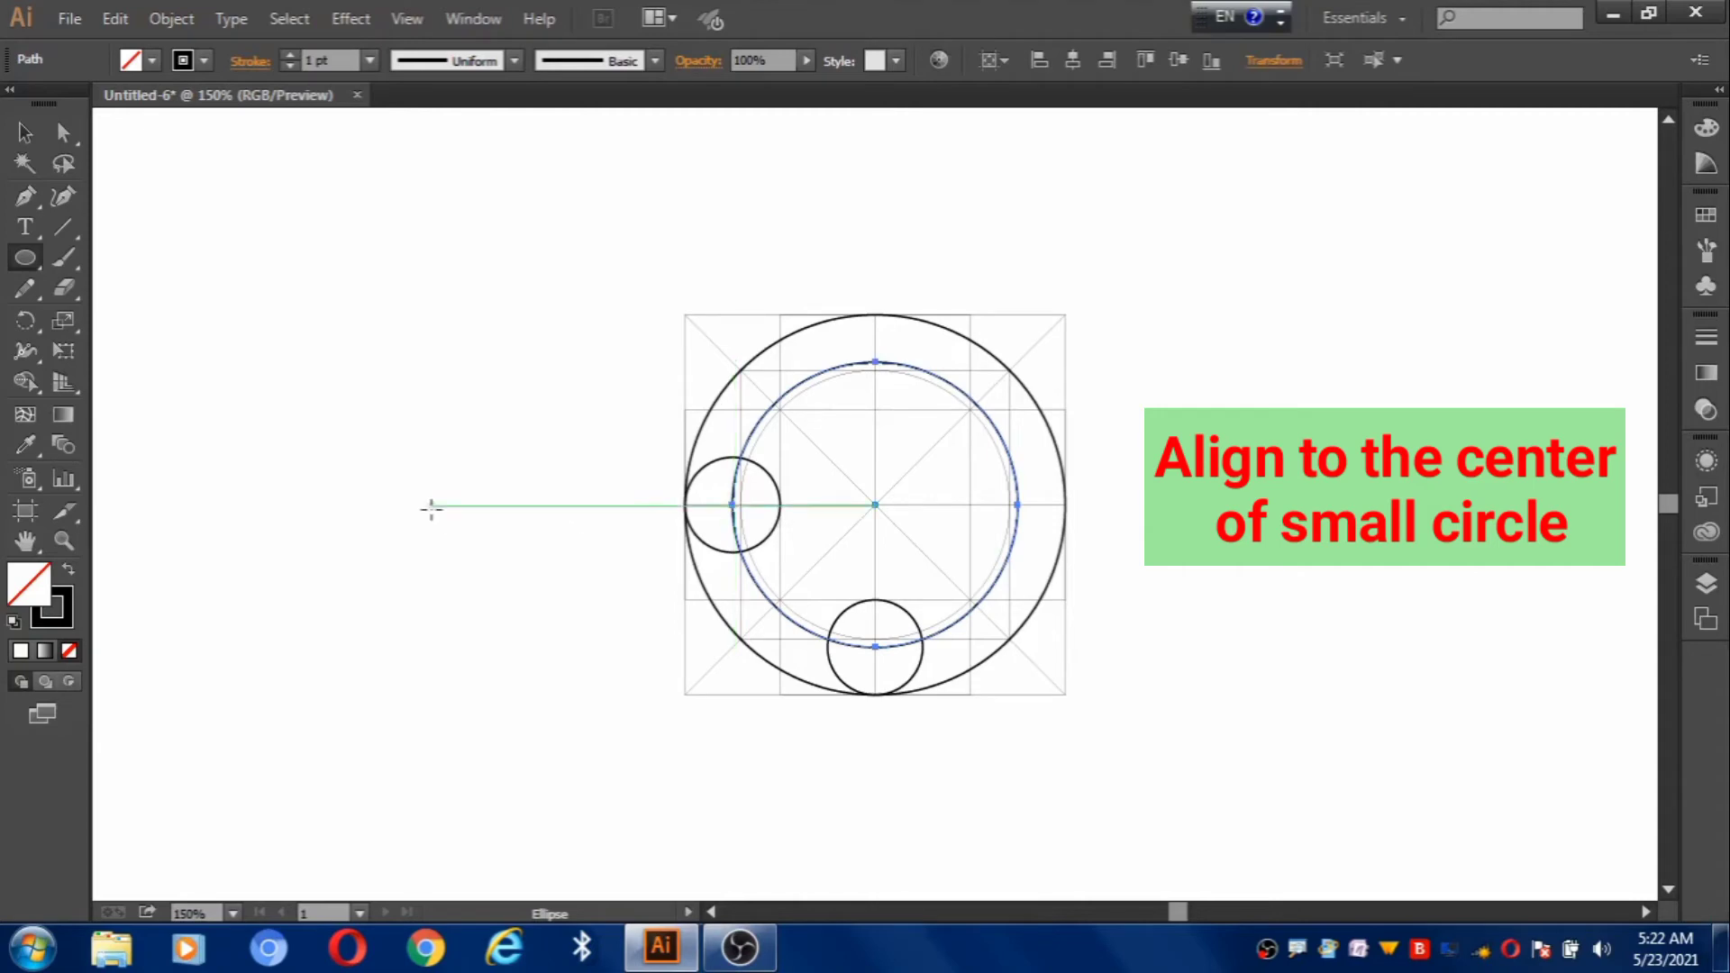
pyautogui.click(25, 133)
pyautogui.click(417, 626)
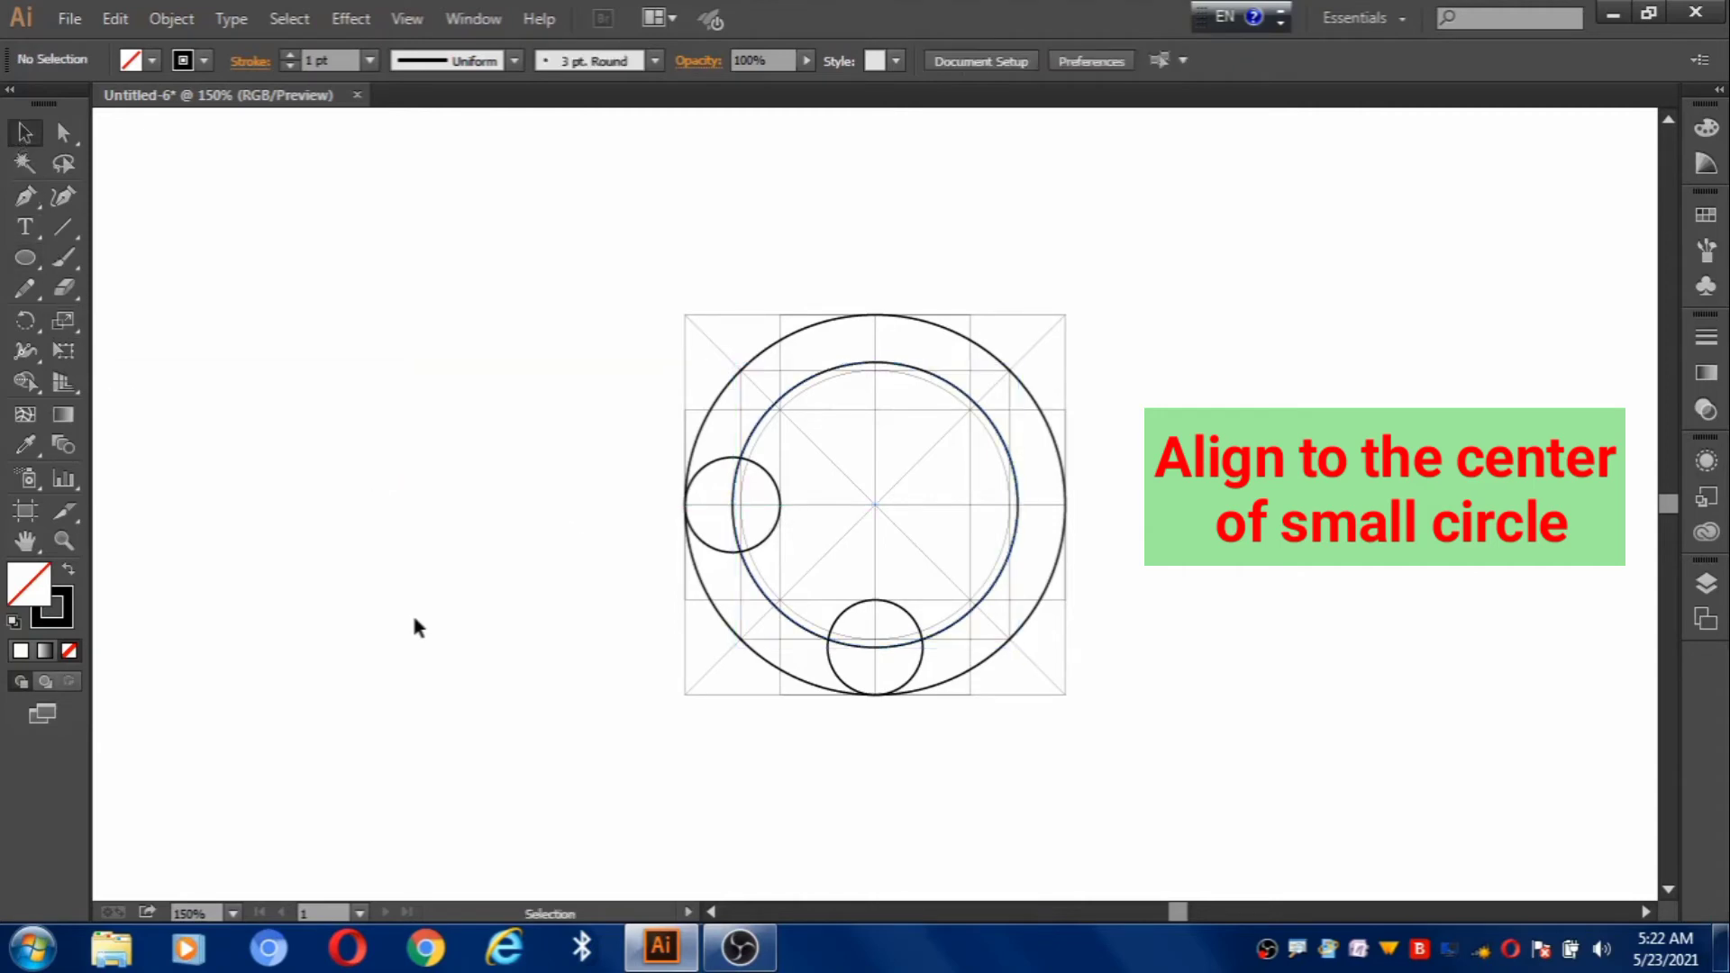
# Draw two lines from where the small circles cross the inner grid circle to the inner grid square's lower-left corner
pyautogui.hotkey('ctrl', '=')
pyautogui.hotkey('ctrl', '=')
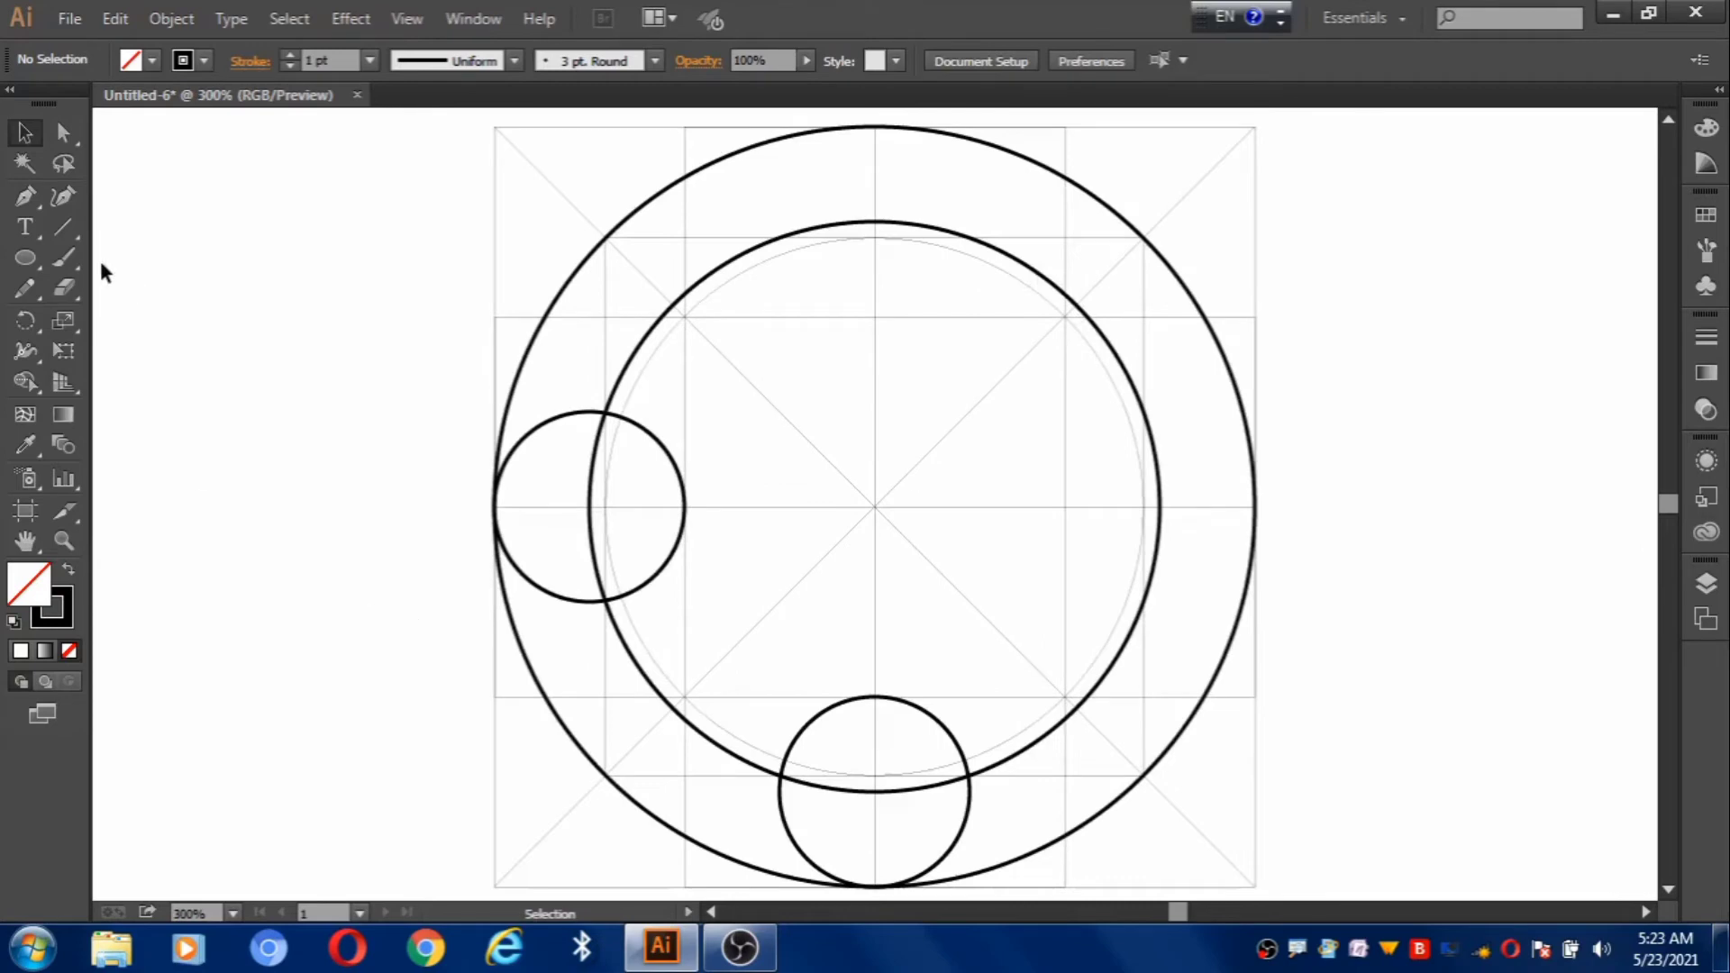
pyautogui.moveTo(67, 227); pyautogui.dragTo(134, 232)
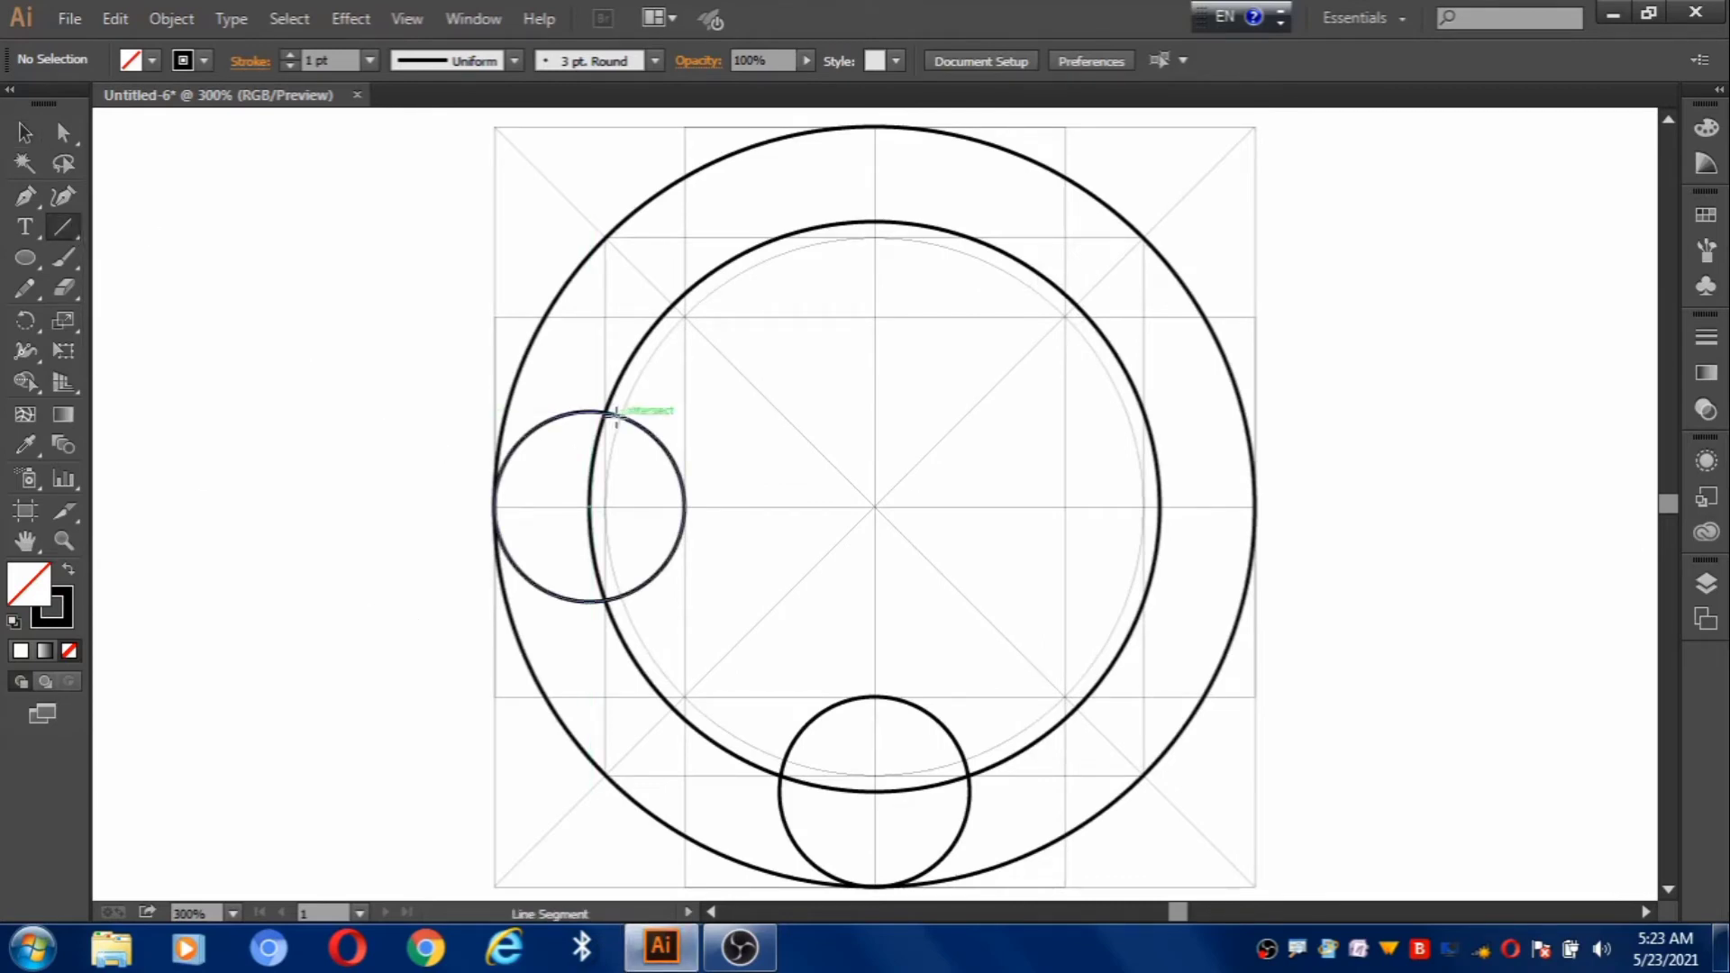
pyautogui.moveTo(620, 414); pyautogui.dragTo(683, 694)
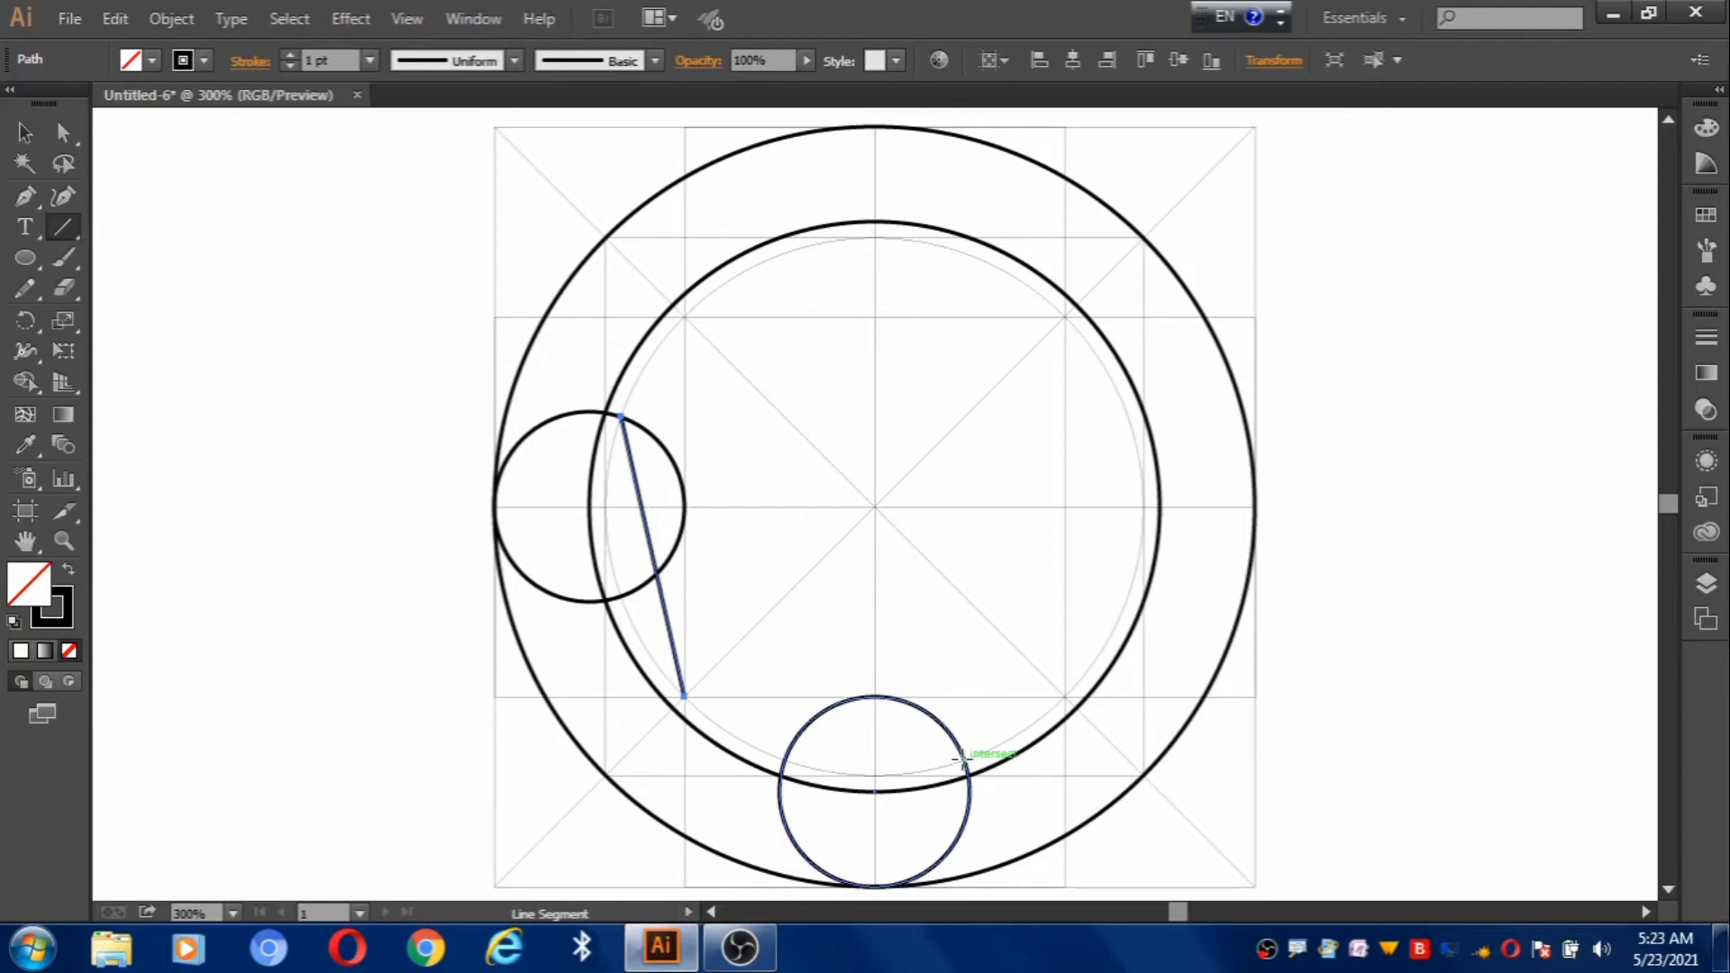
pyautogui.moveTo(960, 757); pyautogui.dragTo(684, 696)
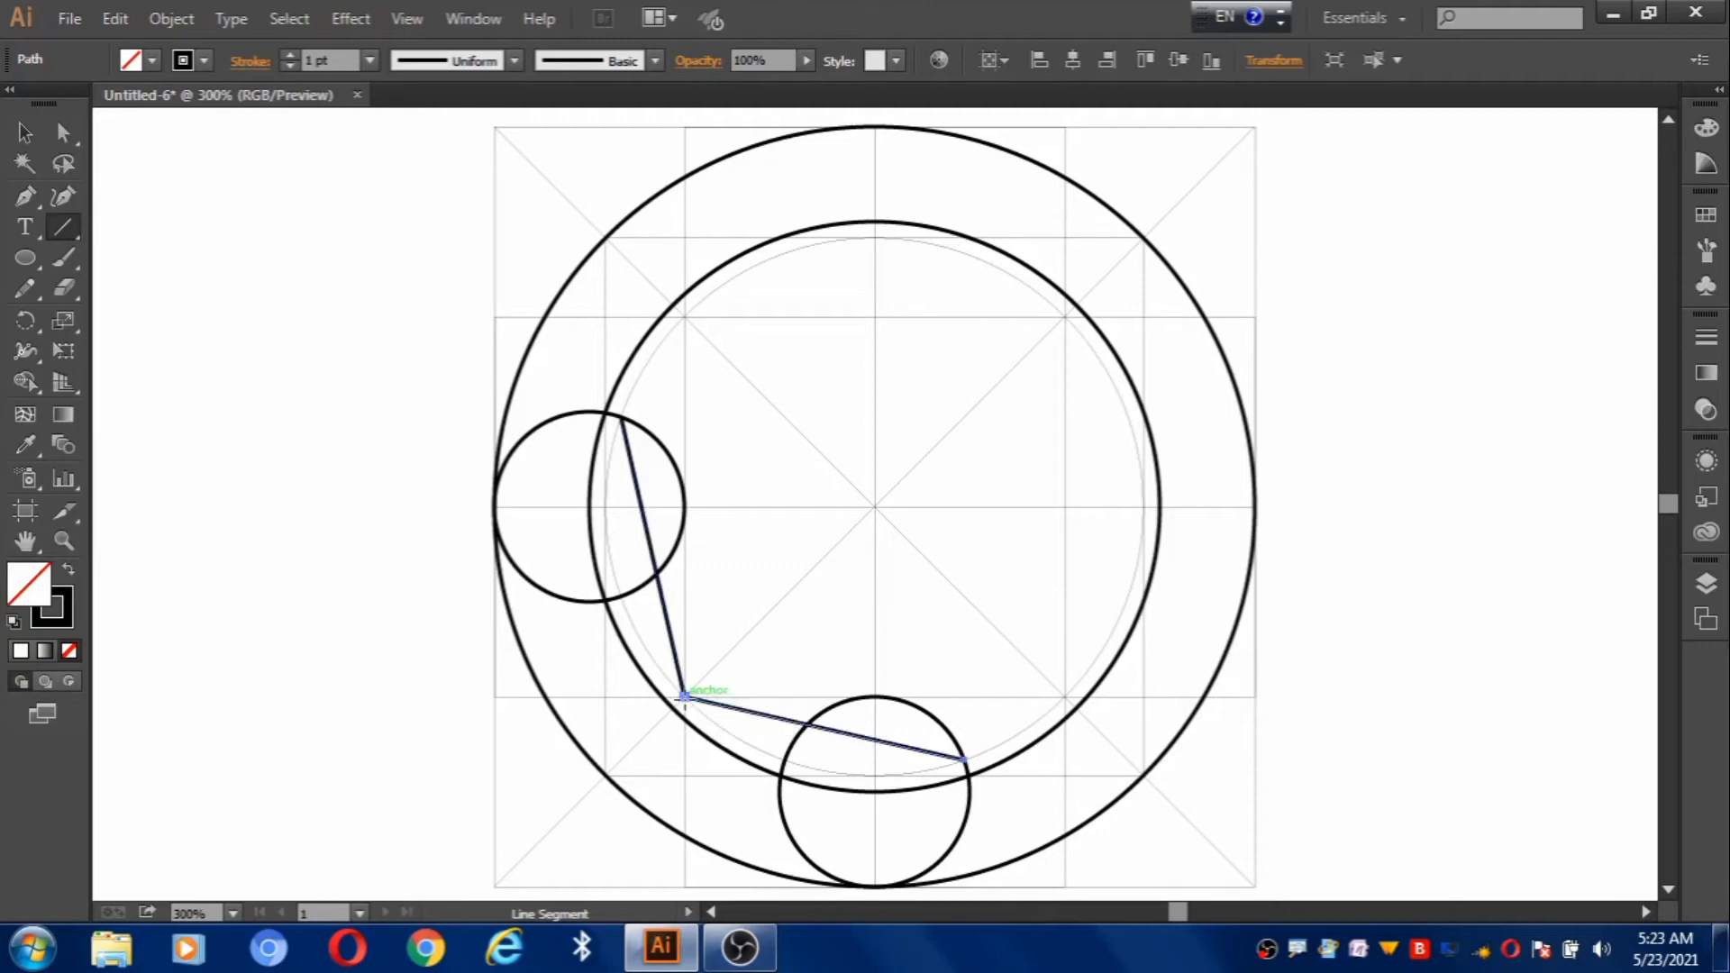
# Draw a short line at each small circle, joining its crossing with the long line to its crossing with the middle circle
pyautogui.press('ctrl')
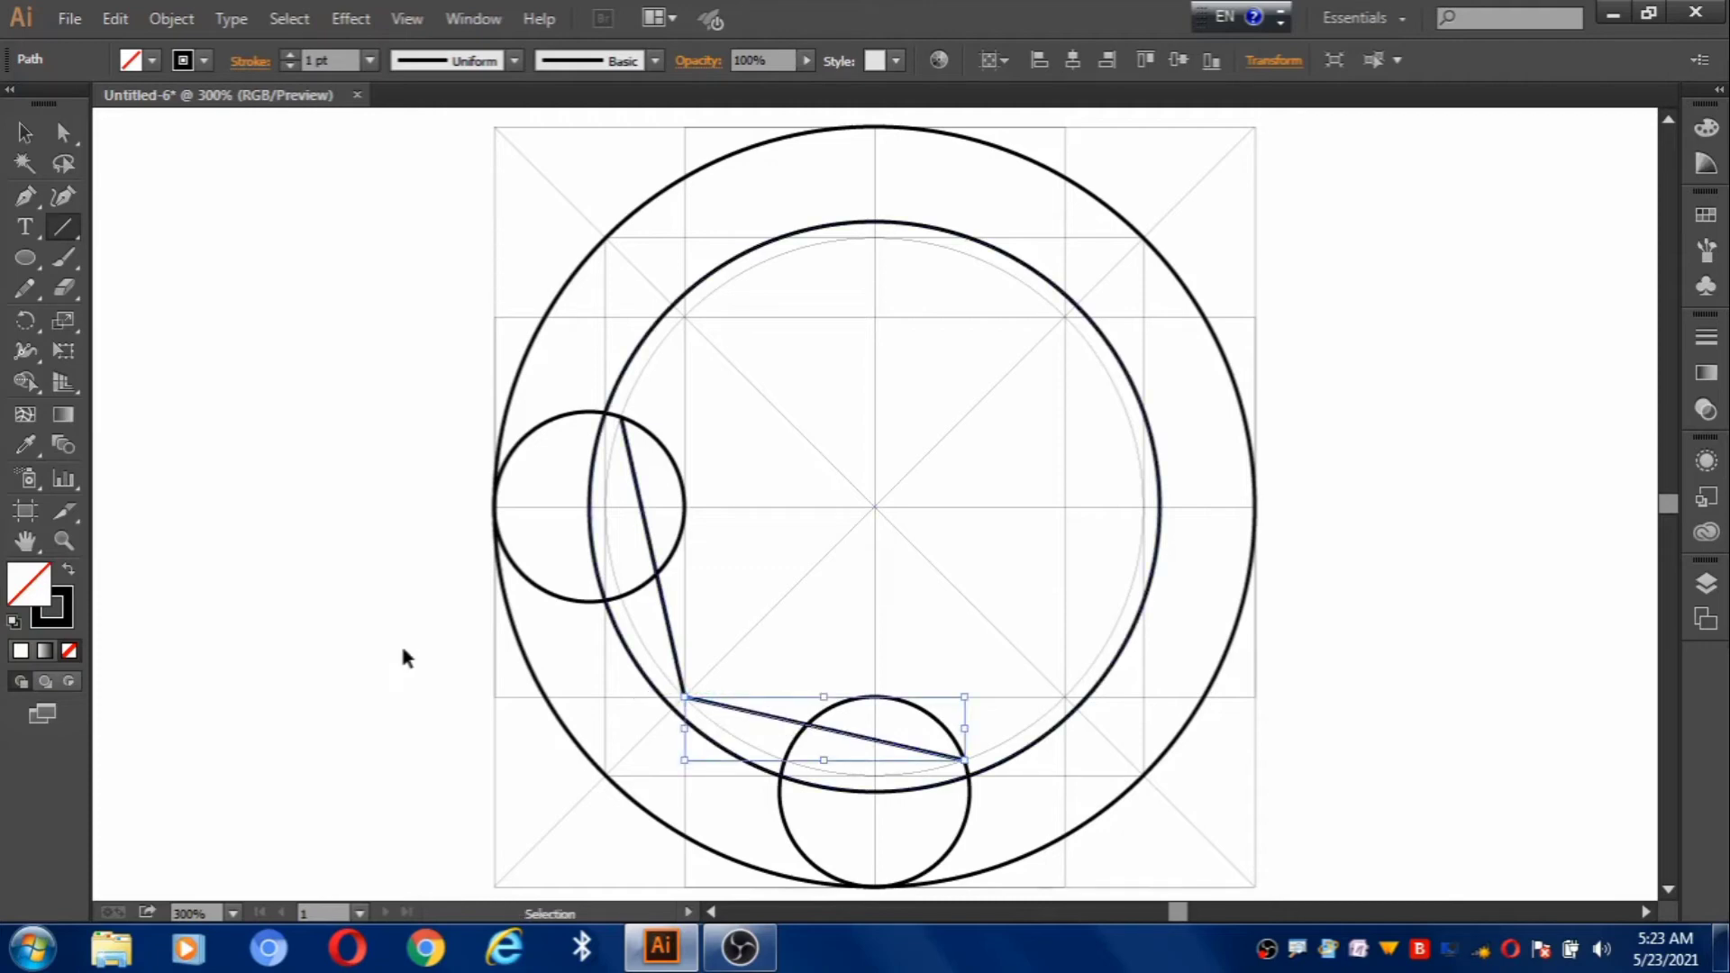
pyautogui.hotkey('ctrl', '+')
pyautogui.hotkey('ctrl', '+')
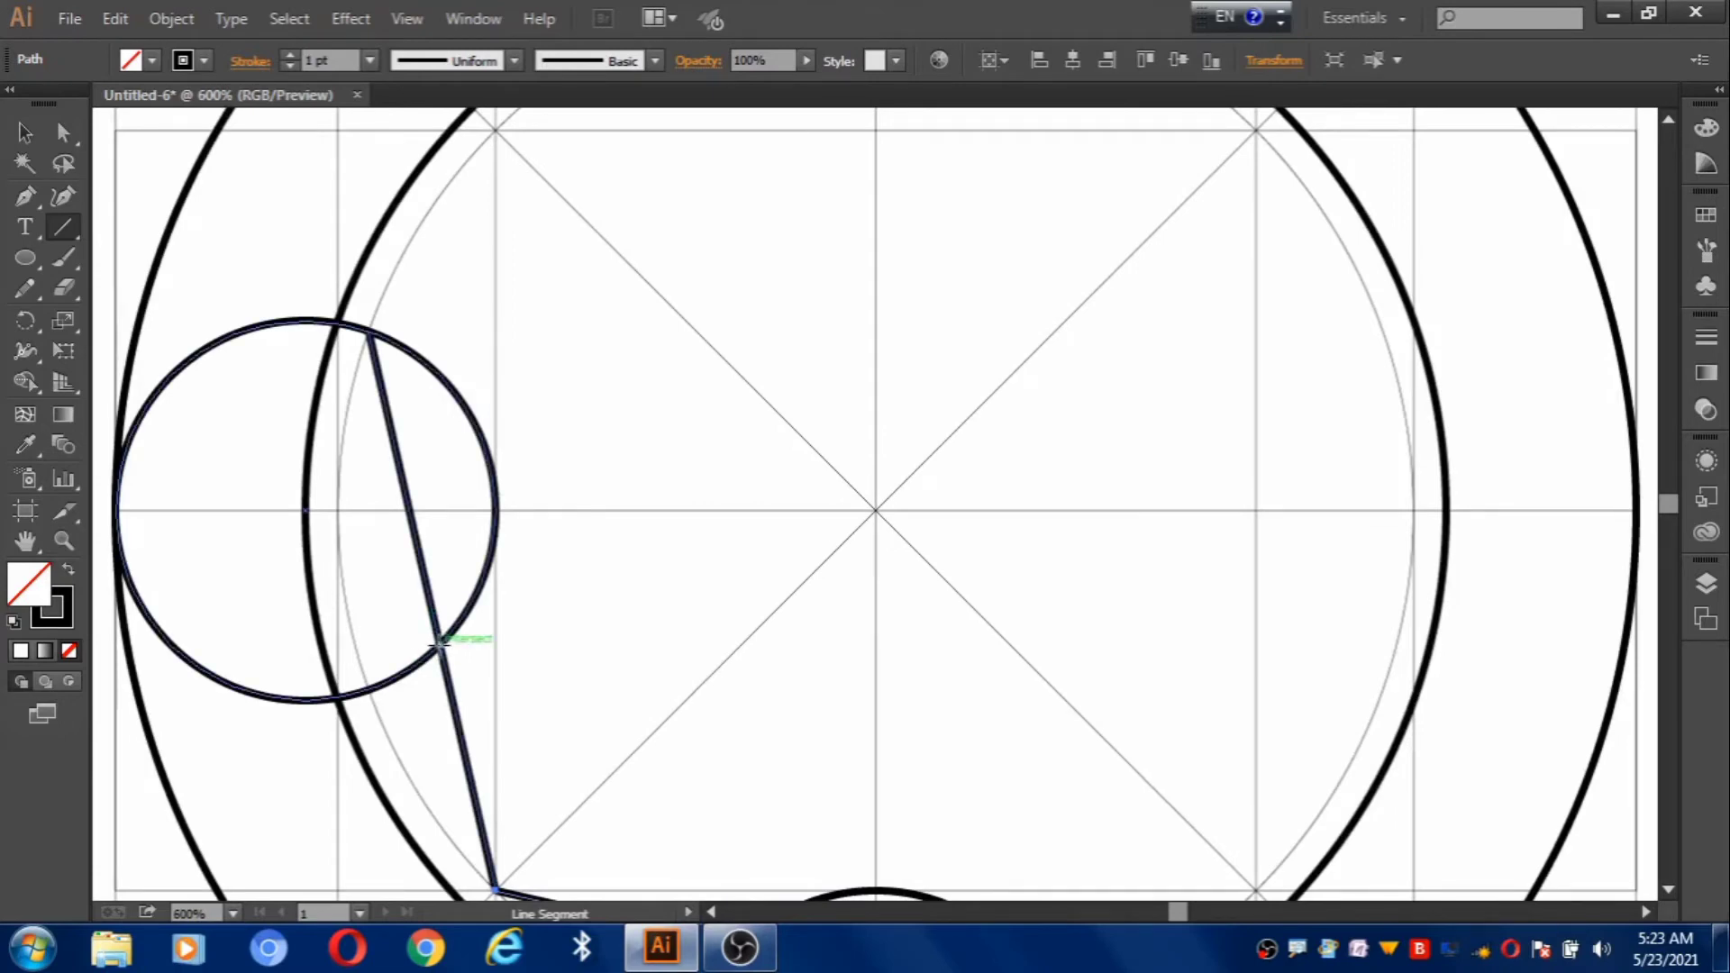
pyautogui.moveTo(439, 643); pyautogui.dragTo(337, 696)
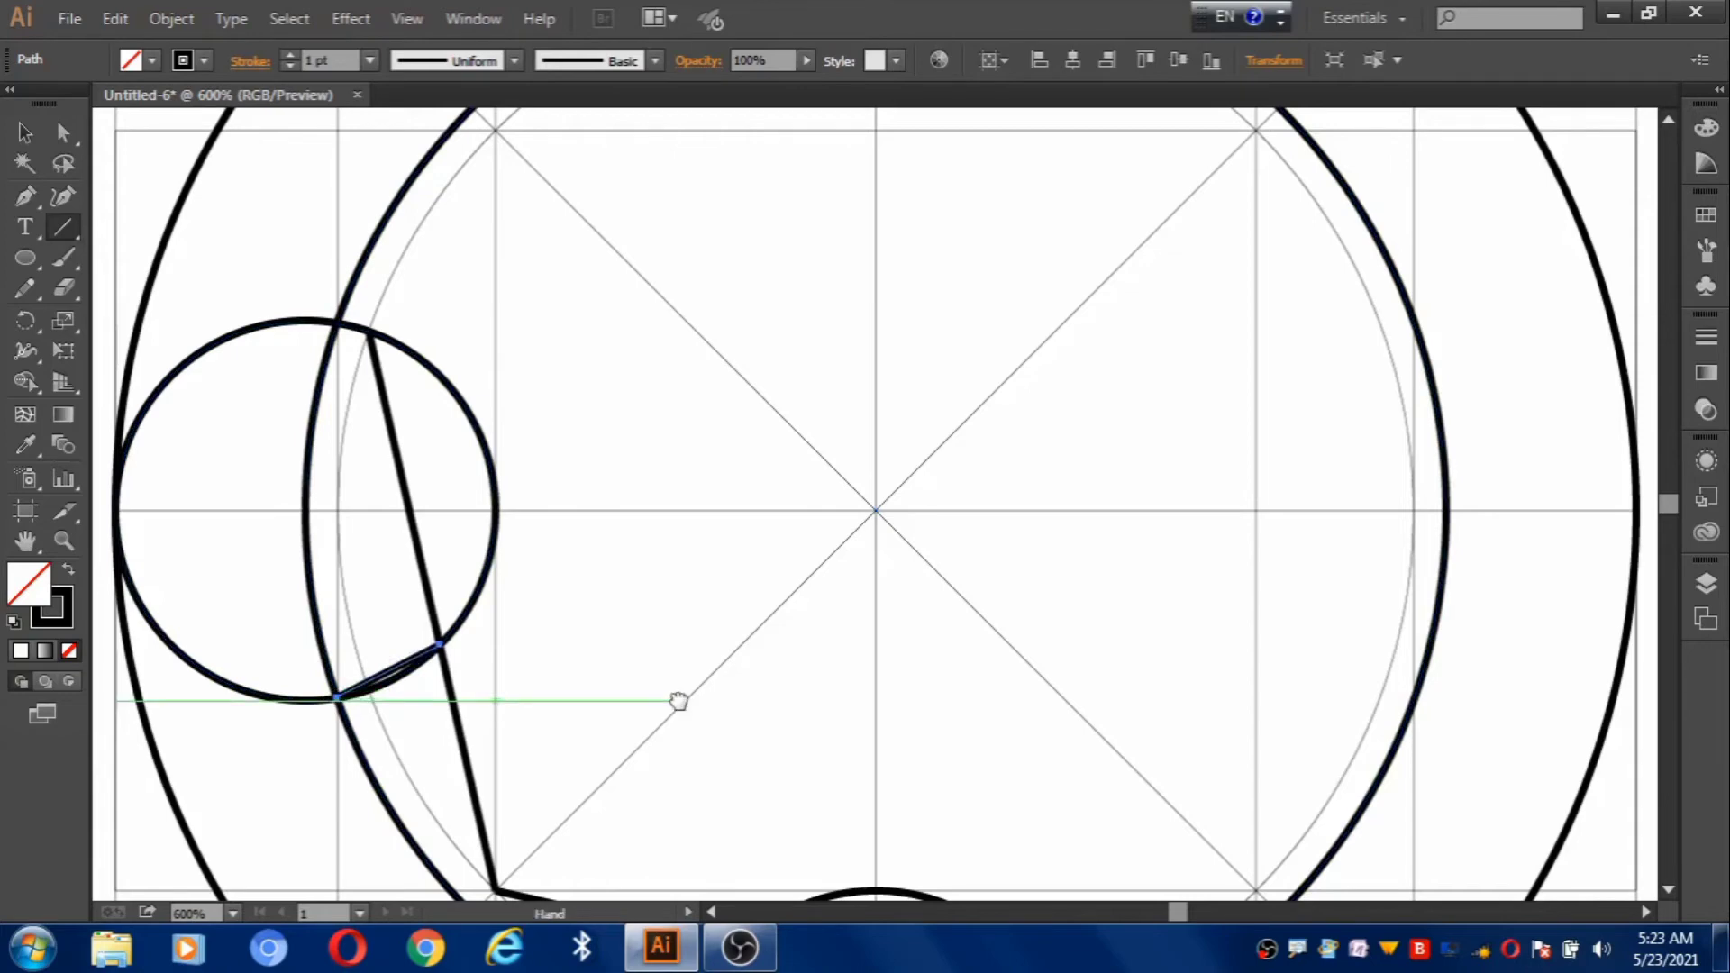
pyautogui.moveTo(679, 700); pyautogui.dragTo(737, 255)
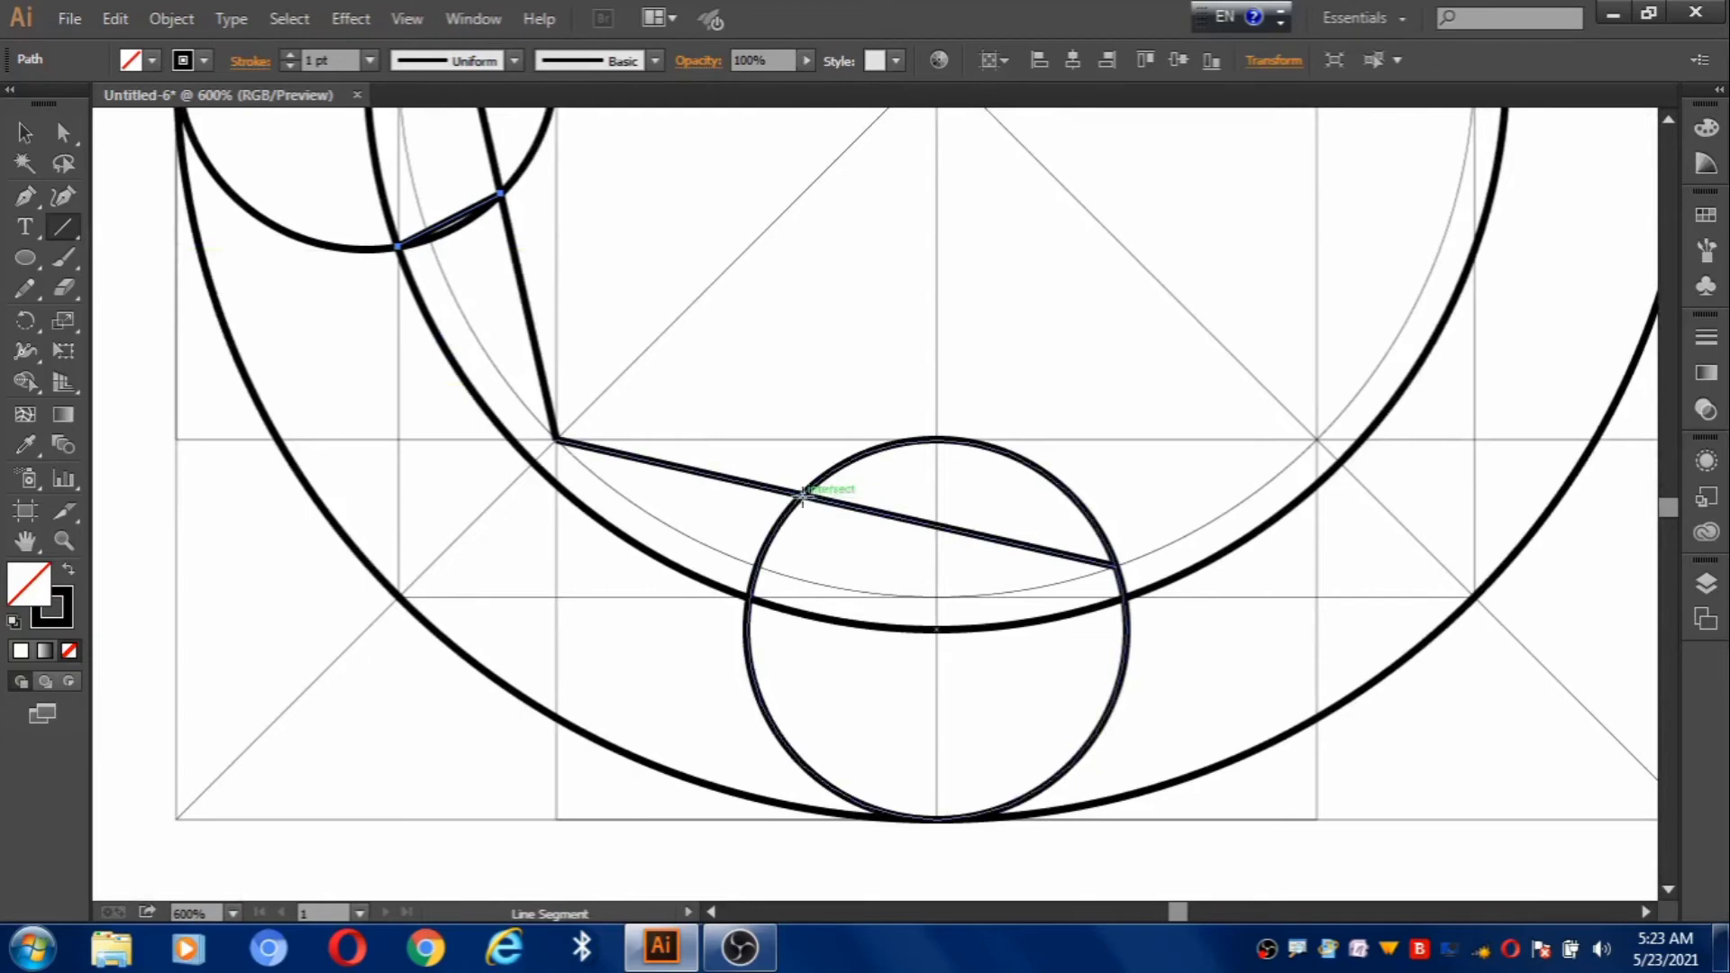
pyautogui.moveTo(801, 494); pyautogui.dragTo(751, 596)
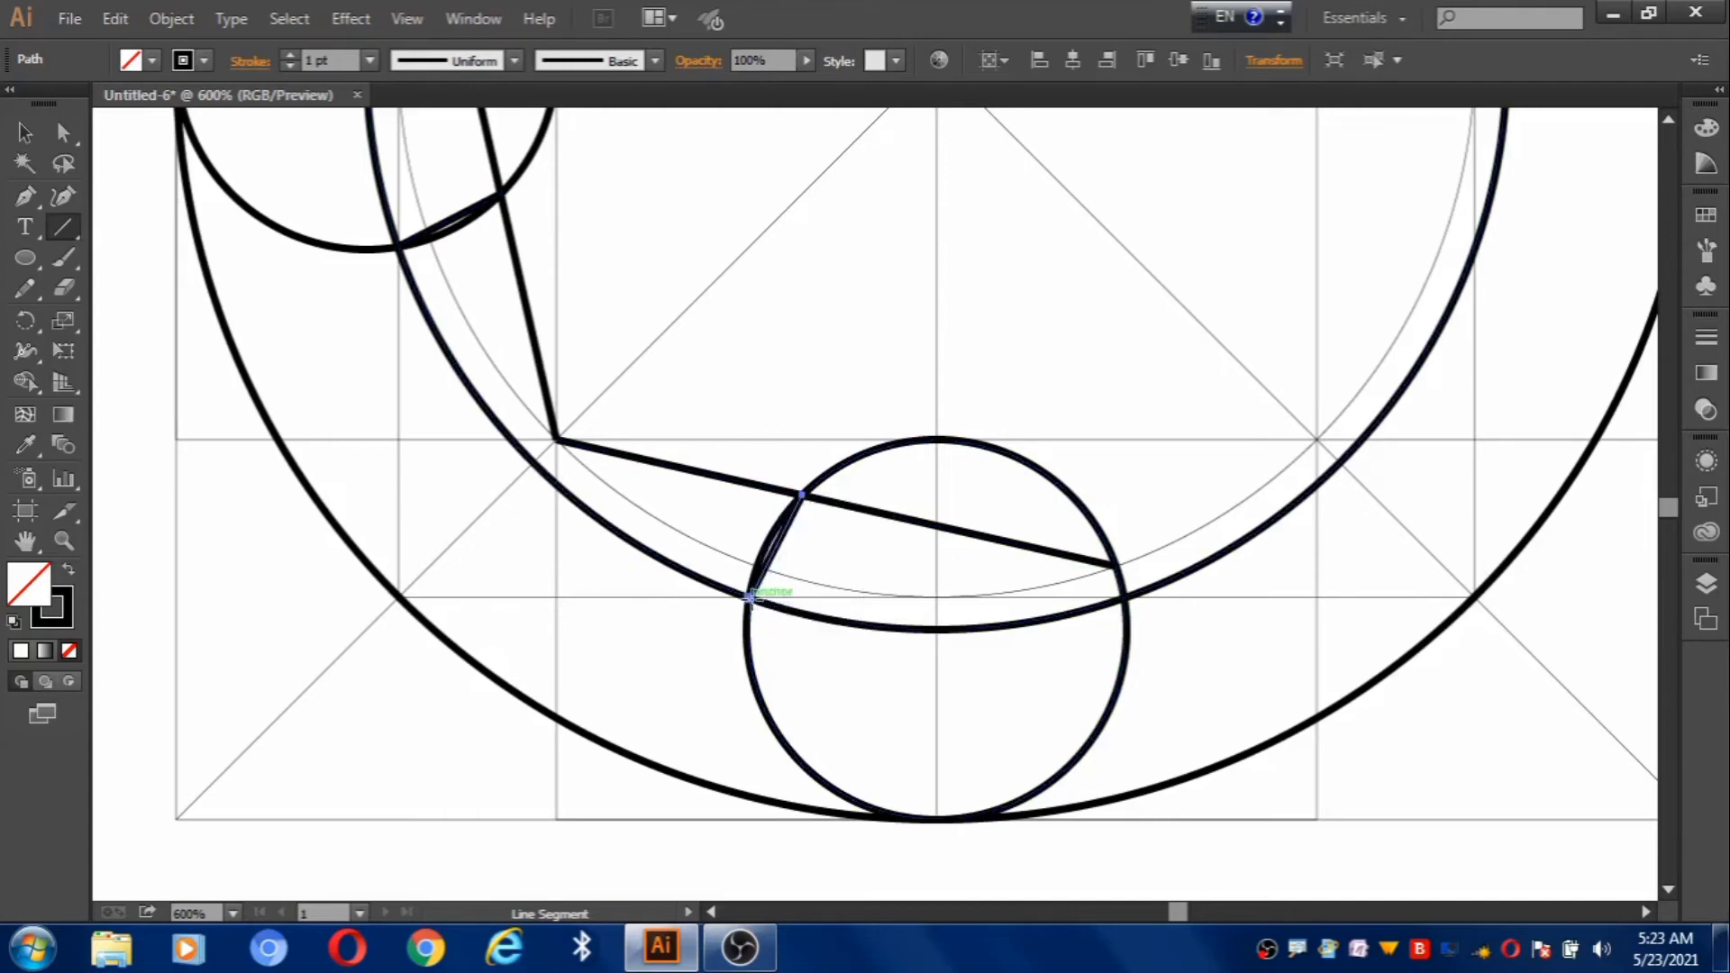
# Select all the drawn shapes and remove the upper and right-hand portions of the two large circles with Shape Builder
pyautogui.press('ctrl')
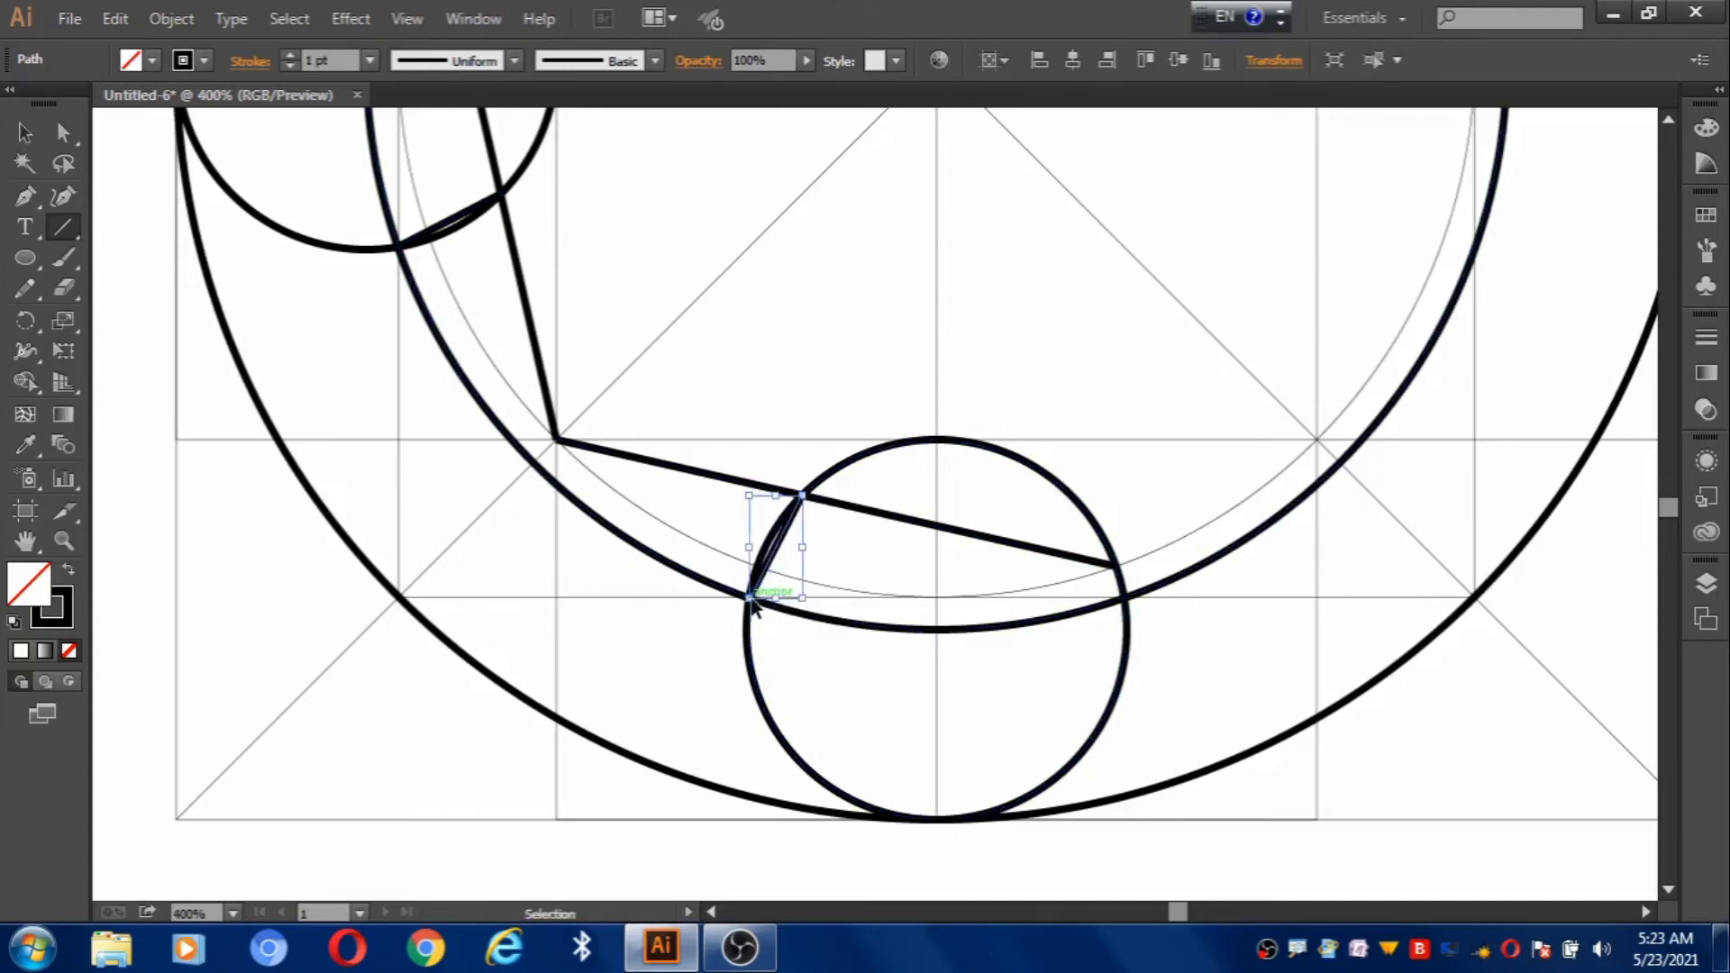
pyautogui.hotkey('ctrl', '-')
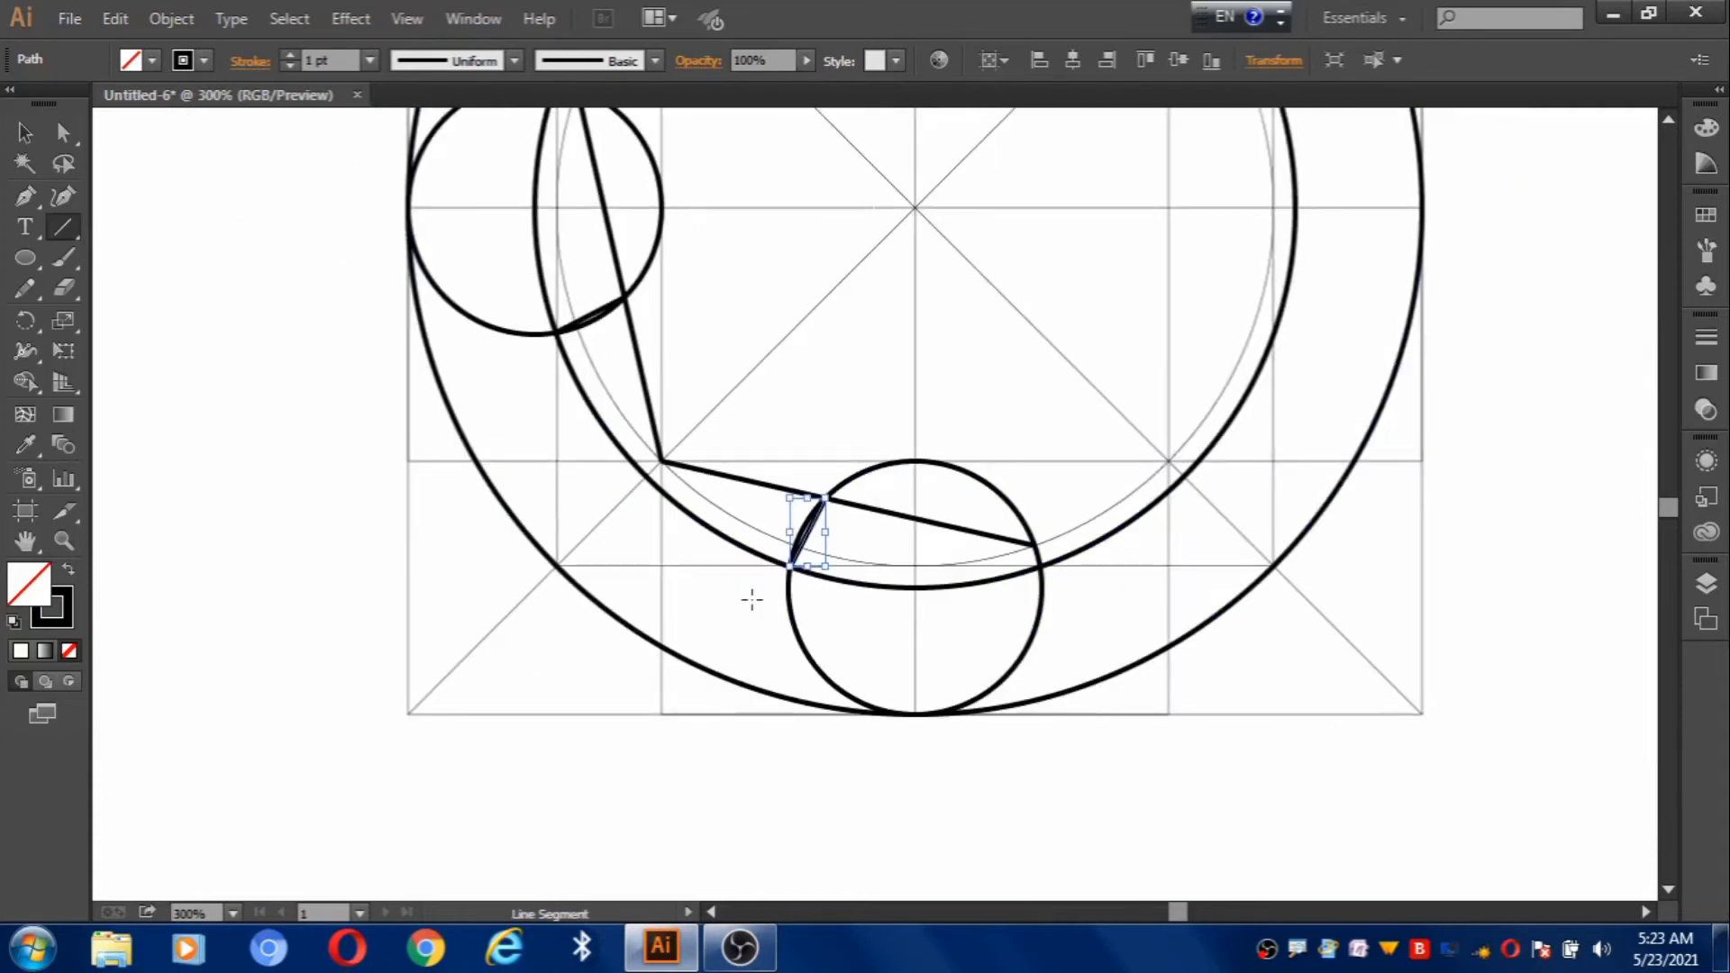
pyautogui.hotkey('ctrl', '-')
pyautogui.press('space')
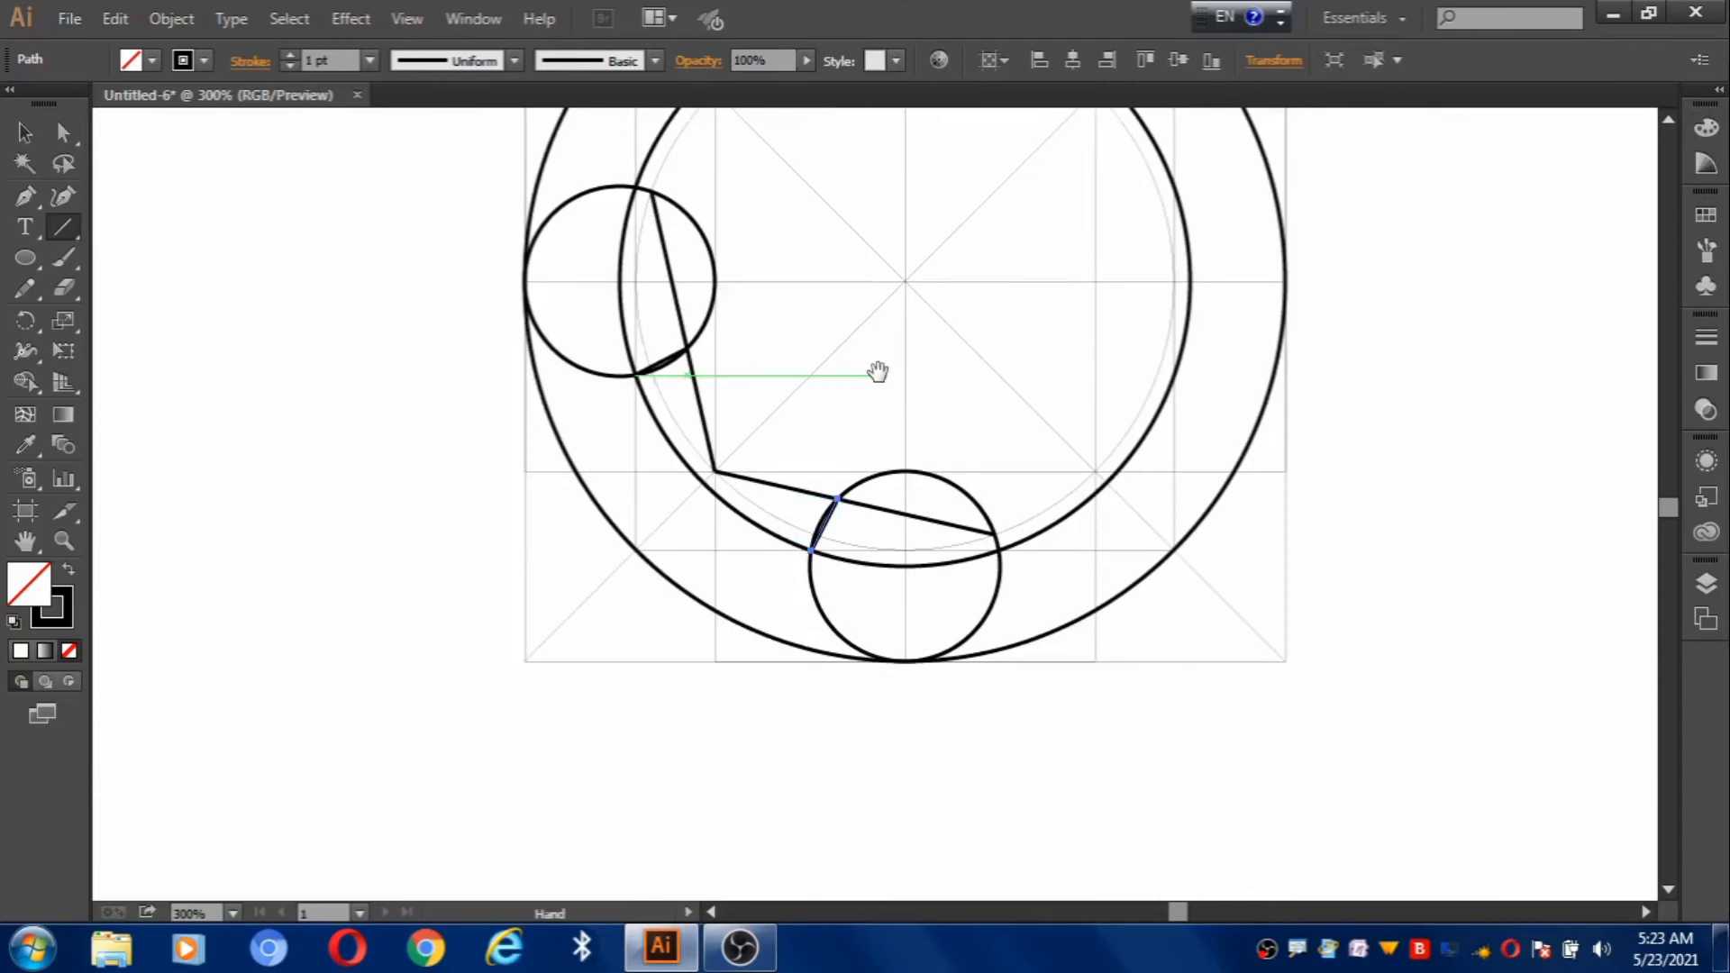
pyautogui.moveTo(878, 371); pyautogui.dragTo(829, 591)
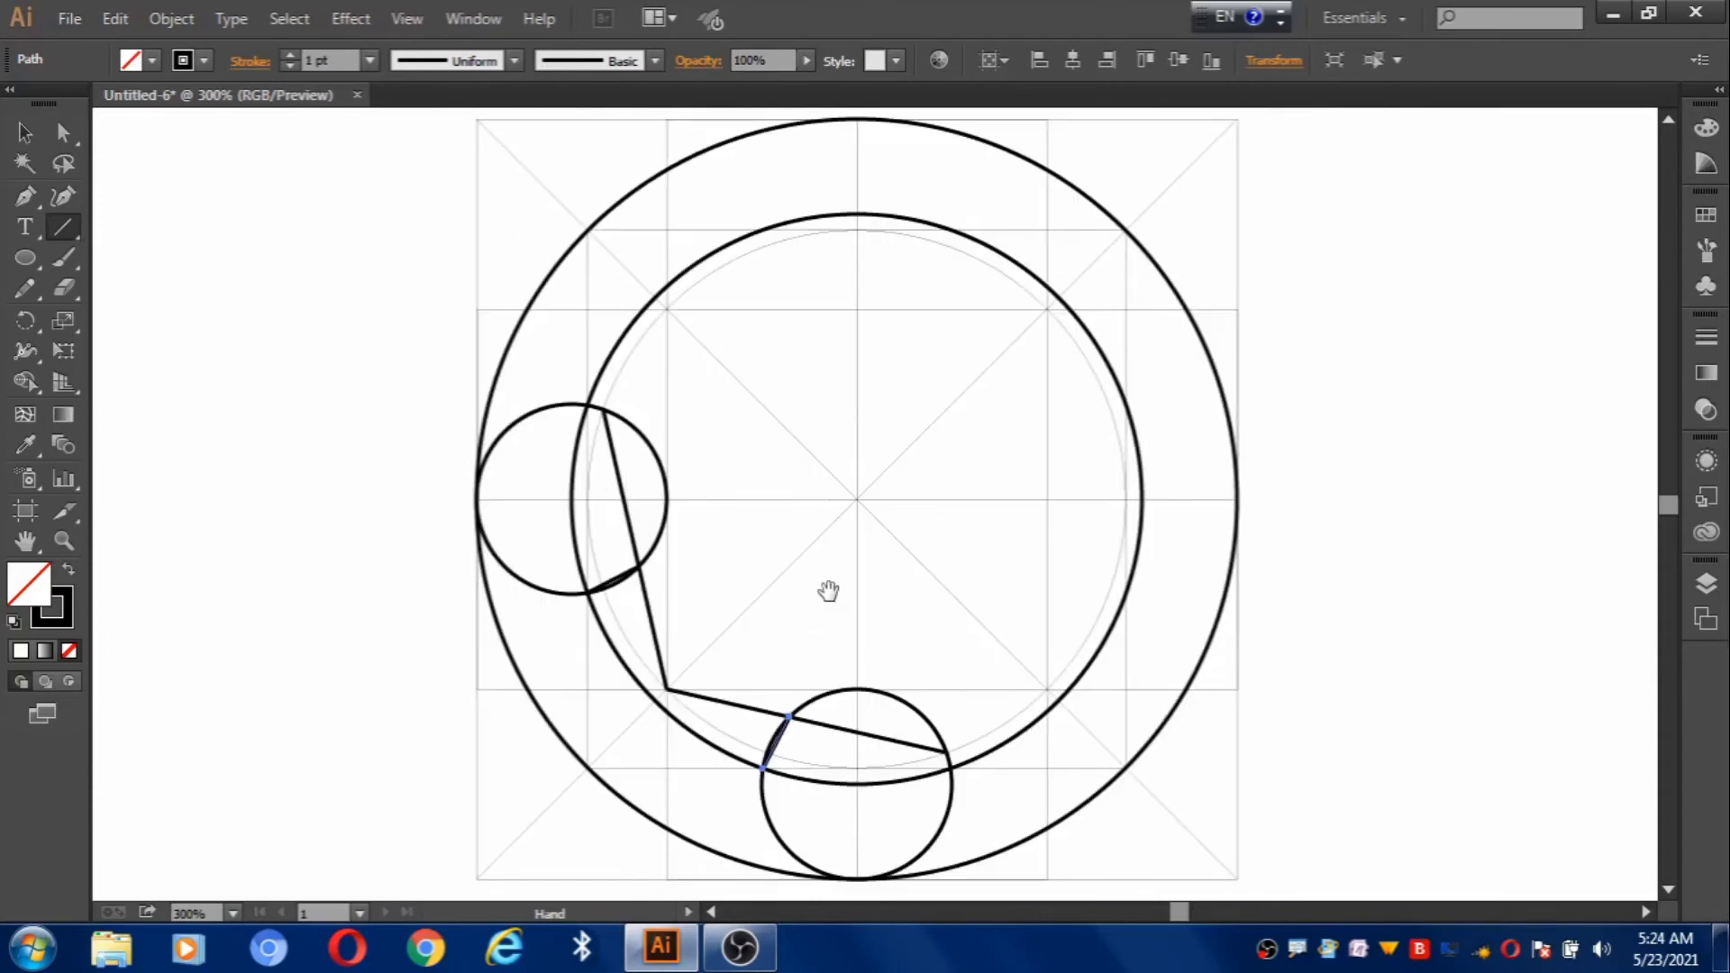
pyautogui.press('v')
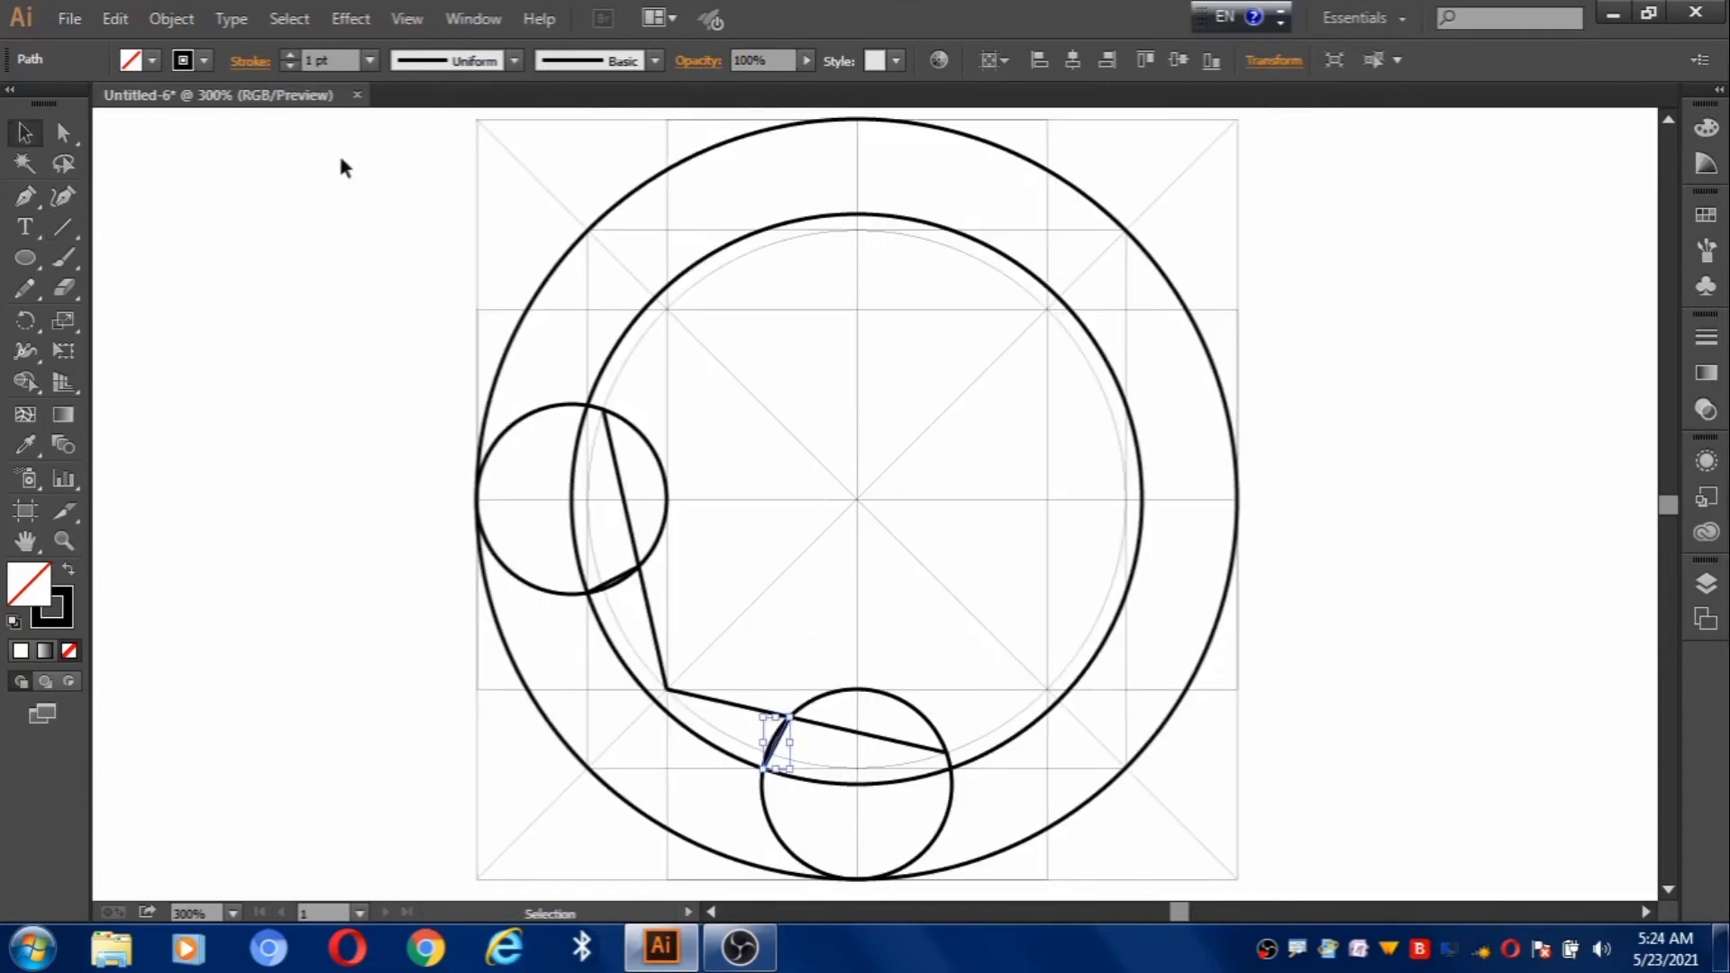
pyautogui.moveTo(341, 158); pyautogui.dragTo(1265, 888)
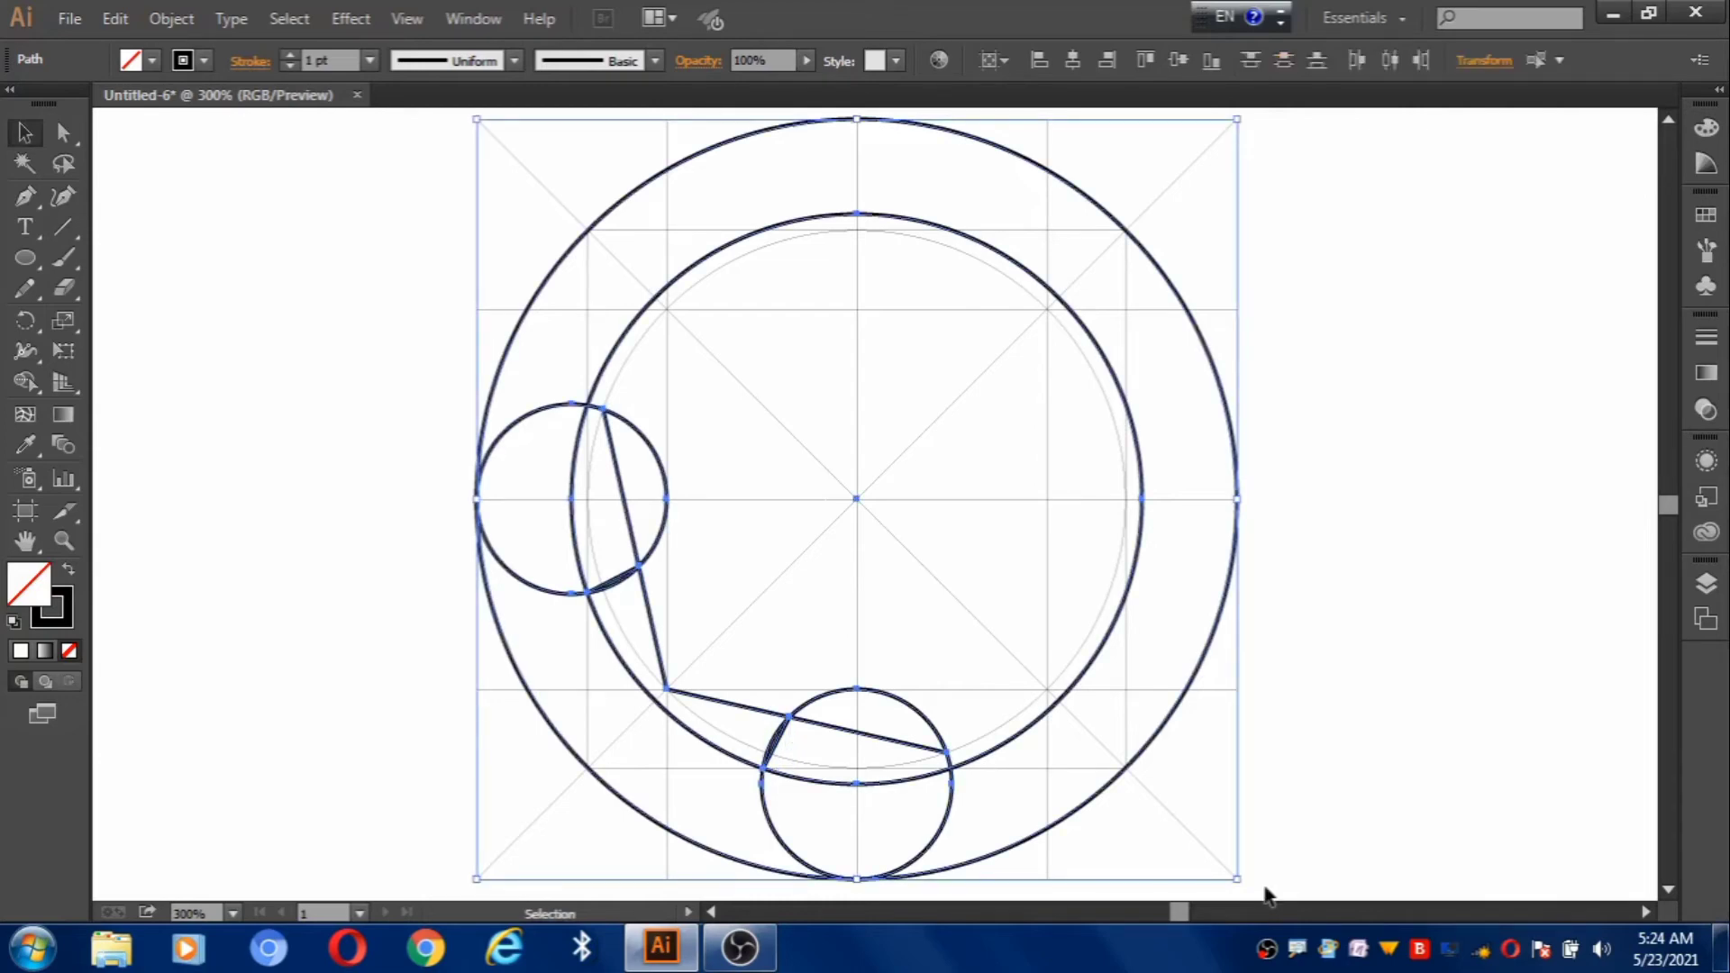
pyautogui.hotkey('shift', 'm')
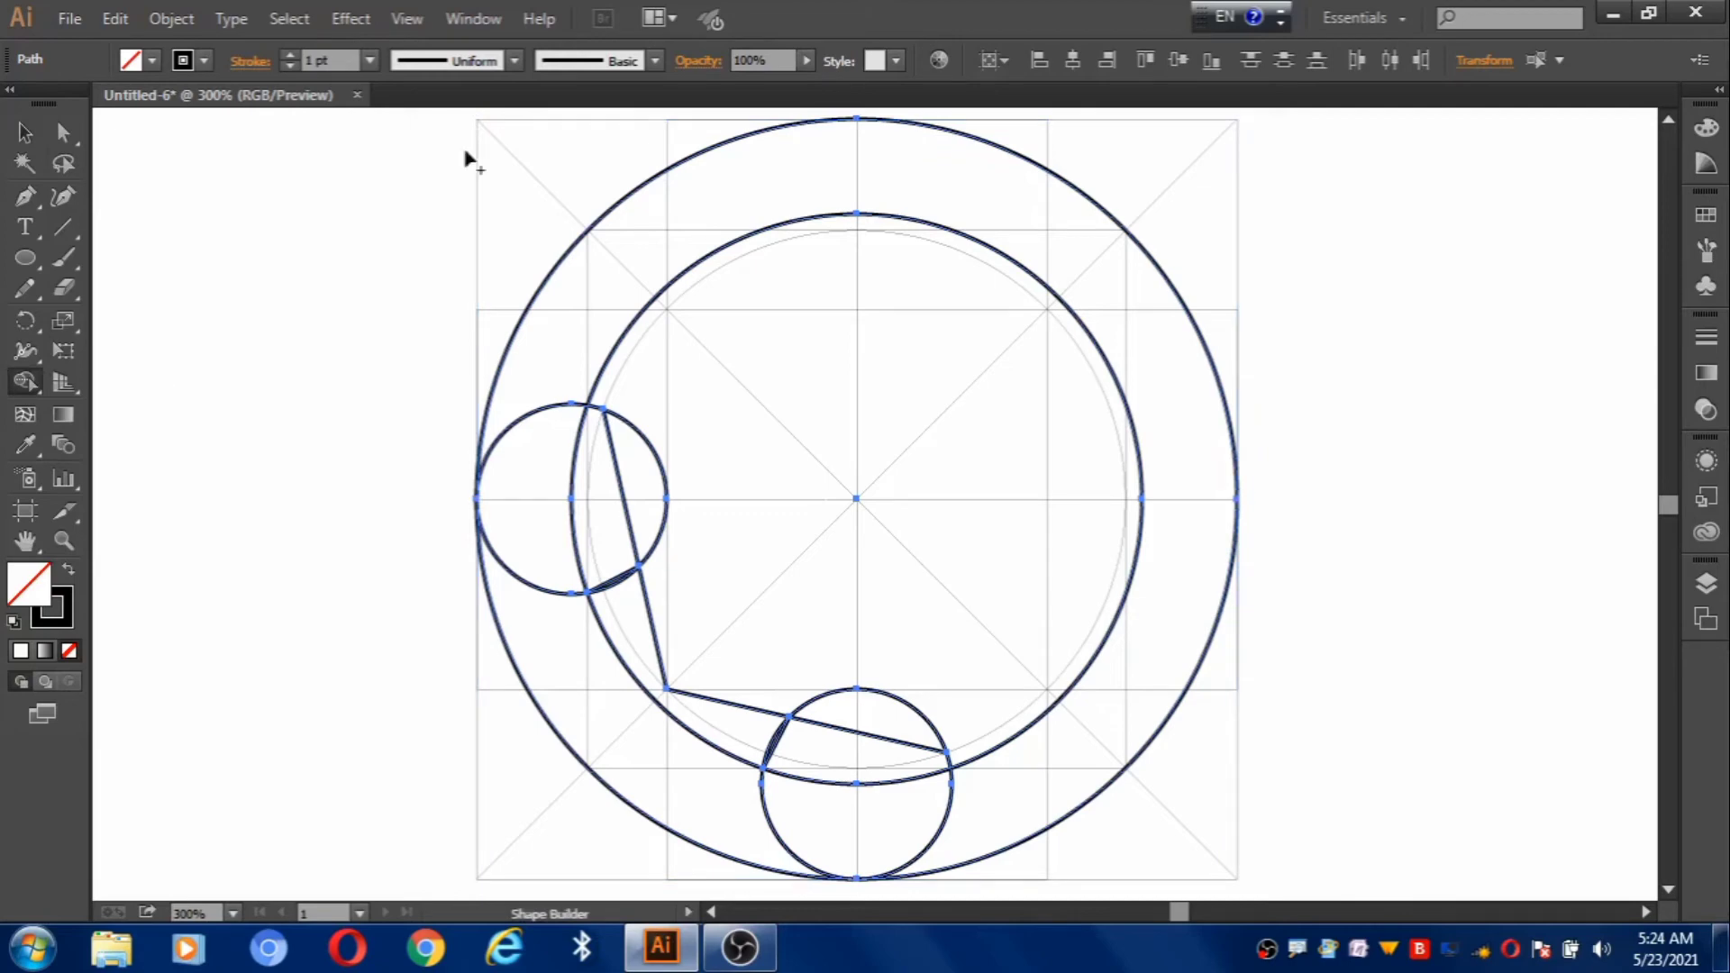
pyautogui.moveTo(466, 153)
pyautogui.mouseDown()
pyautogui.moveTo(1123, 787)
pyautogui.moveTo(1163, 865)
pyautogui.mouseUp()
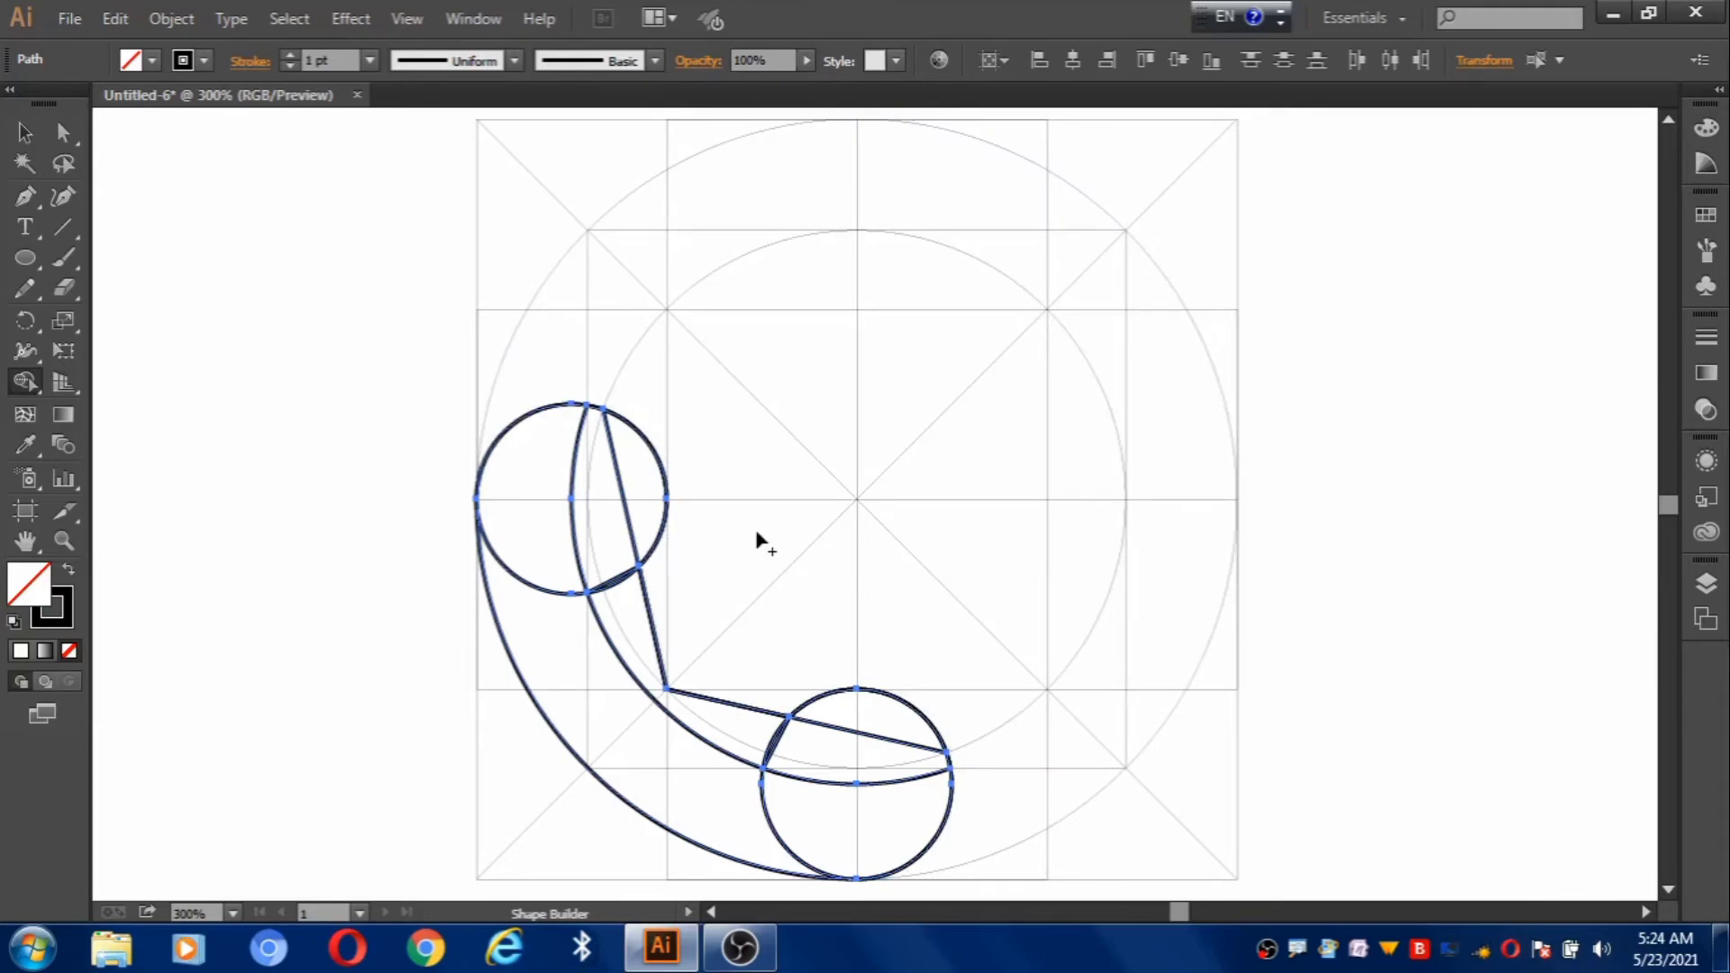
# Remove the inner arcs of both small circles and the line ends meeting at the inner grid square's corner with Shape Builder
pyautogui.moveTo(685, 440); pyautogui.dragTo(645, 476)
pyautogui.keyDown('alt'); pyautogui.click(888, 732); pyautogui.keyUp('alt')
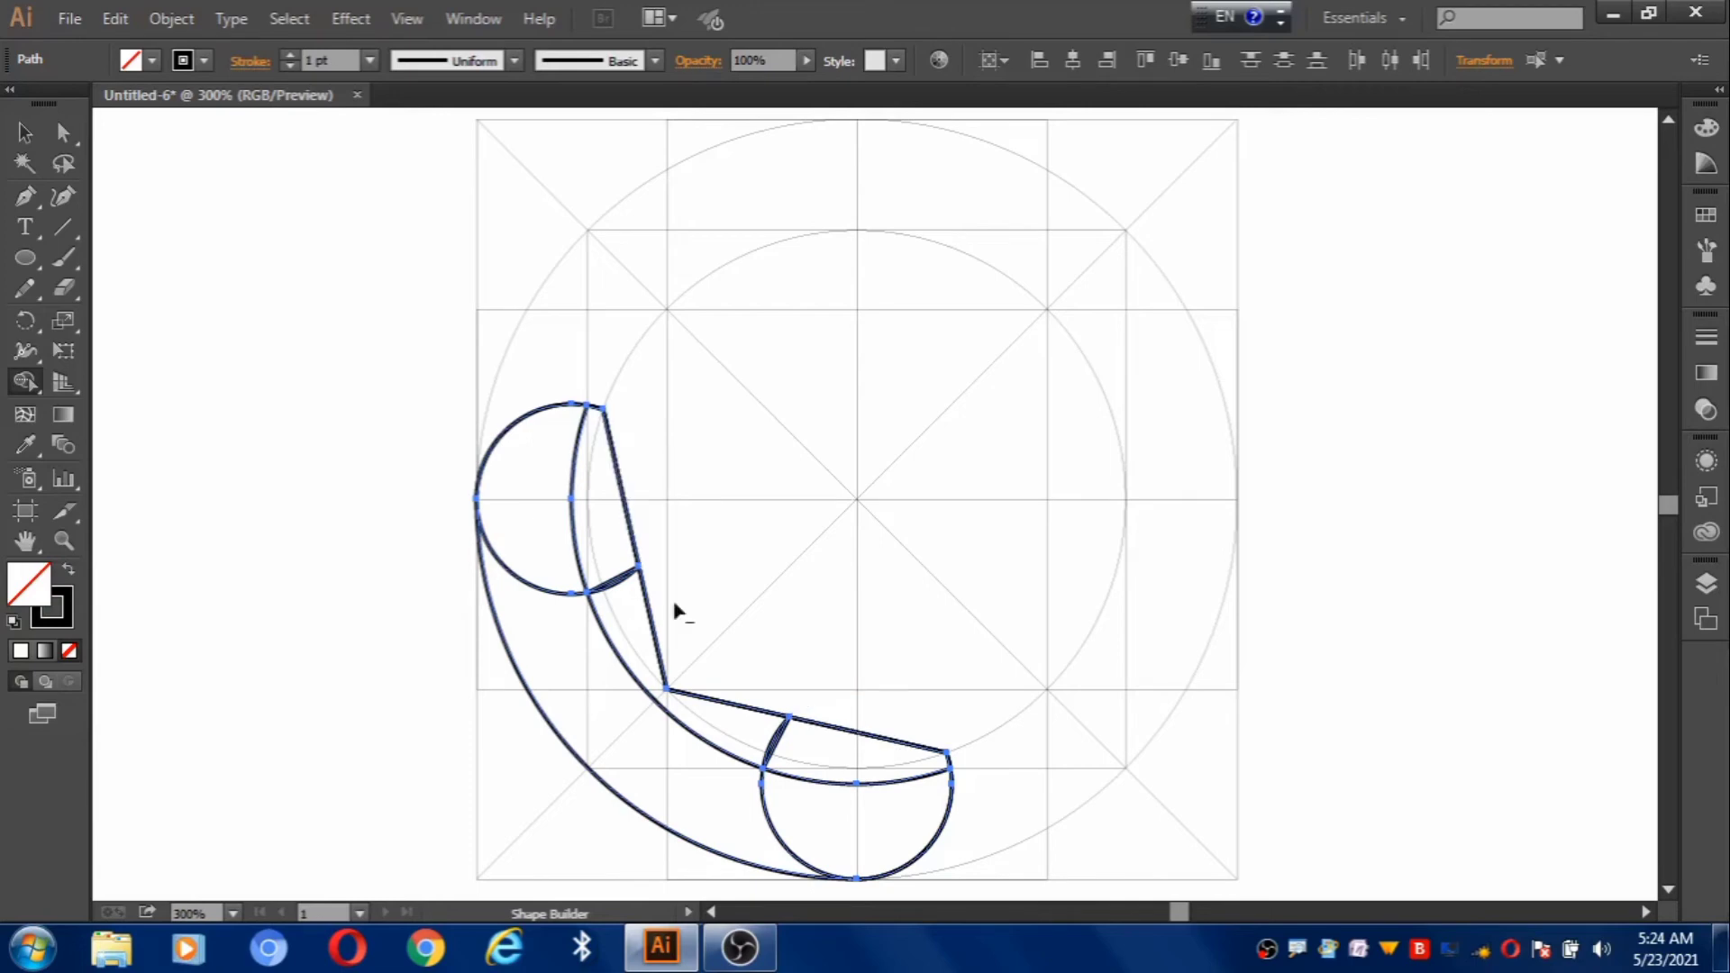
pyautogui.moveTo(676, 611); pyautogui.dragTo(732, 721)
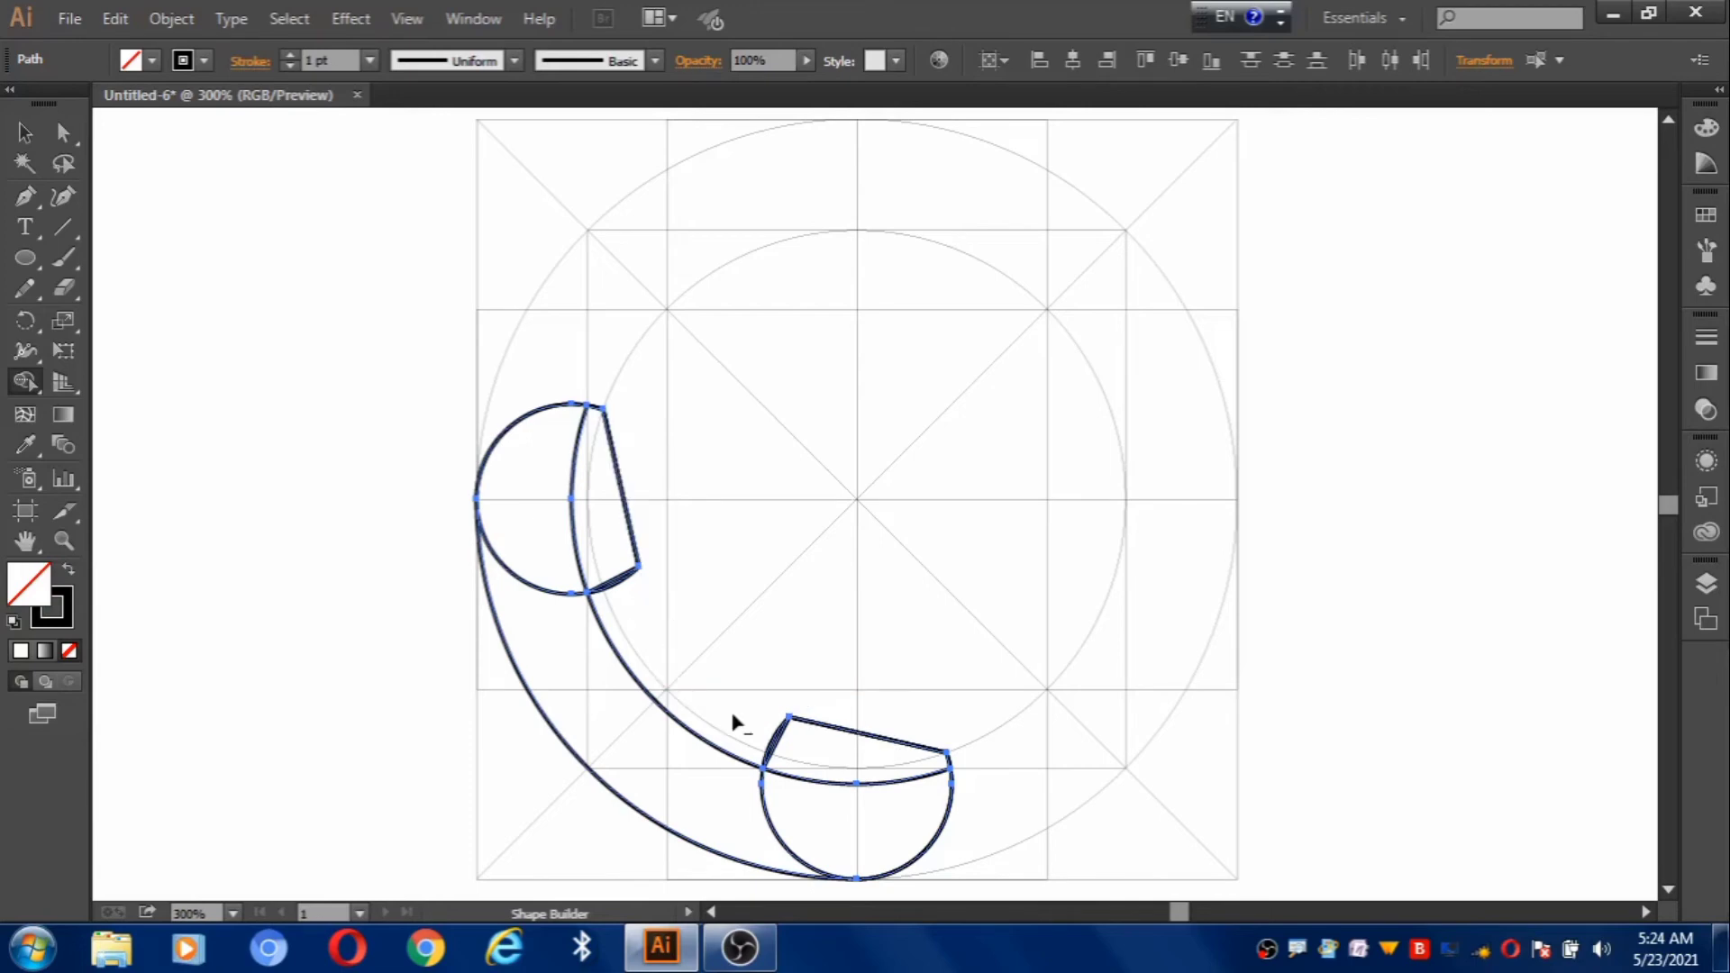
pyautogui.press('v')
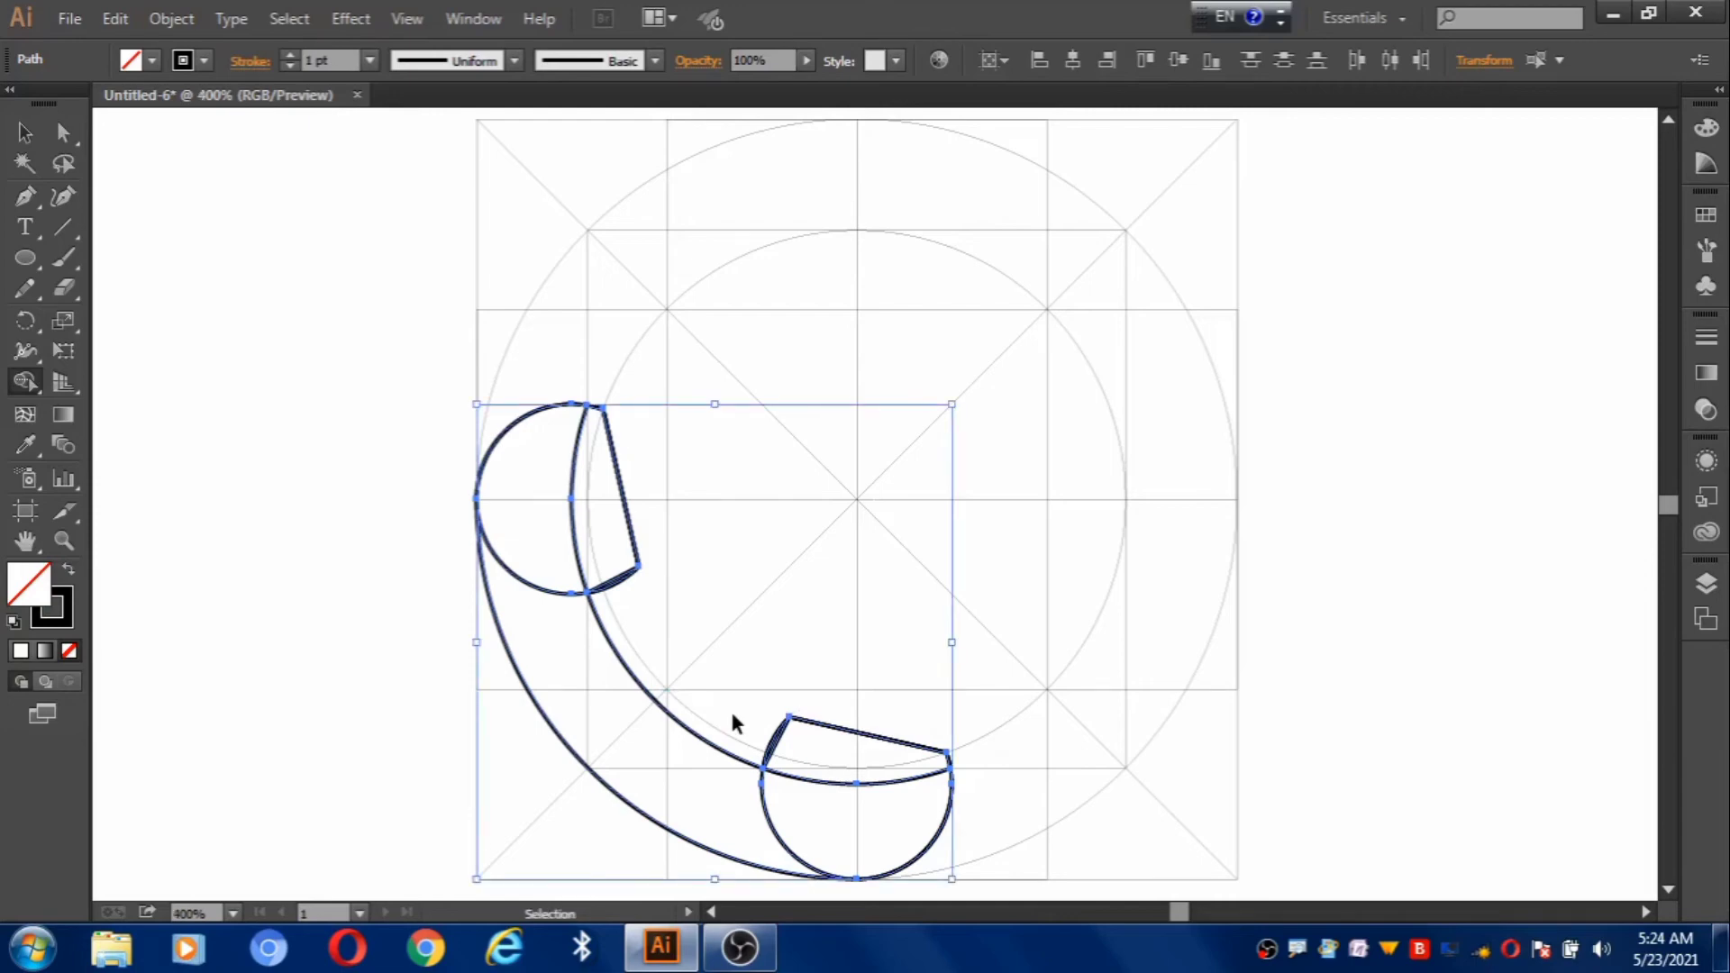
# Remove the thin slivers between the short lines and the circle arcs at both ends of the handset with Shape Builder
pyautogui.hotkey('ctrl', '+')
pyautogui.hotkey('ctrl', '+')
pyautogui.hotkey('shift', 'm')
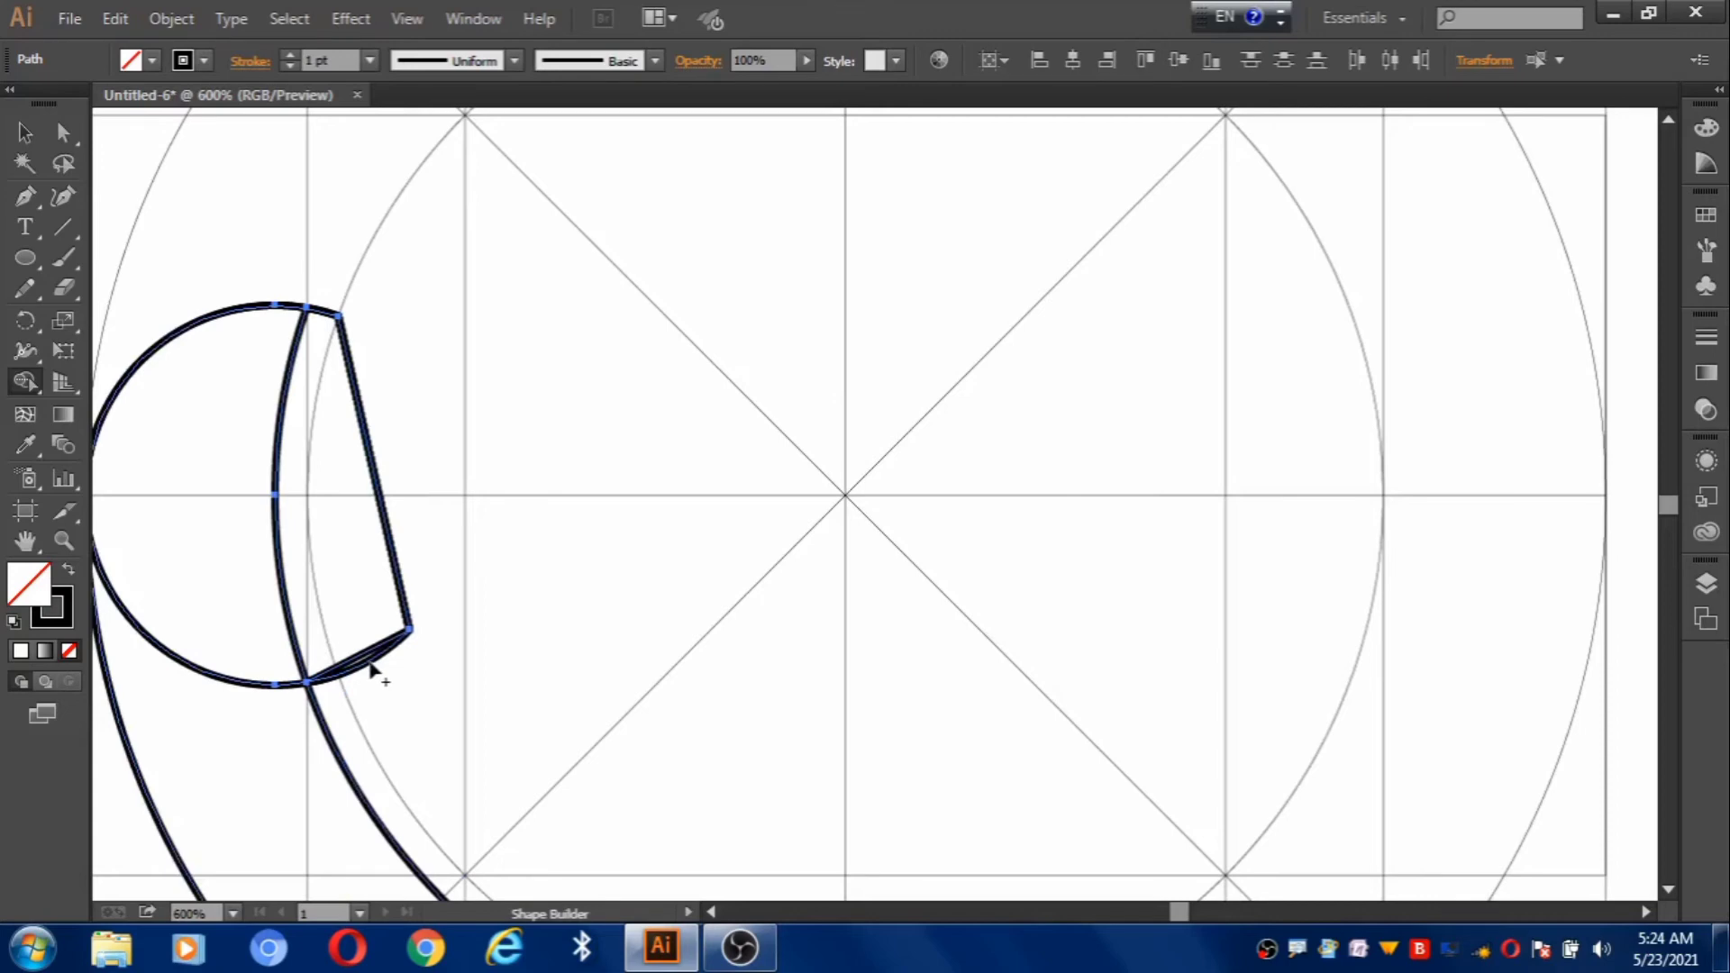
pyautogui.press('alt')
pyautogui.keyDown('alt'); pyautogui.click(370, 668); pyautogui.keyUp('alt')
pyautogui.moveTo(677, 784); pyautogui.dragTo(718, 491)
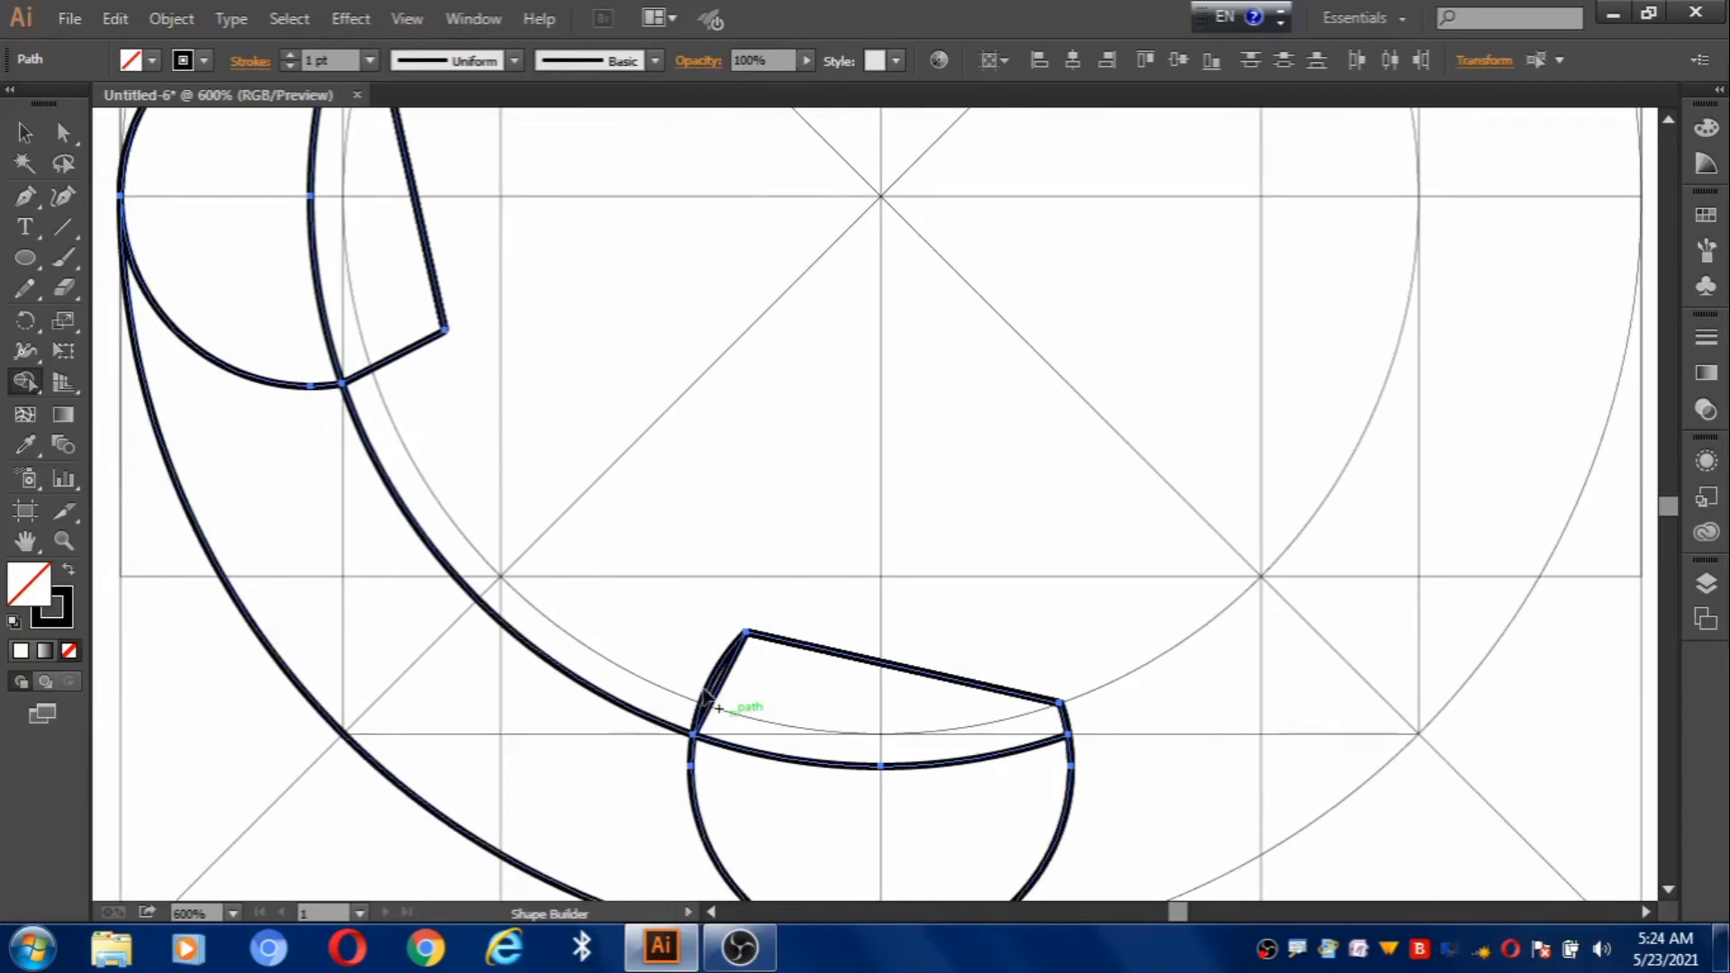
pyautogui.press('alt')
pyautogui.keyDown('alt'); pyautogui.click(712, 690); pyautogui.keyUp('alt')
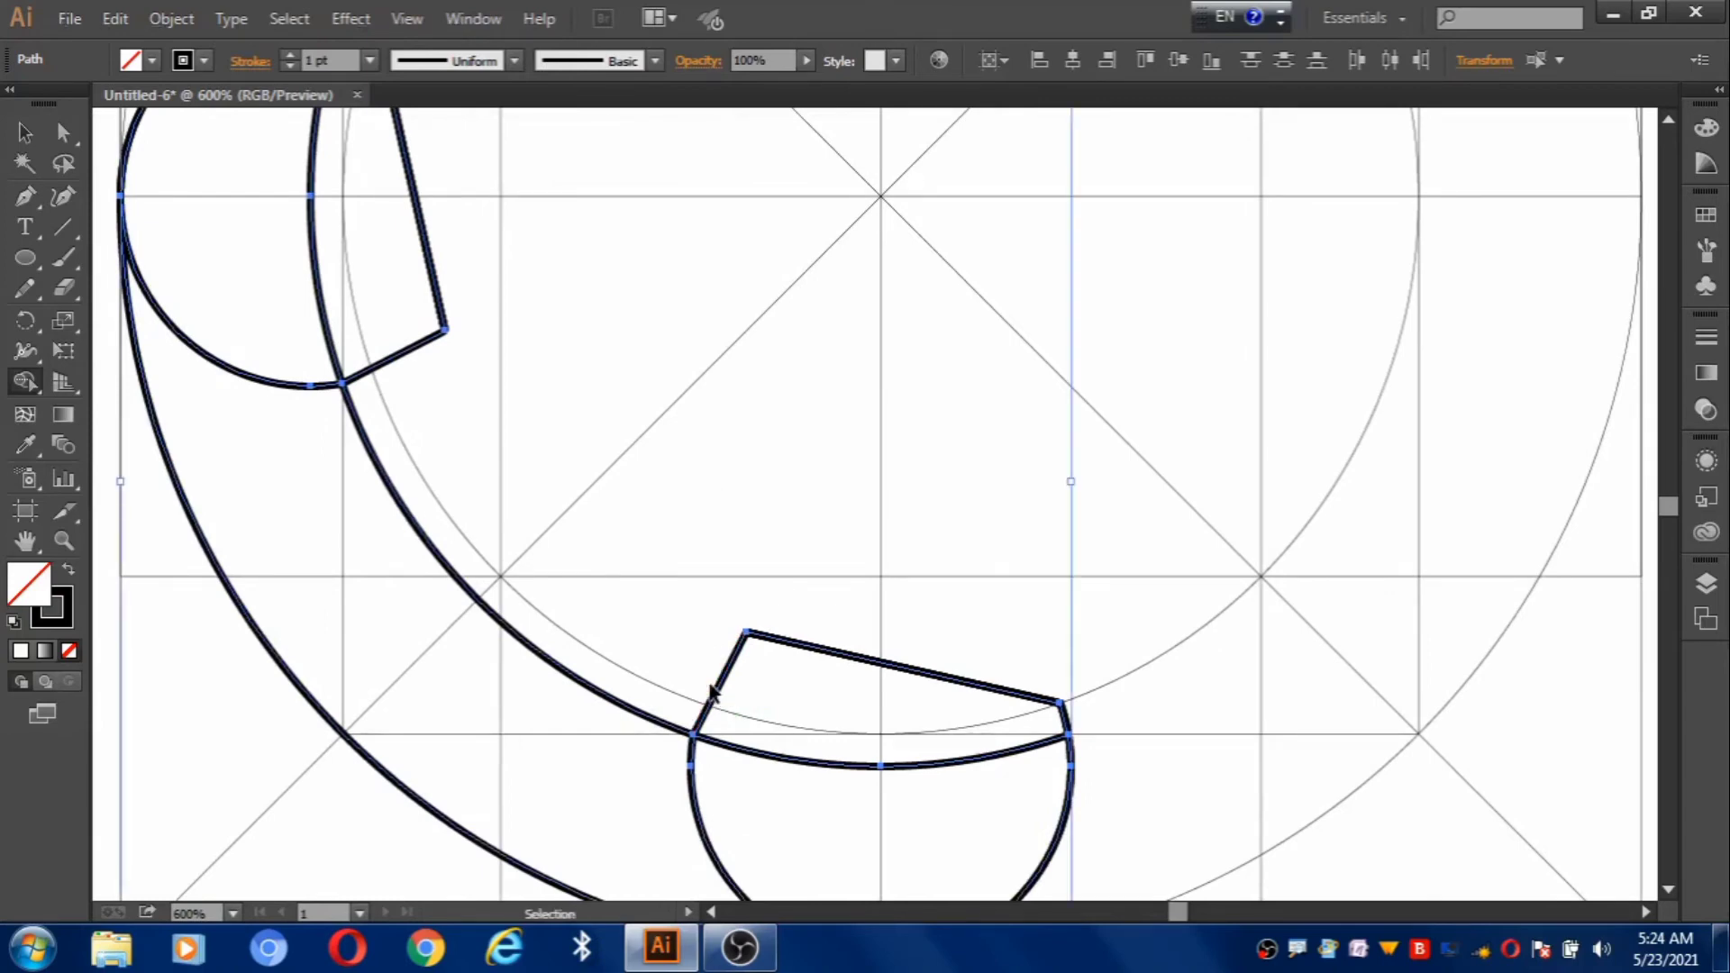
# Merge the two earpiece ends and the curved handle into one handset shape with Shape Builder
pyautogui.hotkey('ctrl', '-')
pyautogui.hotkey('ctrl', '-')
pyautogui.hotkey('ctrl', '-')
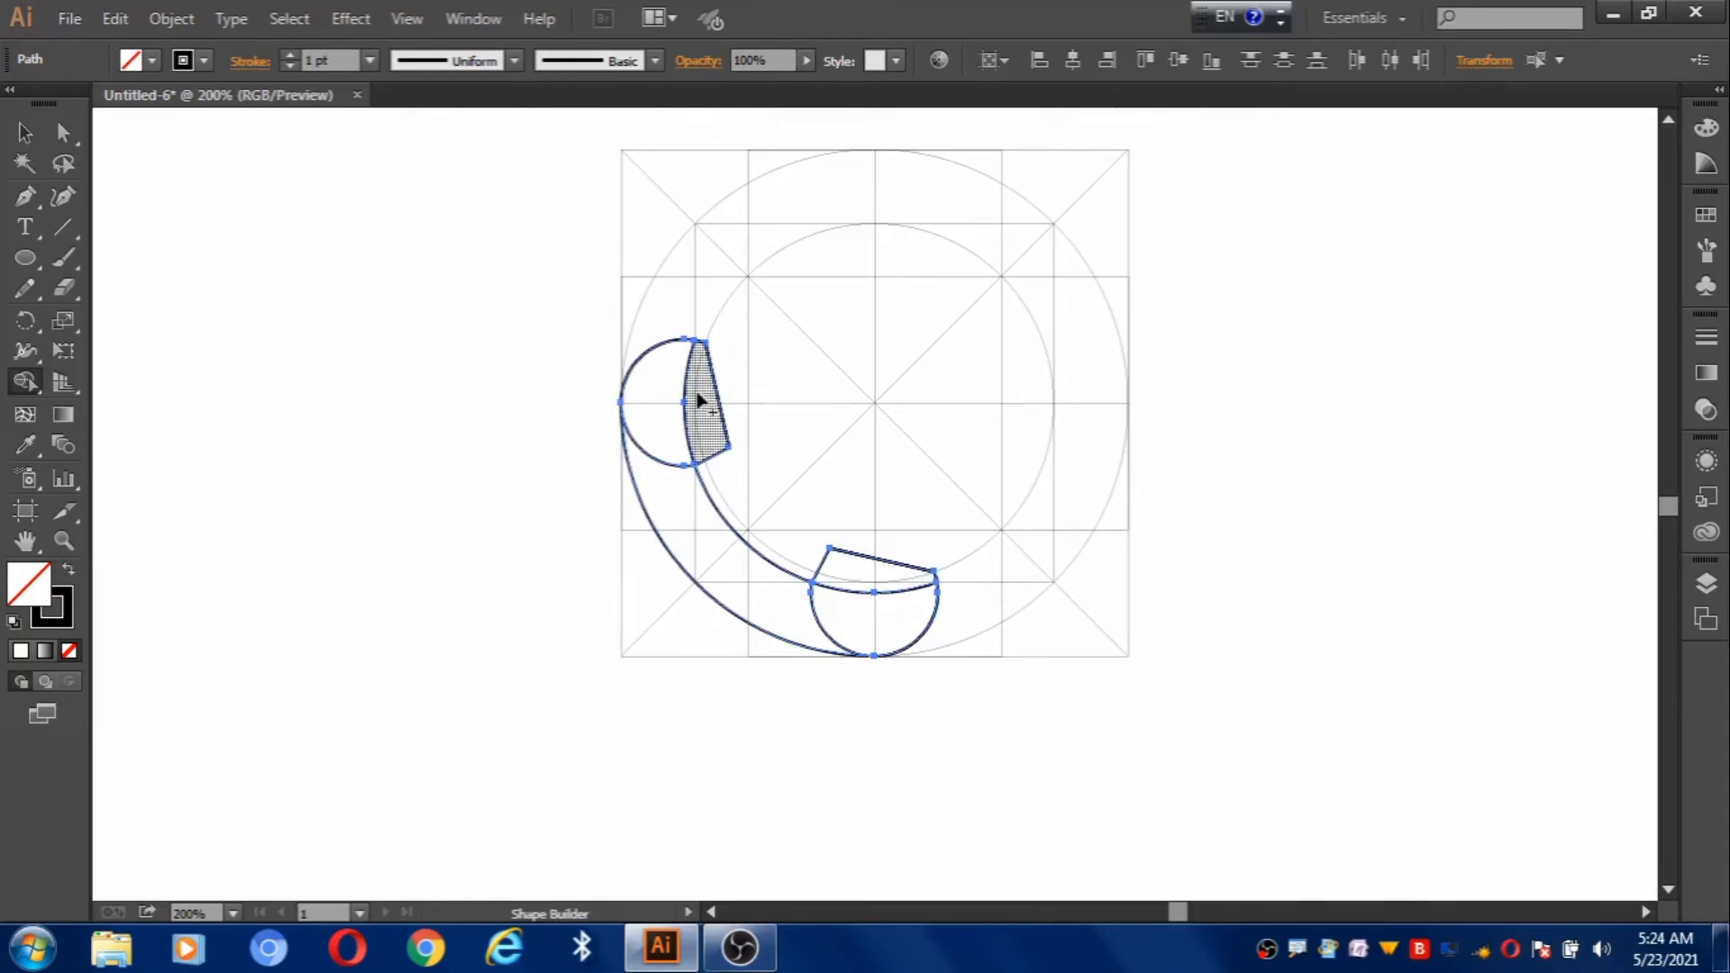
pyautogui.moveTo(699, 401); pyautogui.dragTo(668, 496)
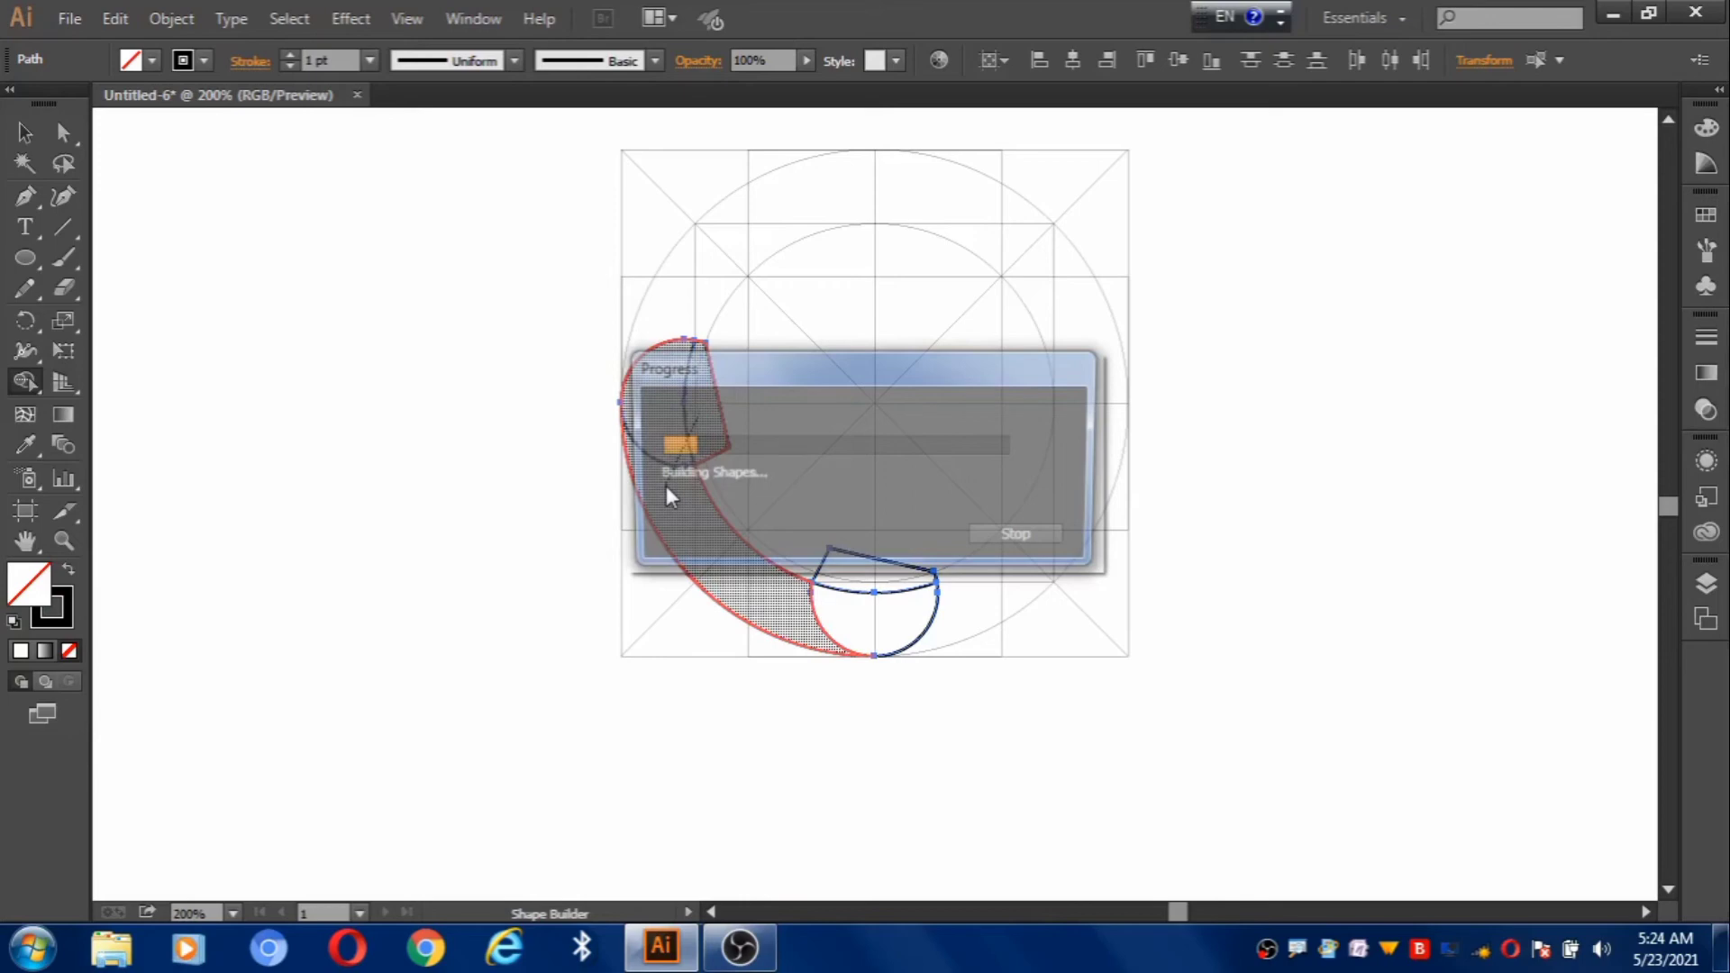
pyautogui.moveTo(854, 581); pyautogui.dragTo(808, 638)
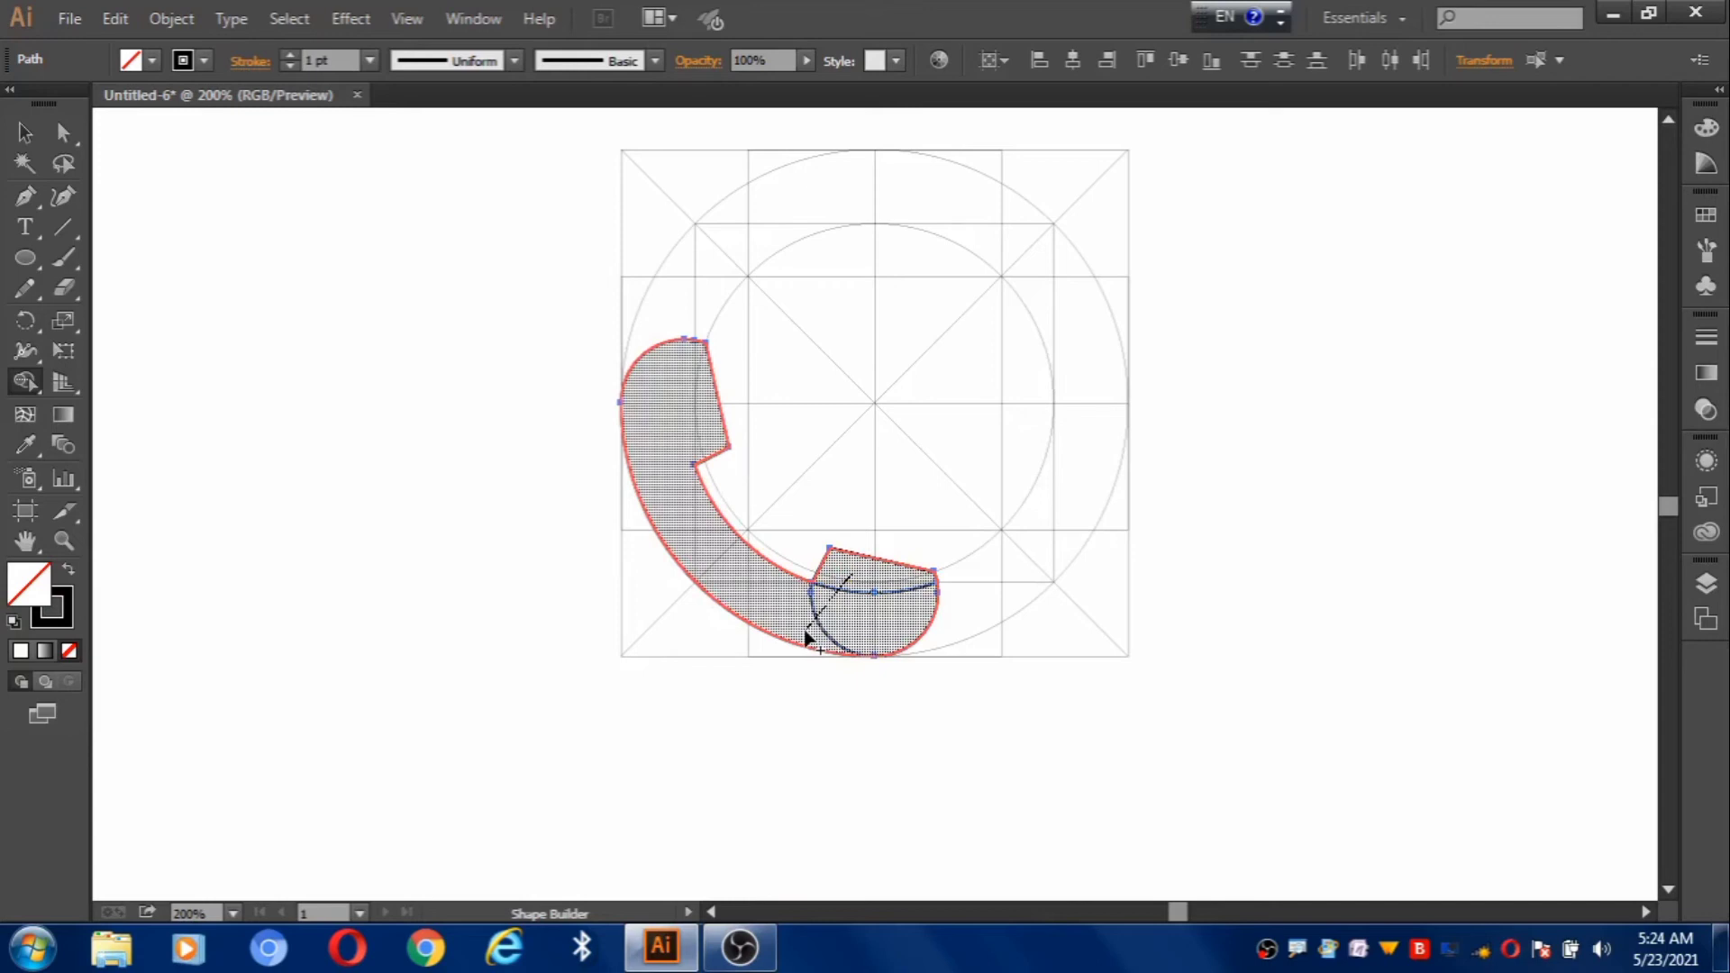
pyautogui.moveTo(809, 638); pyautogui.dragTo(808, 639)
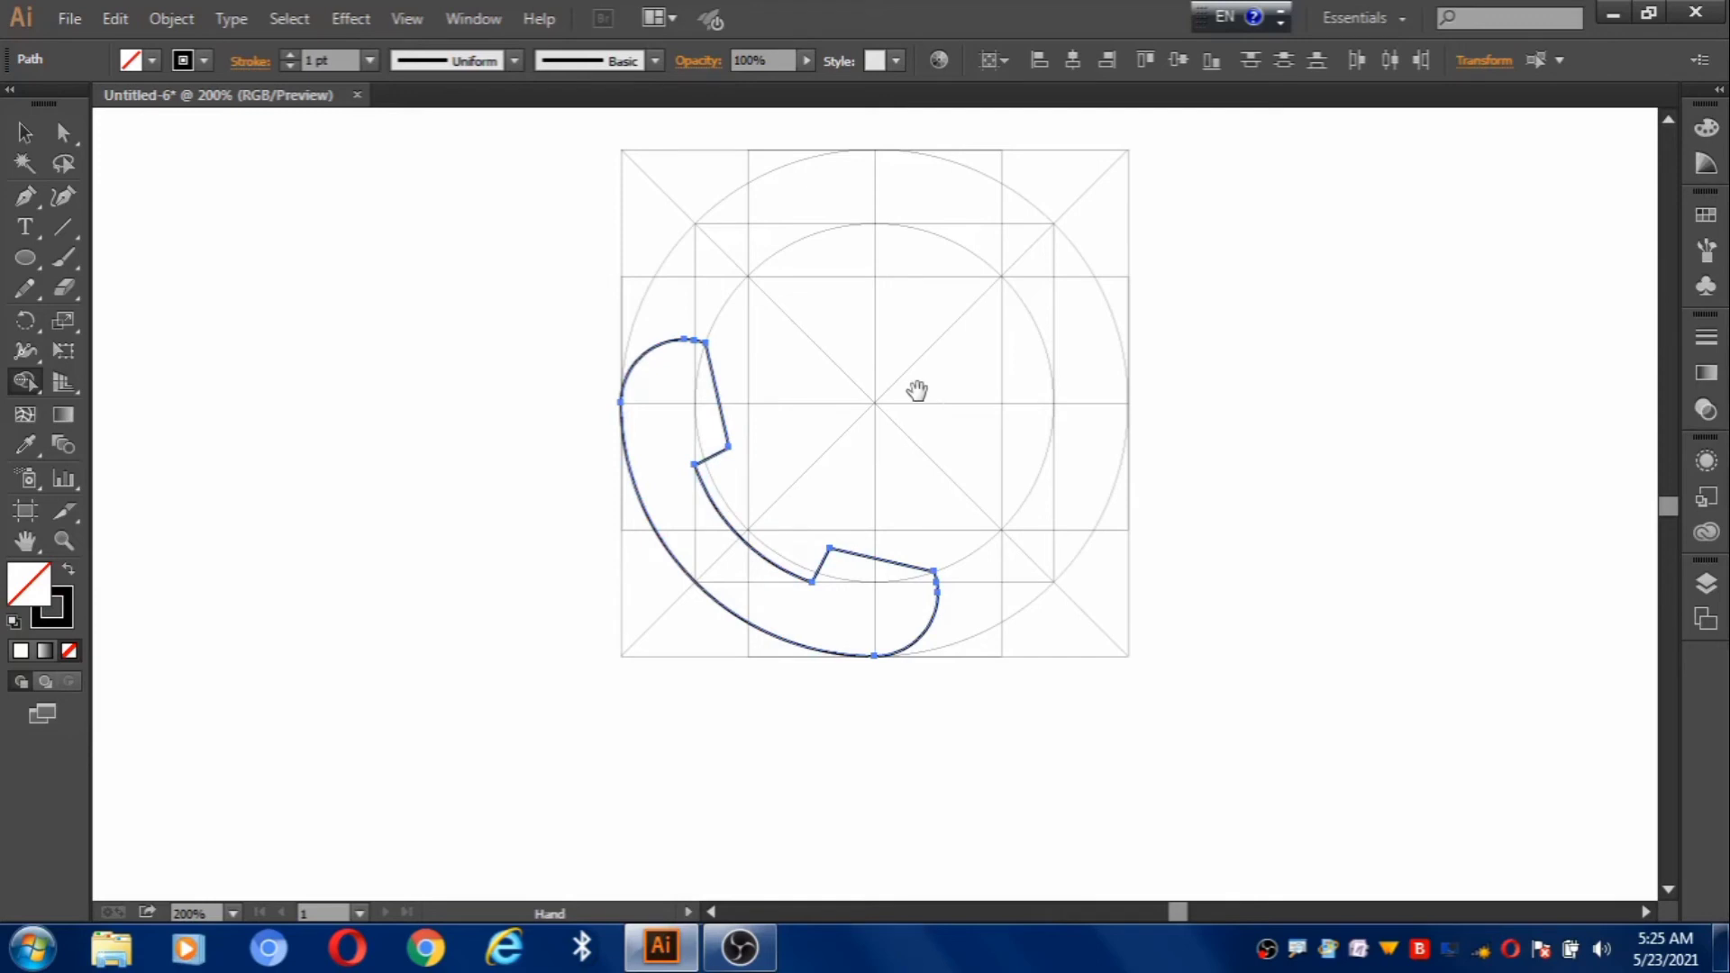
pyautogui.moveTo(917, 390); pyautogui.dragTo(912, 474)
# Fill the handset with a dark green swatch and set its stroke to none
pyautogui.press('v')
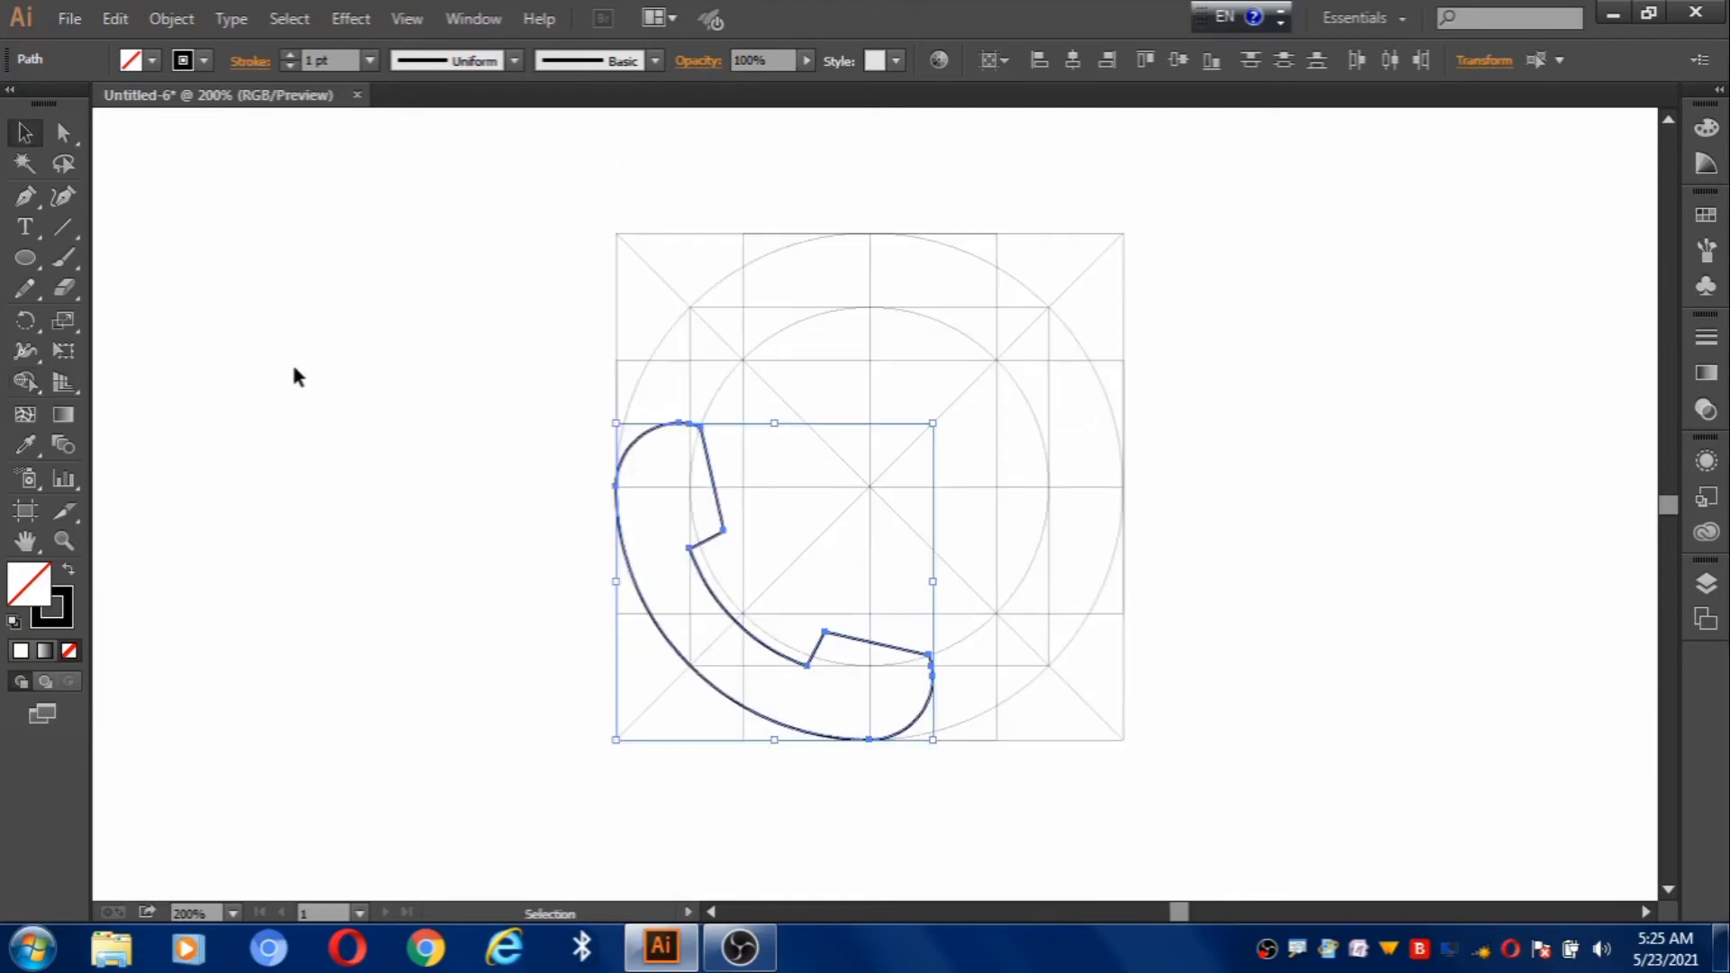
pyautogui.click(153, 60)
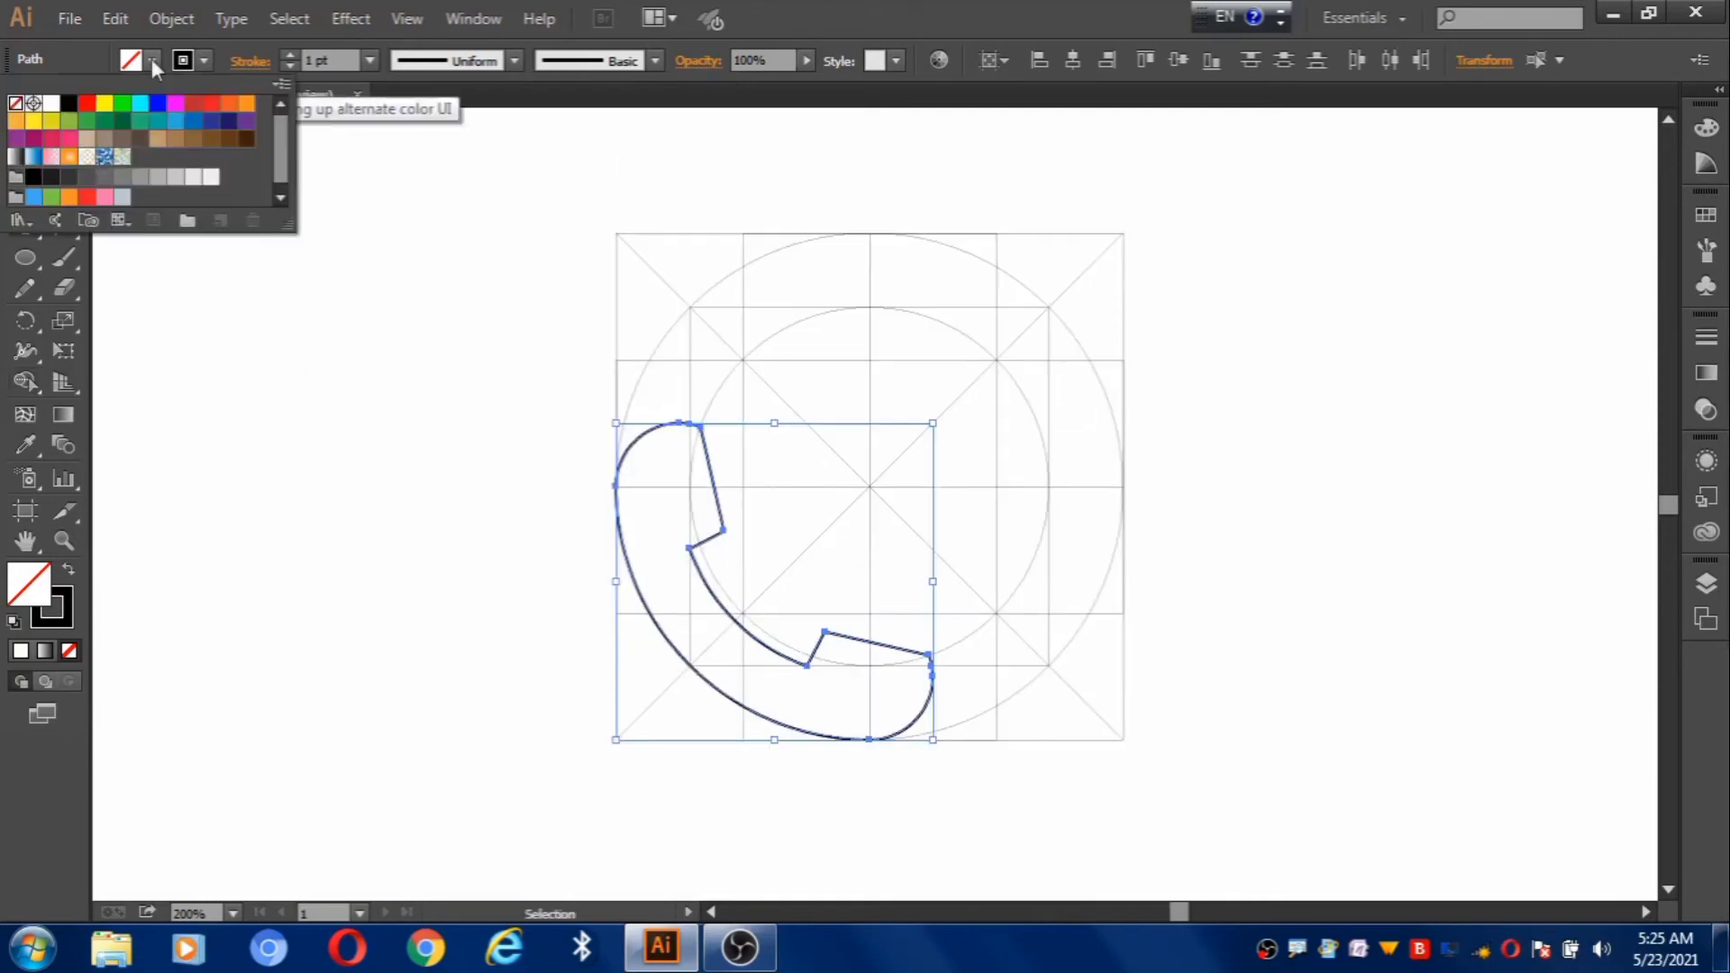
pyautogui.click(104, 123)
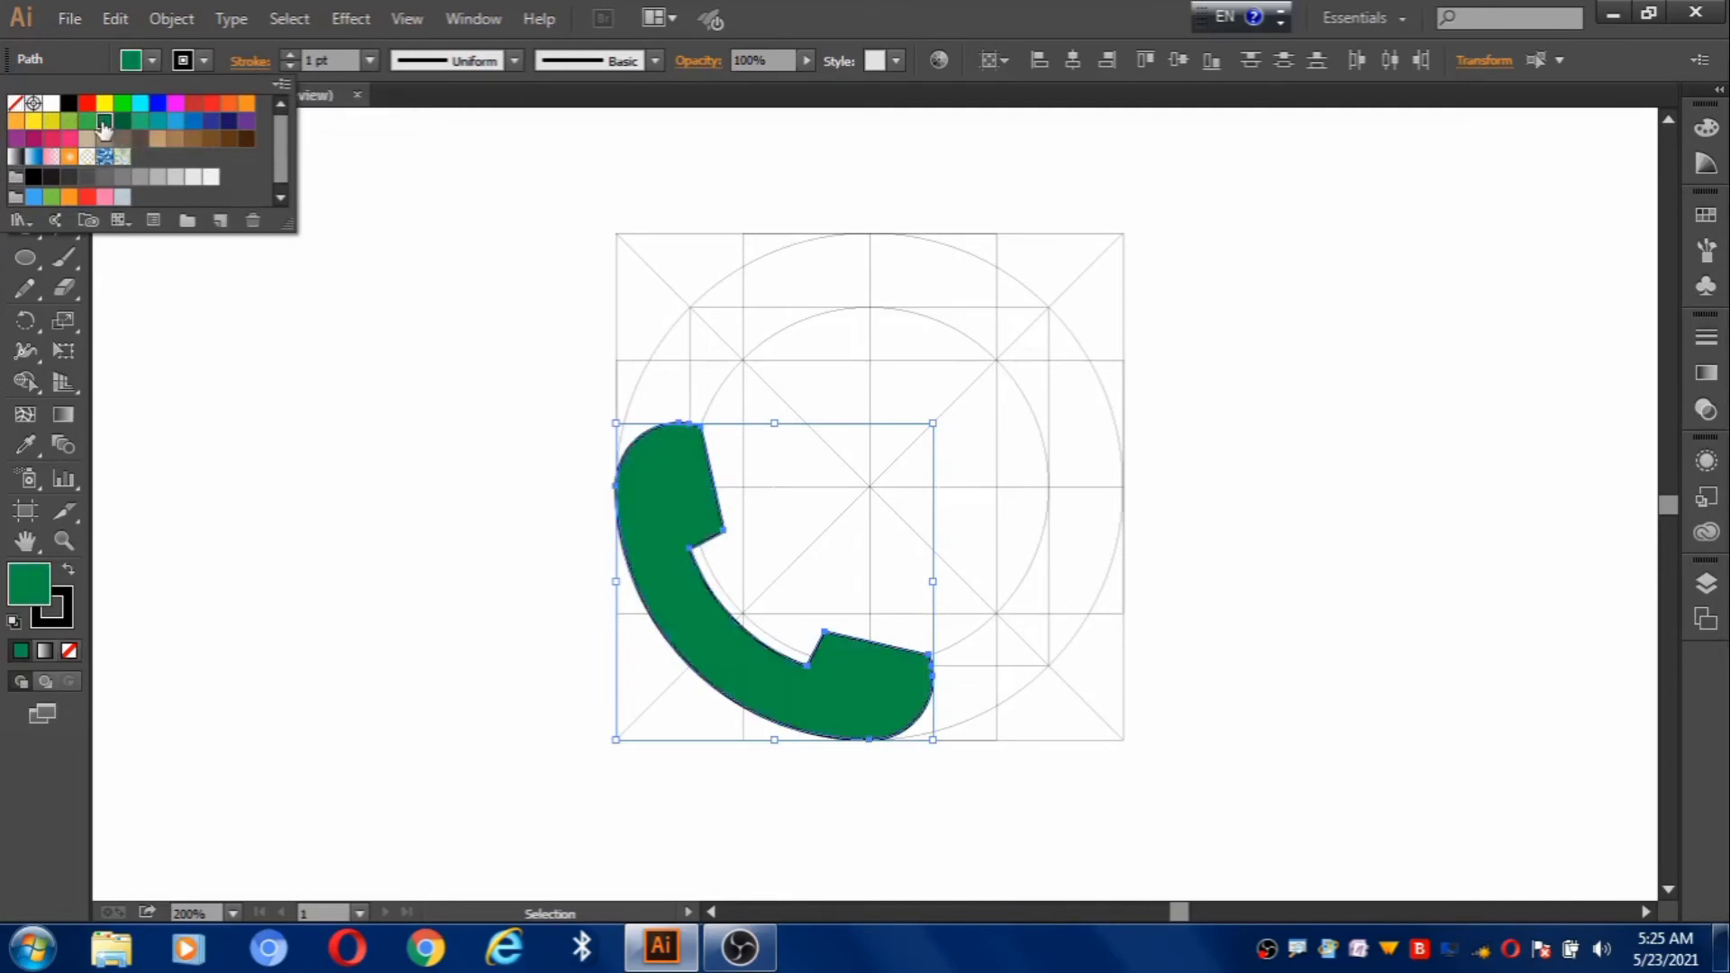
pyautogui.click(206, 62)
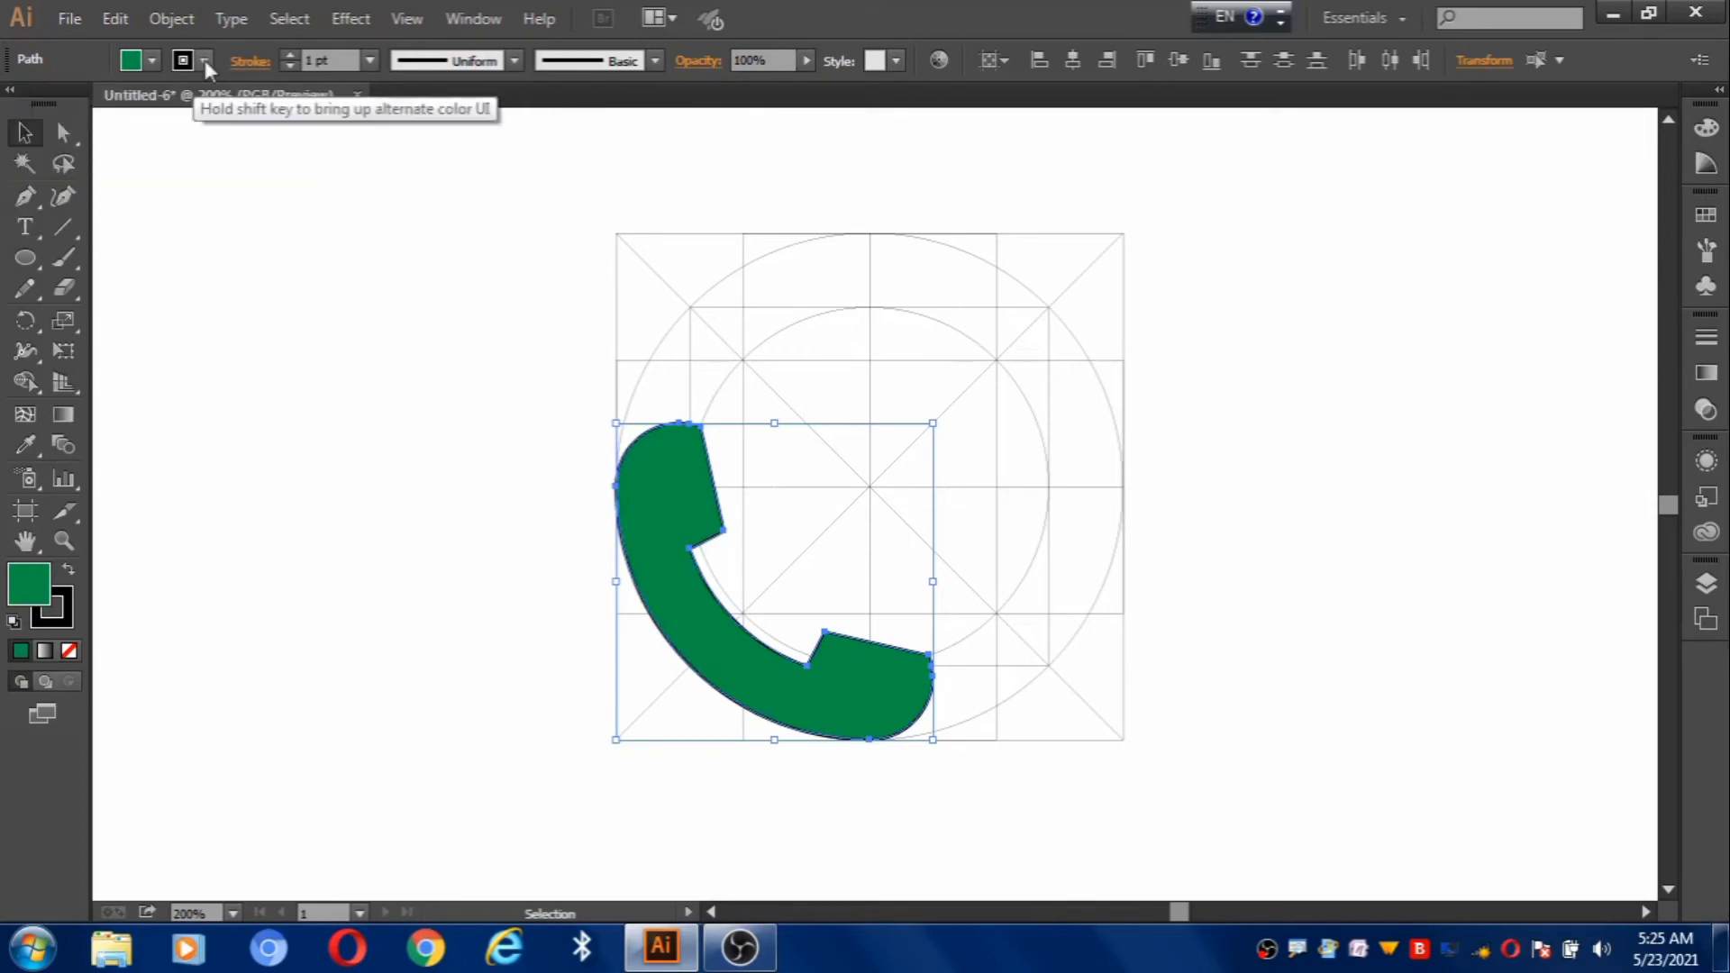
pyautogui.click(205, 62)
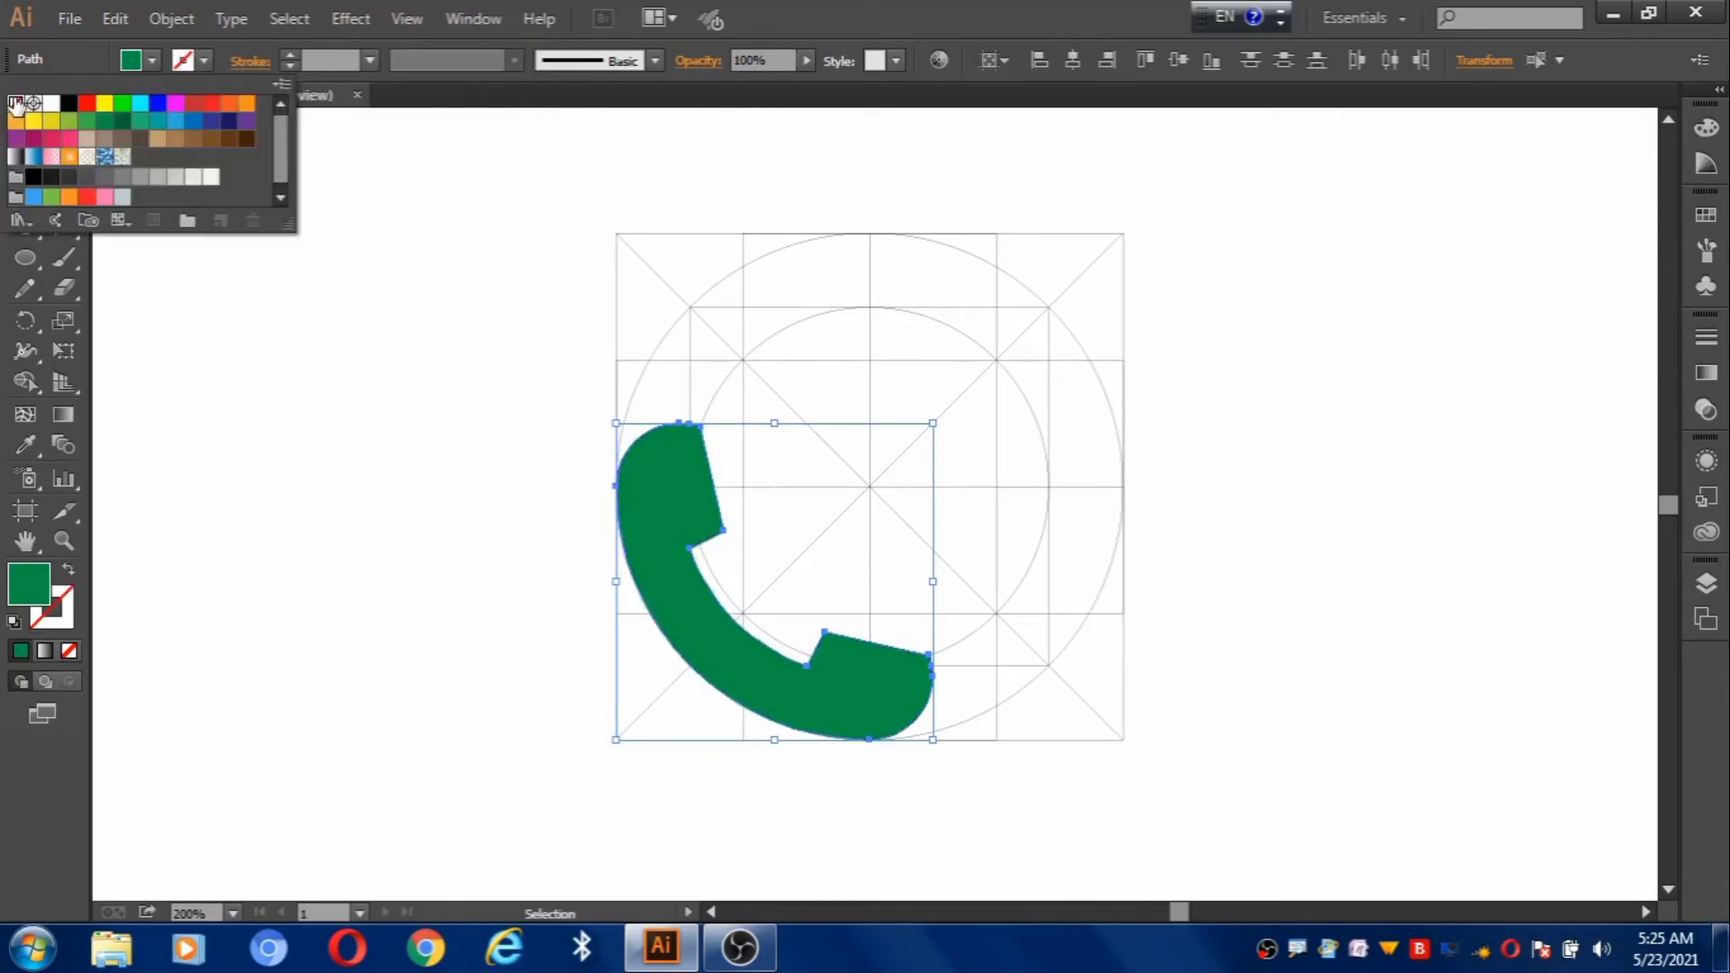
pyautogui.click(15, 102)
pyautogui.click(204, 62)
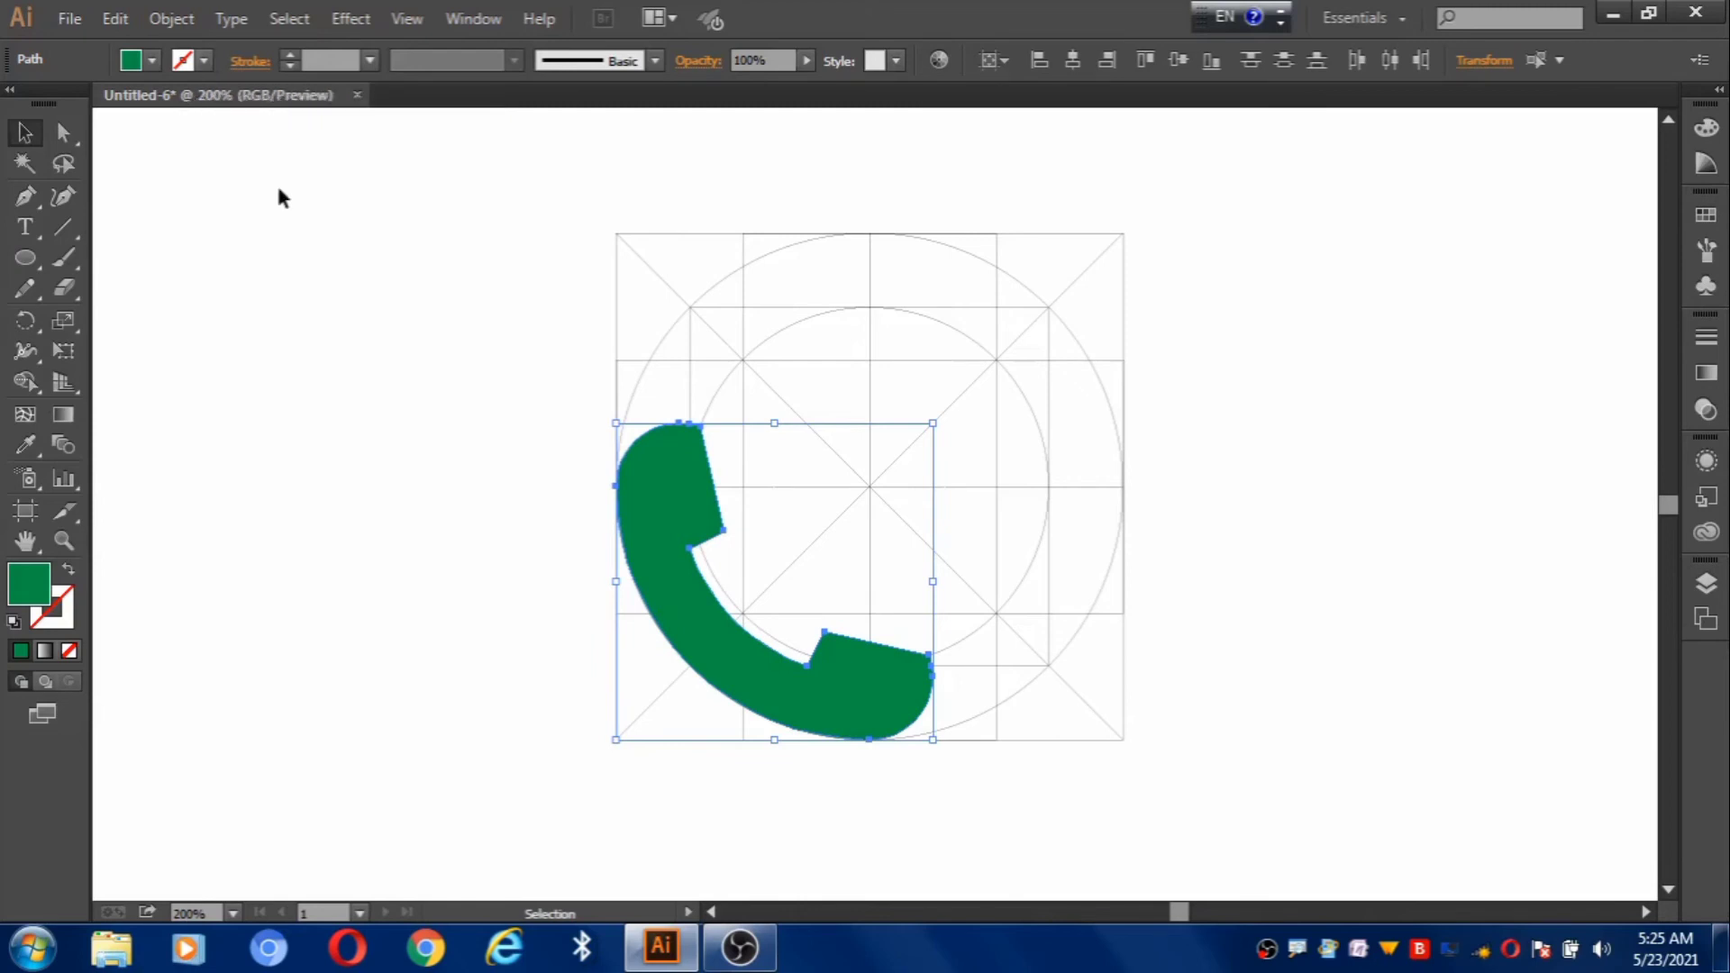
# Center the handset horizontally and vertically on the grid, and scale it proportionally to 110 px wide and high
pyautogui.click(1073, 60)
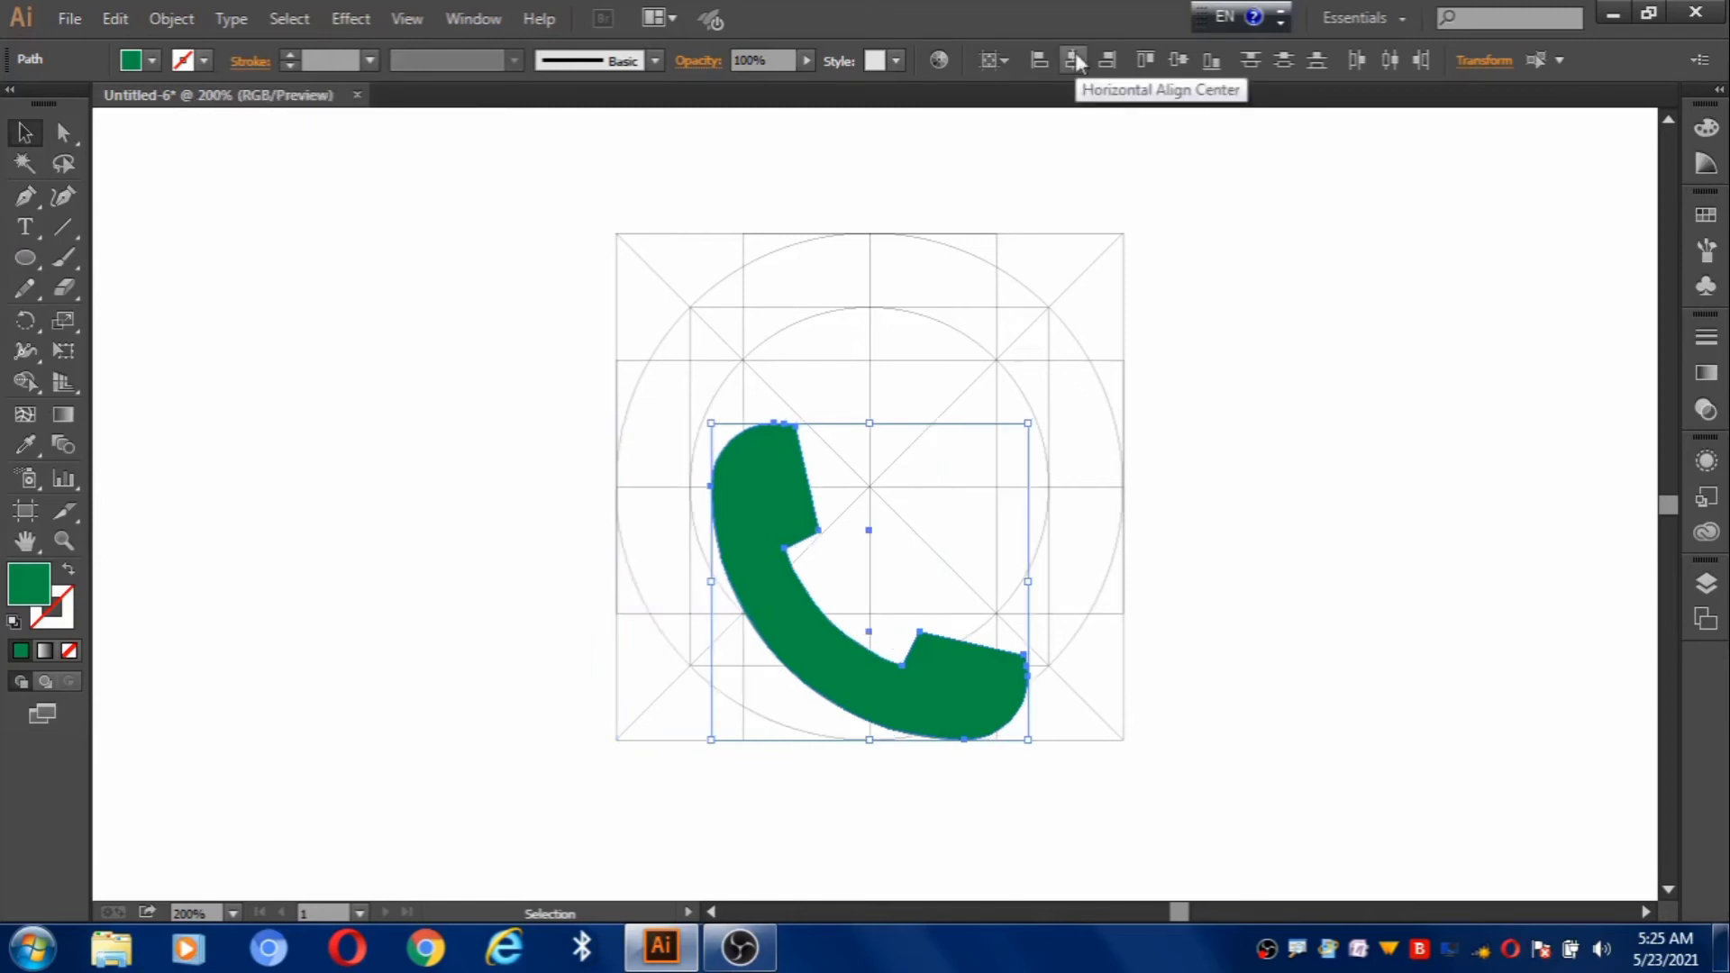
pyautogui.click(1179, 60)
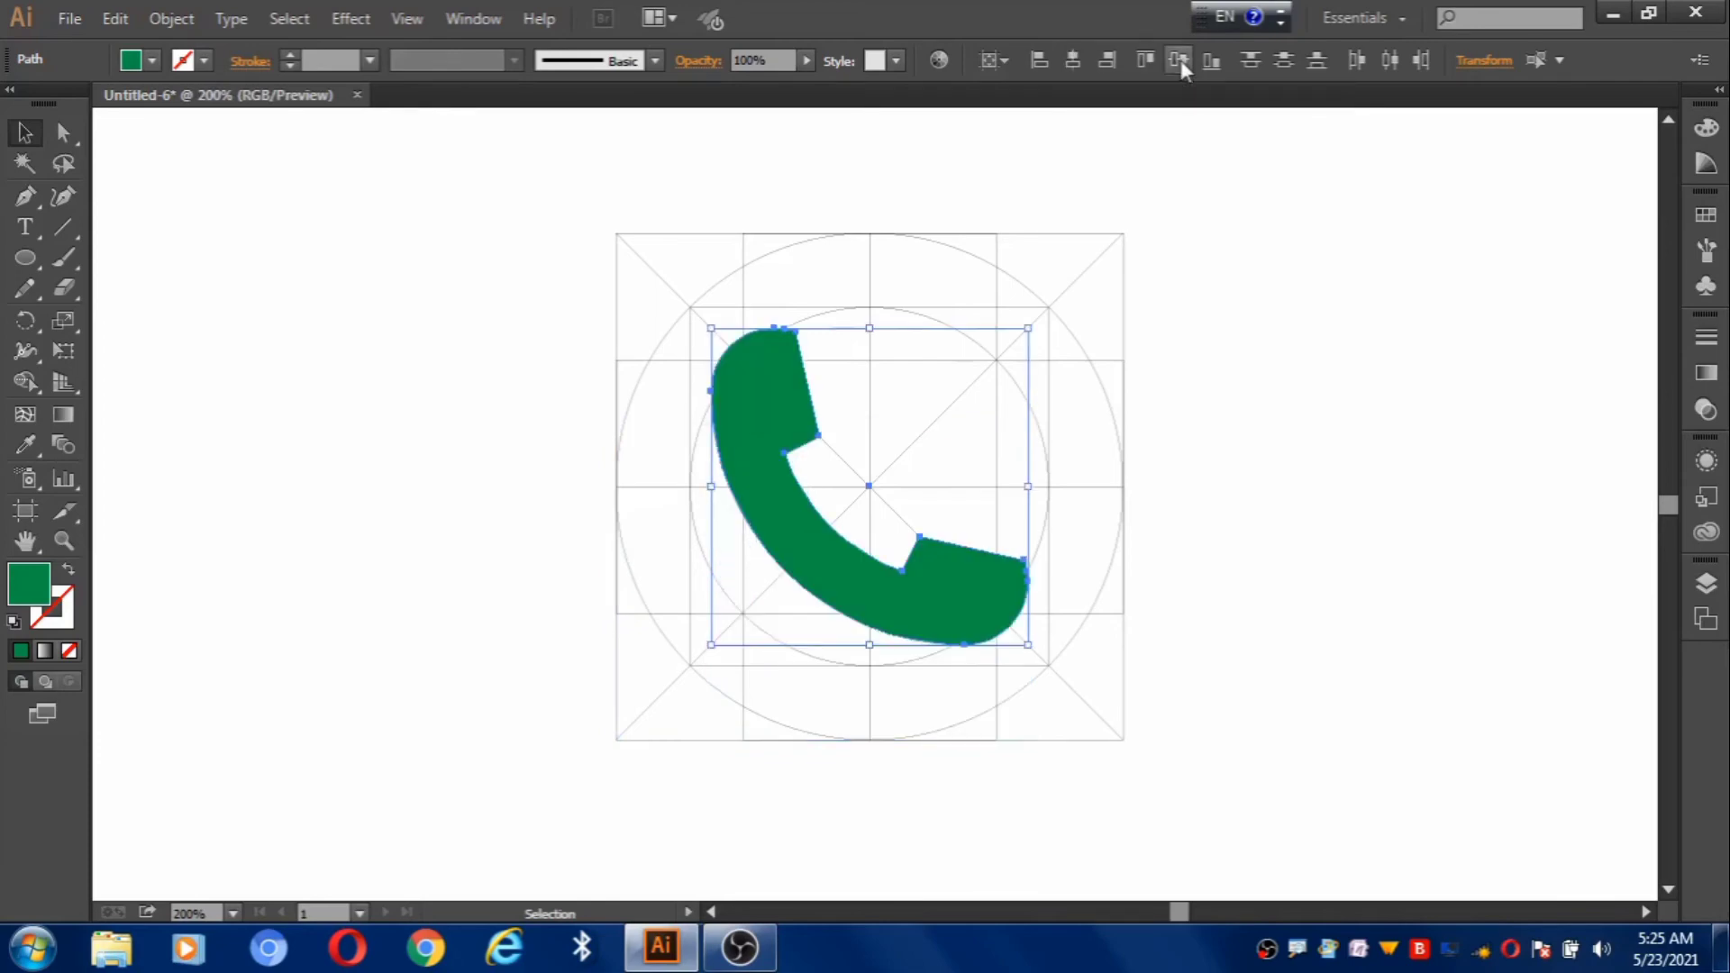
pyautogui.click(1462, 59)
pyautogui.click(1402, 101)
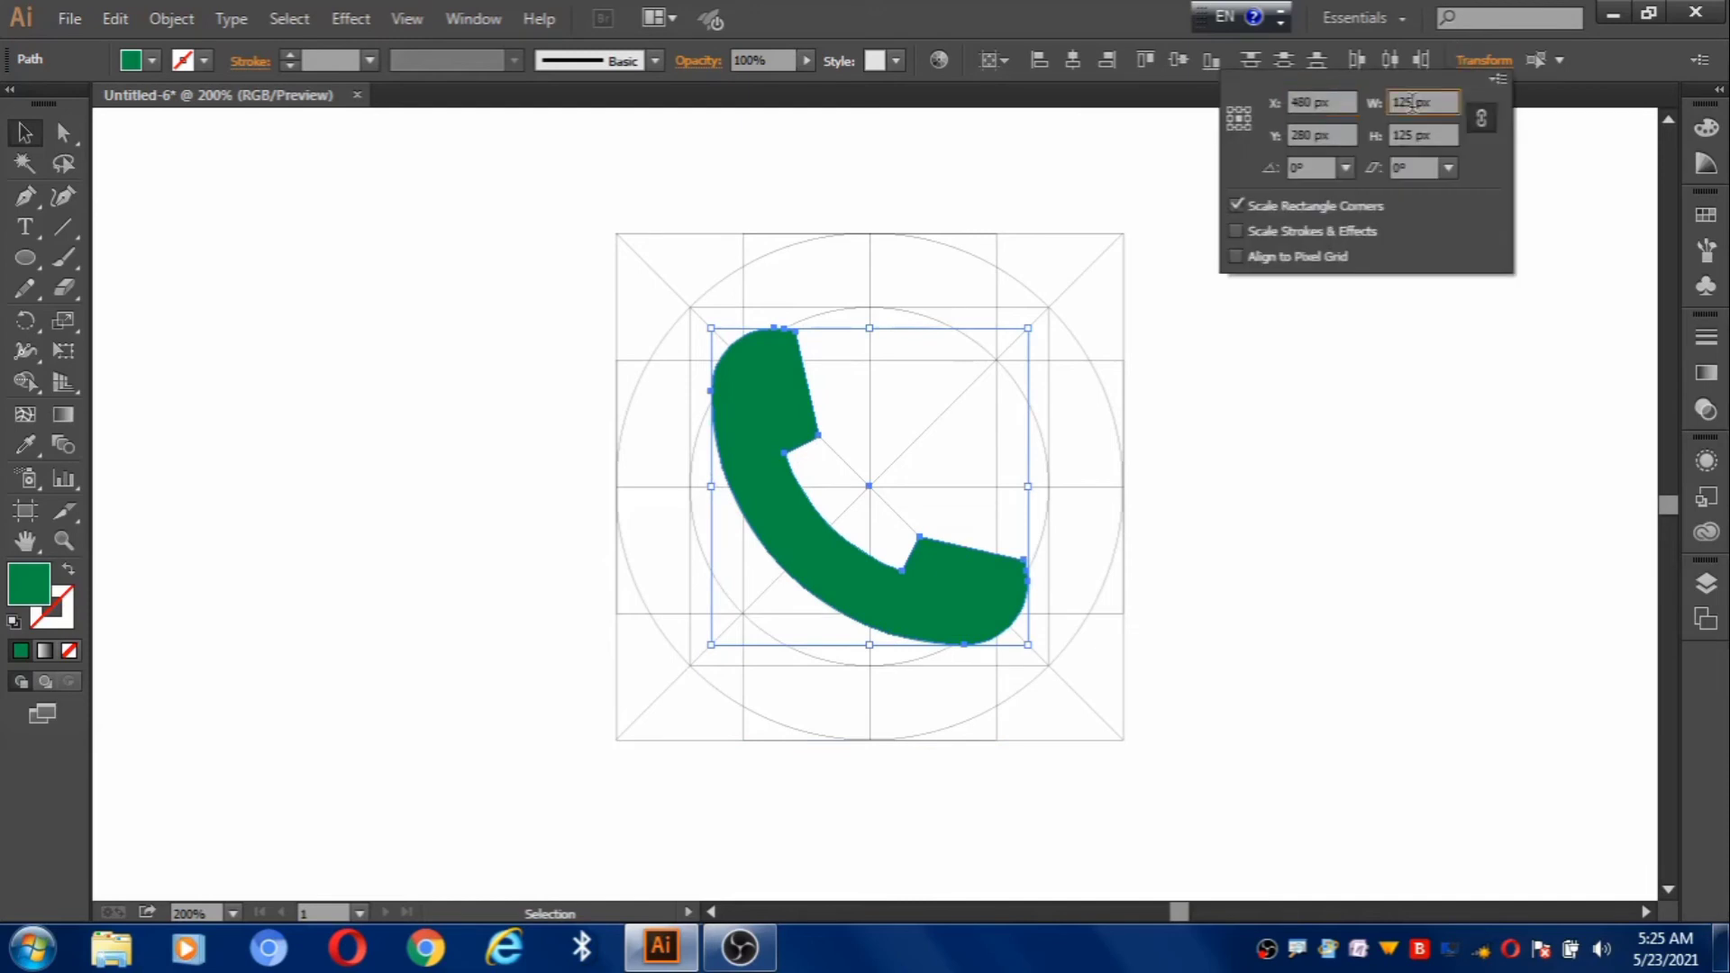
pyautogui.doubleClick(1402, 102)
pyautogui.write('110')
pyautogui.click(1441, 135)
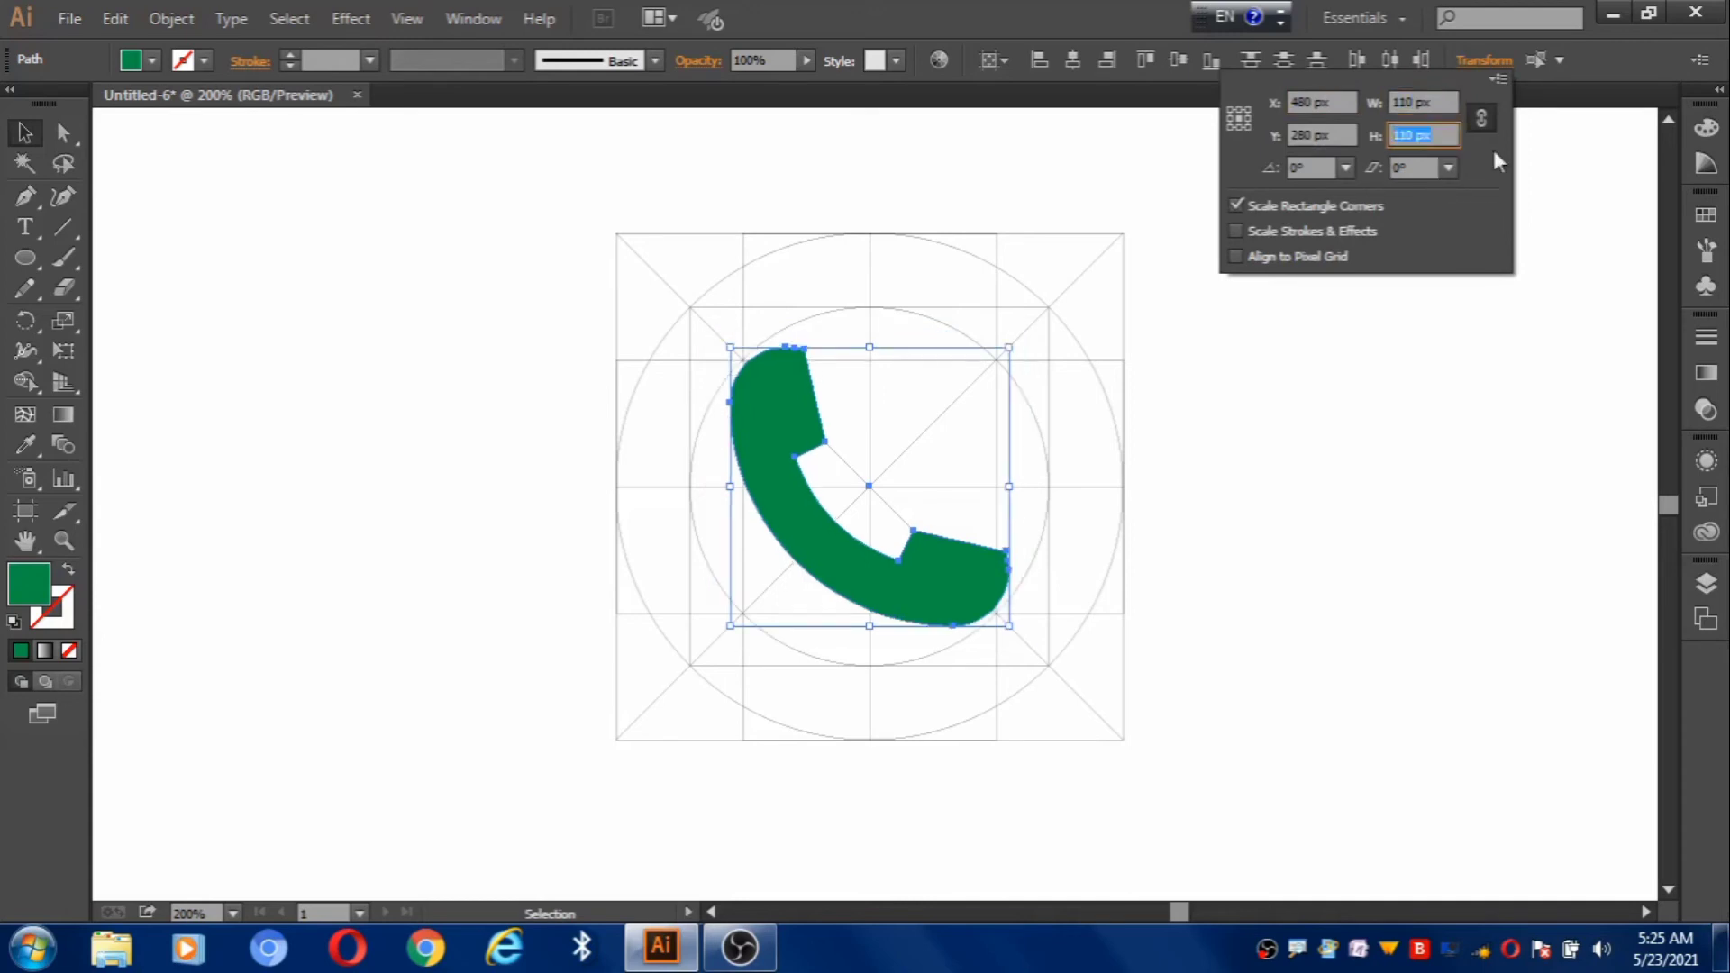
pyautogui.click(1413, 349)
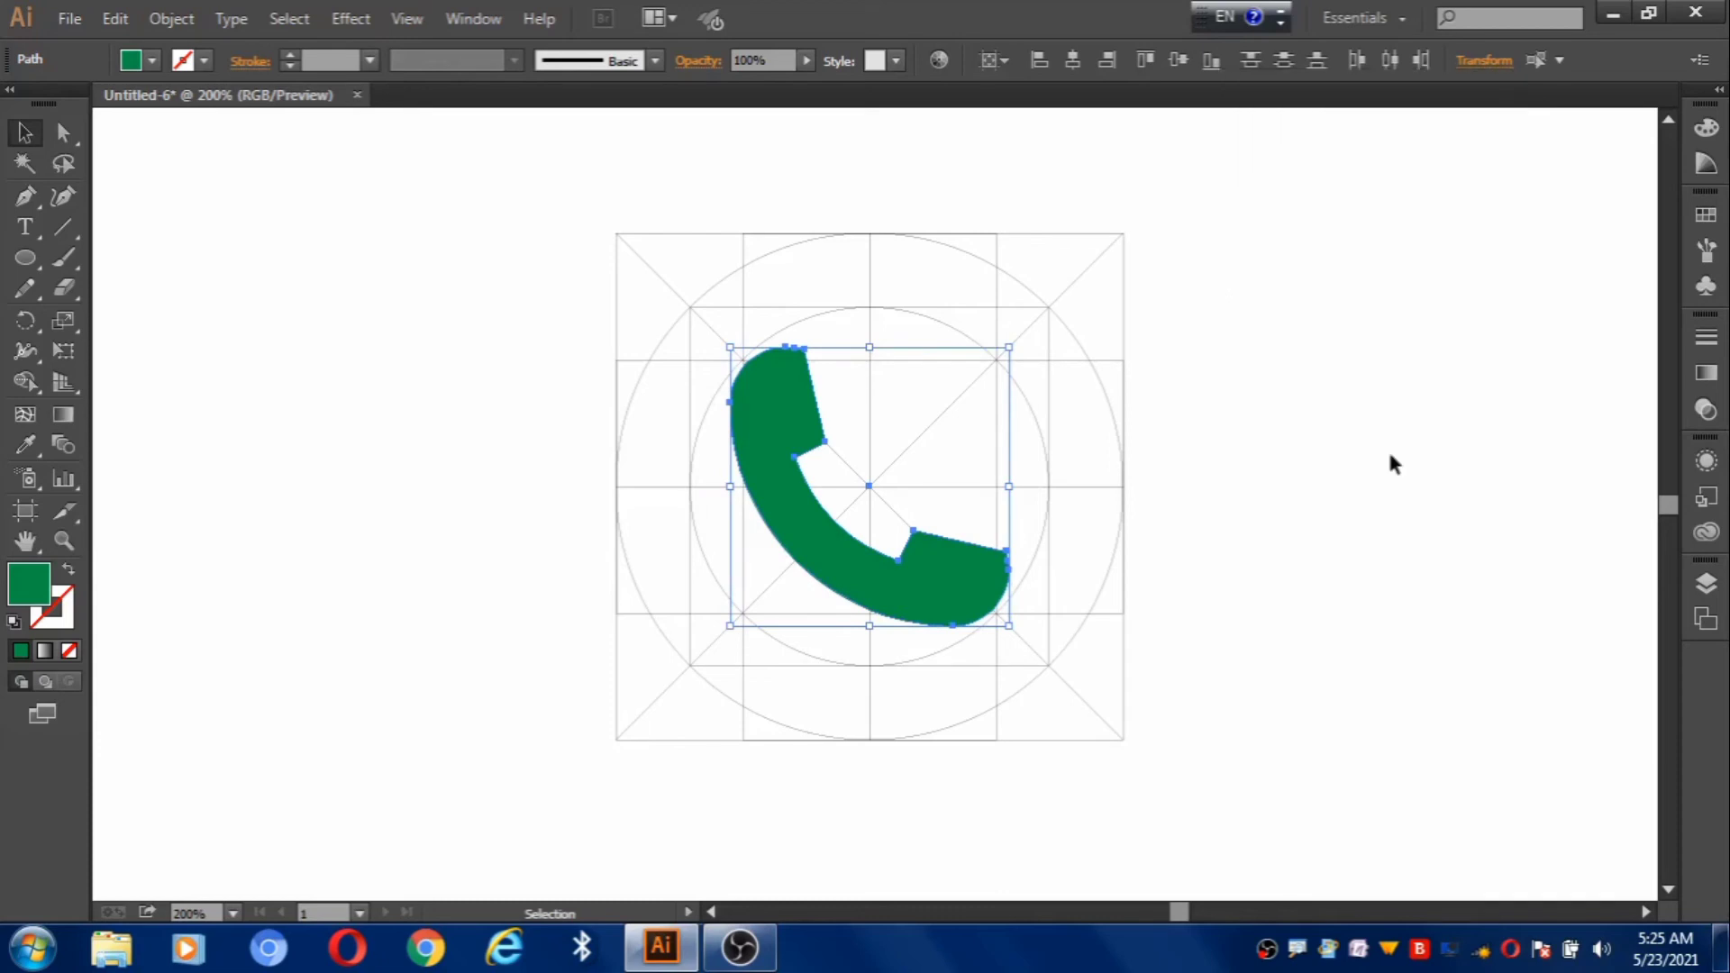
pyautogui.click(1394, 464)
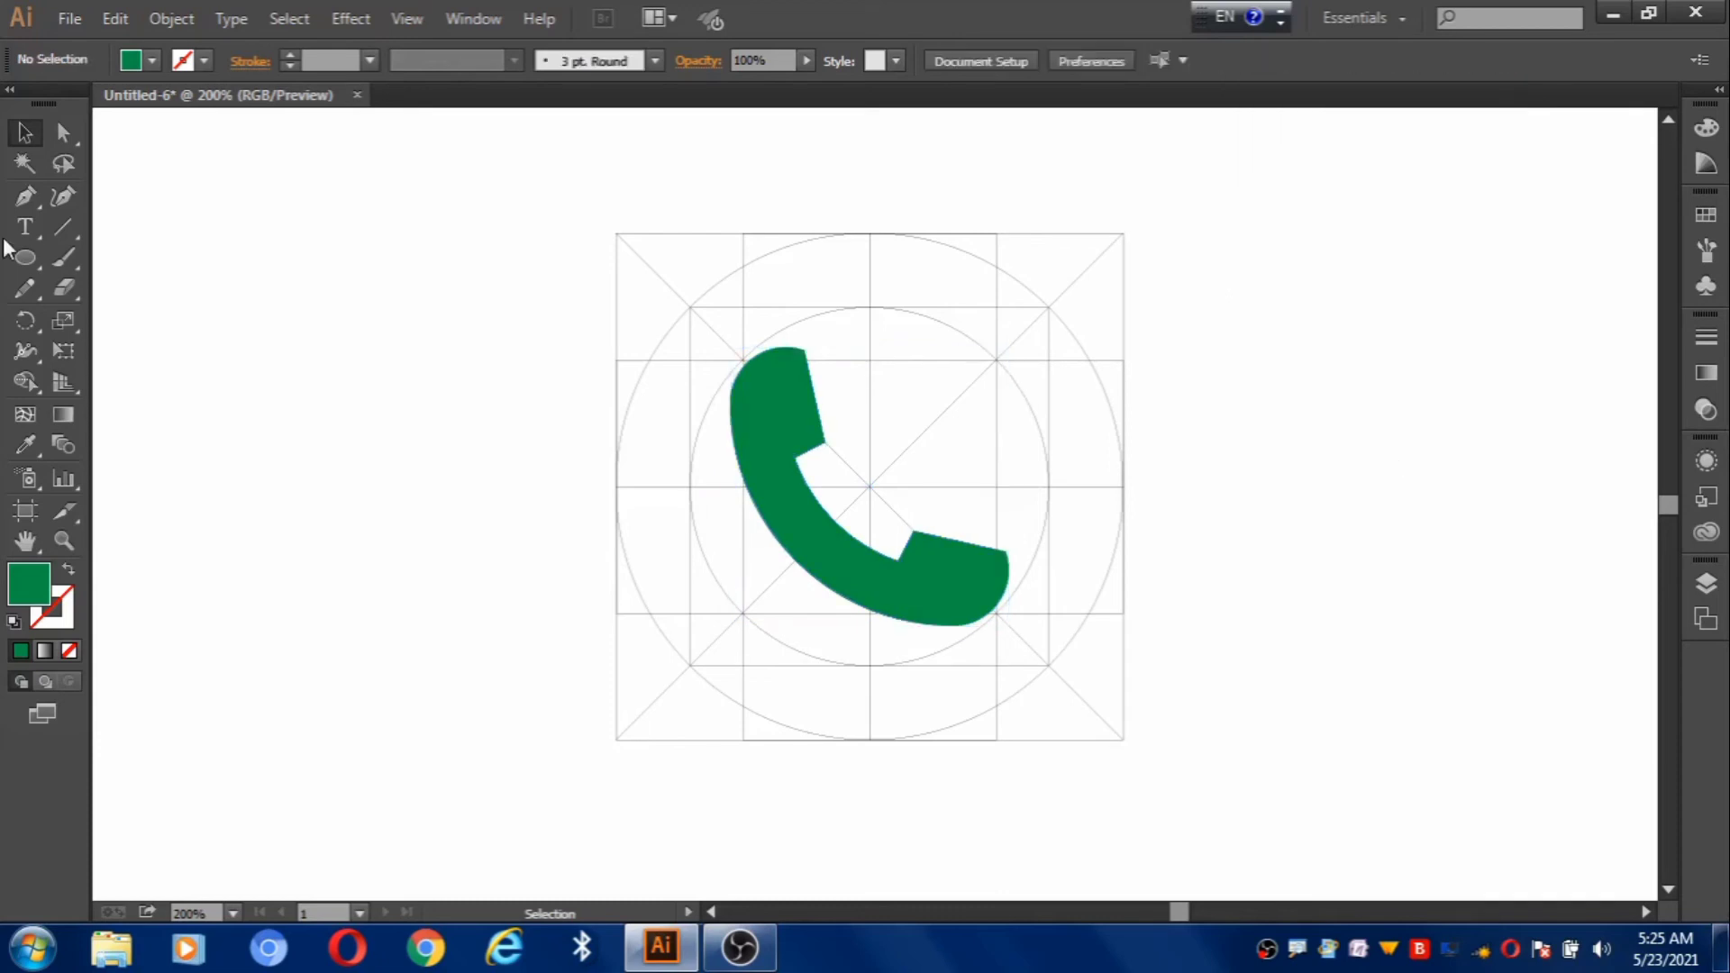
# Swap to no fill with a green stroke and draw a circle from the grid's center matching the outer grid circle
pyautogui.click(68, 571)
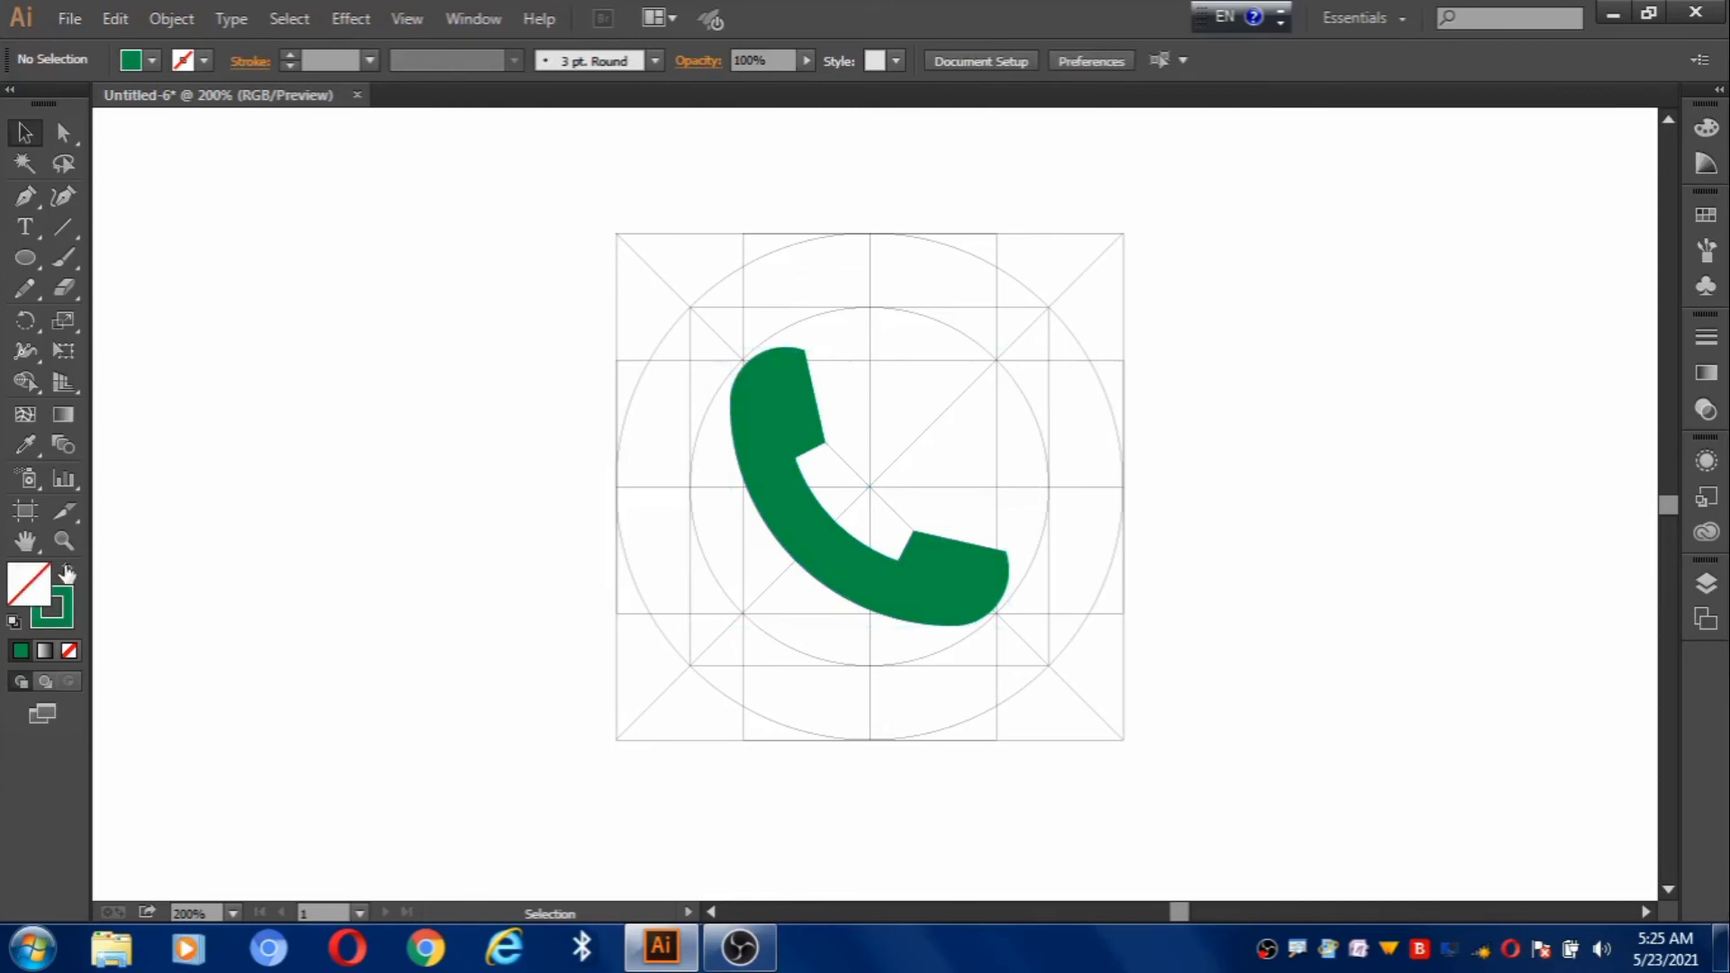
pyautogui.click(63, 614)
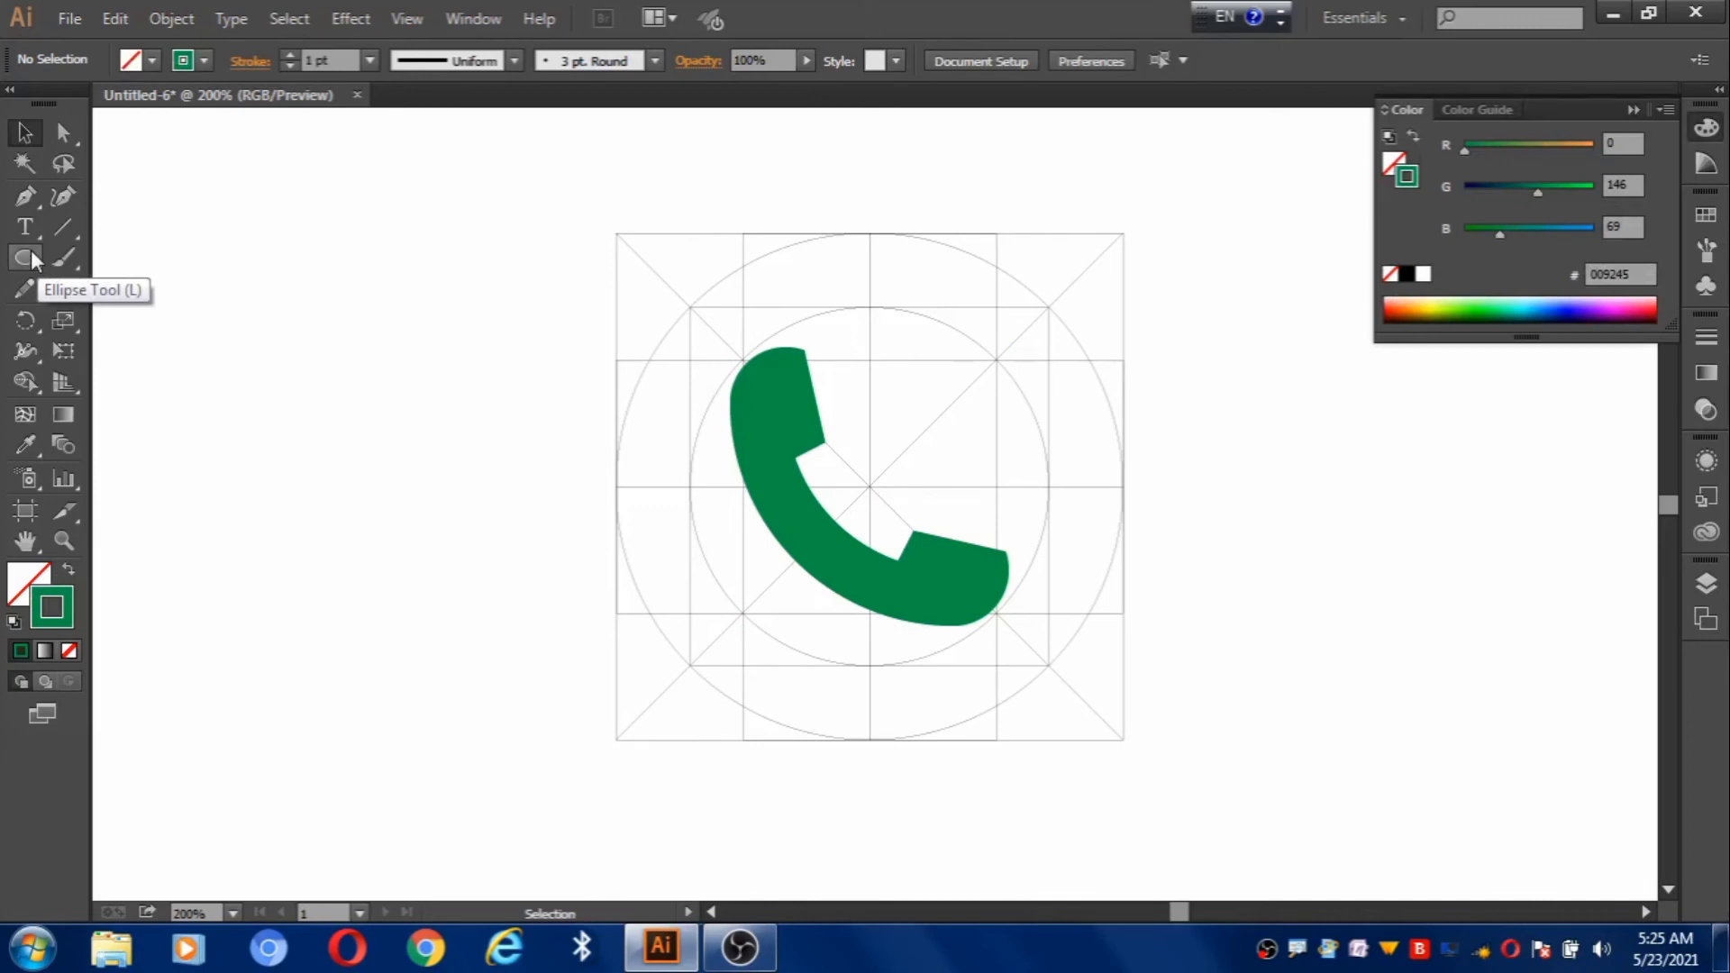
pyautogui.click(30, 254)
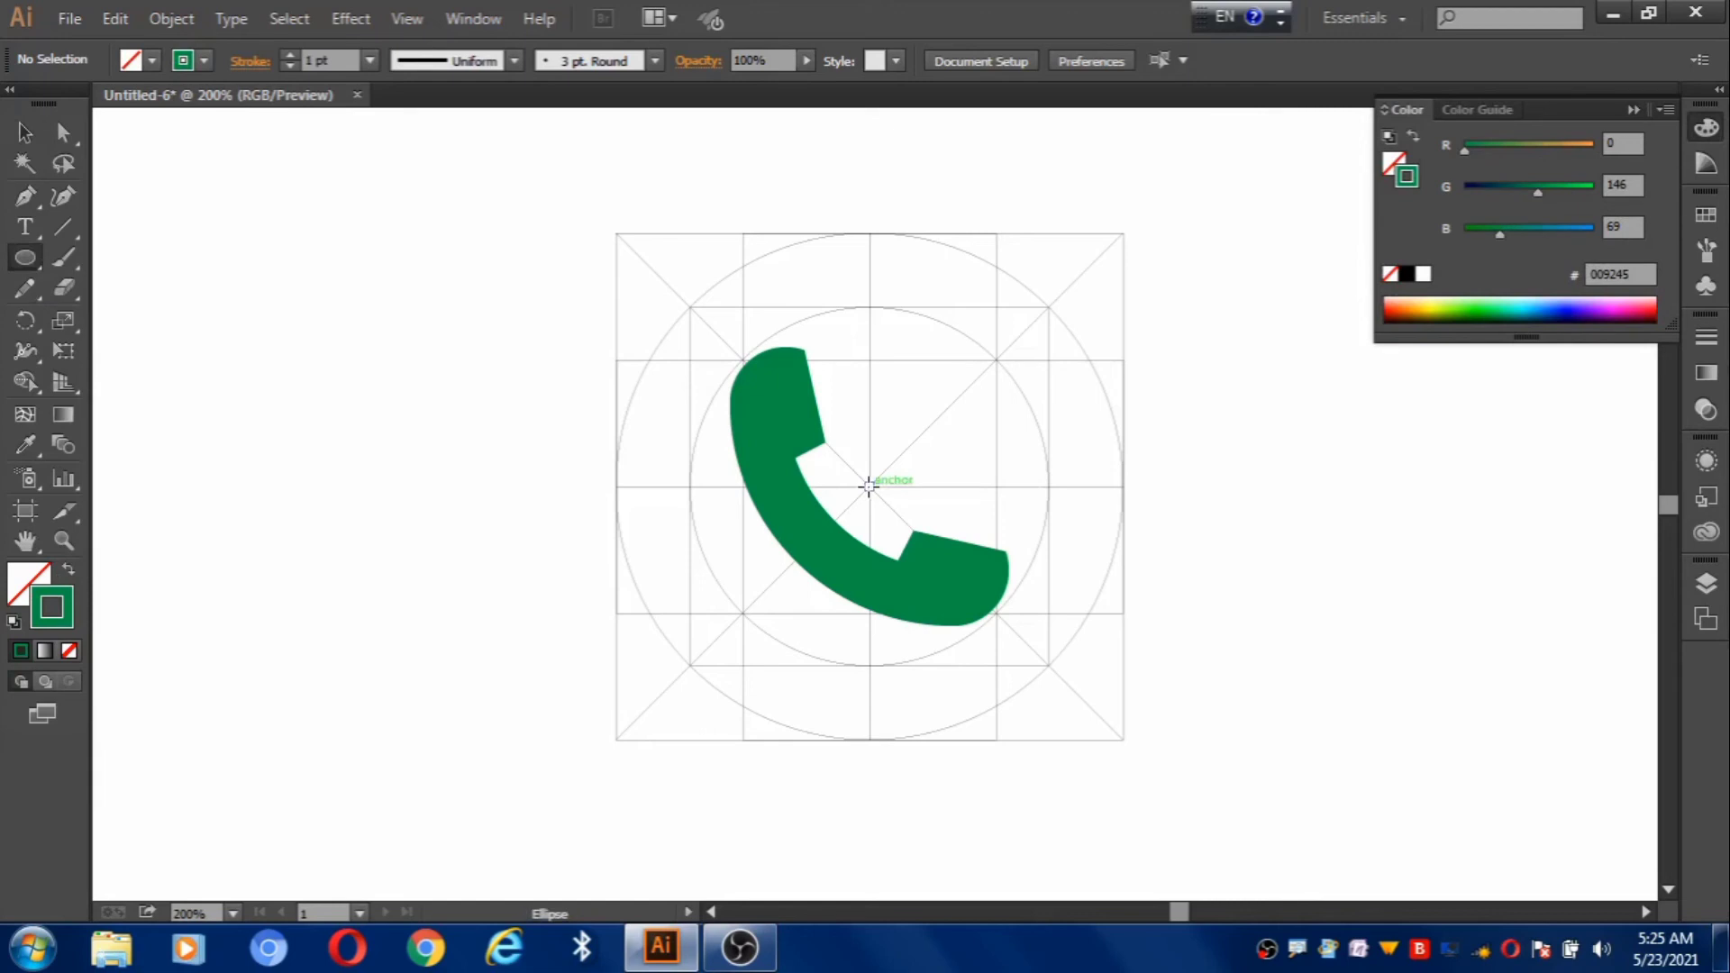
pyautogui.moveTo(869, 486); pyautogui.dragTo(1065, 730)
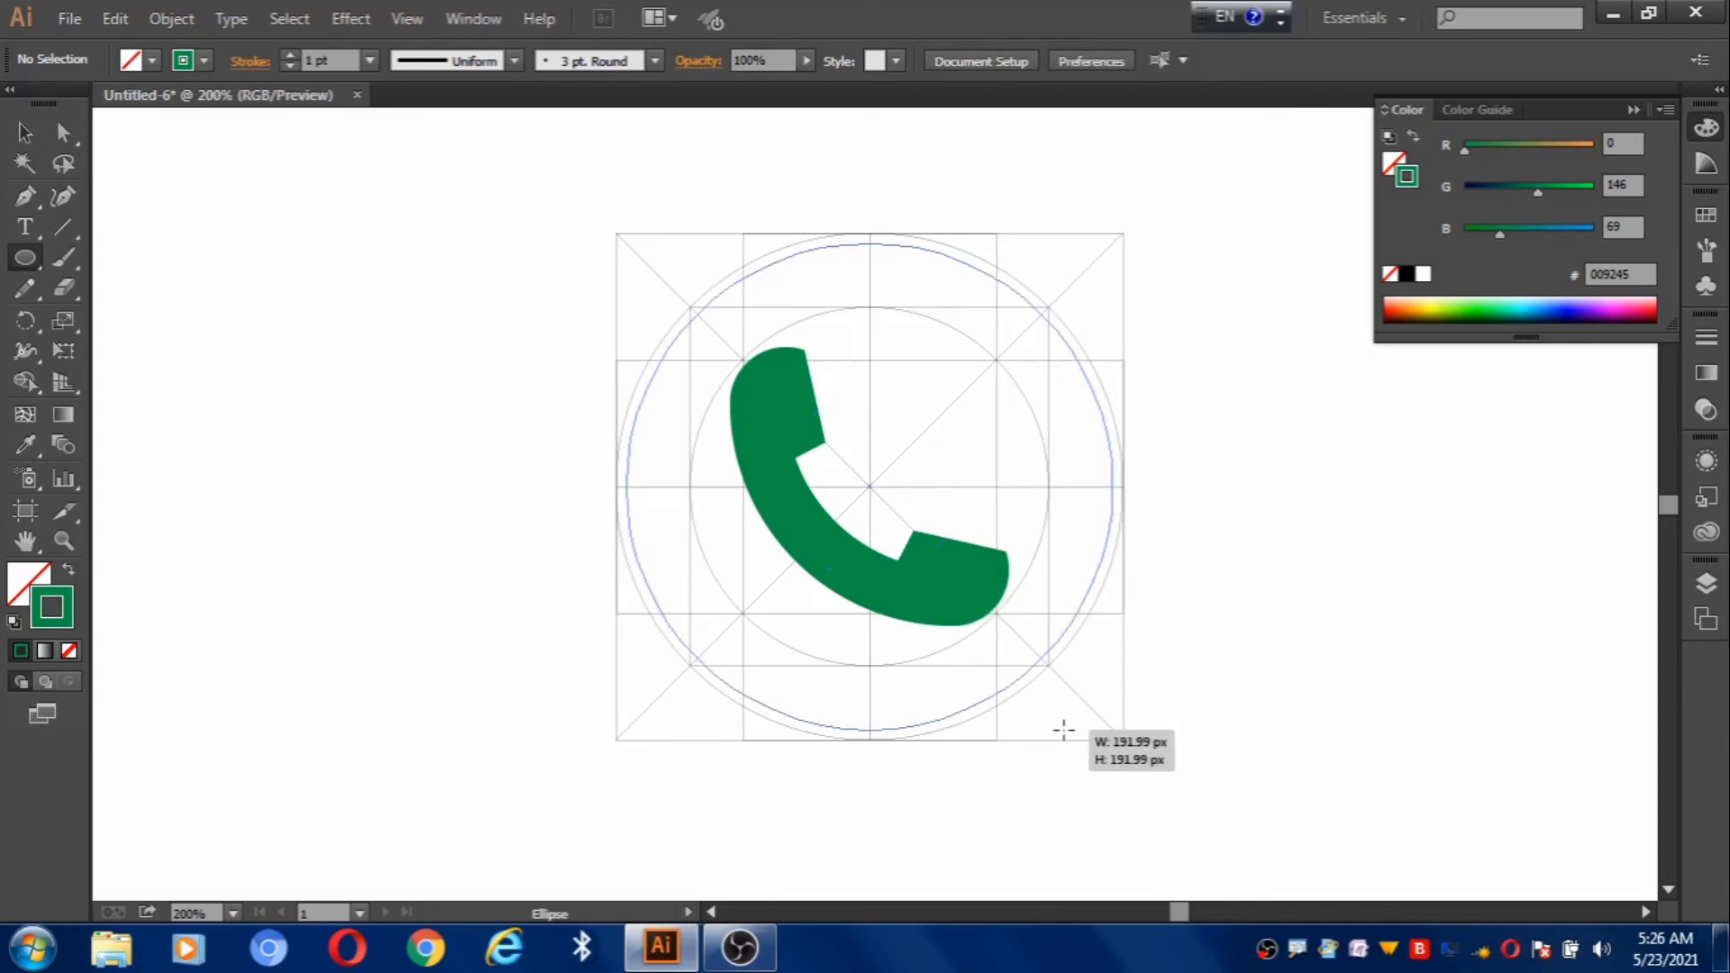
pyautogui.moveTo(1065, 730); pyautogui.dragTo(1065, 730)
pyautogui.press('v')
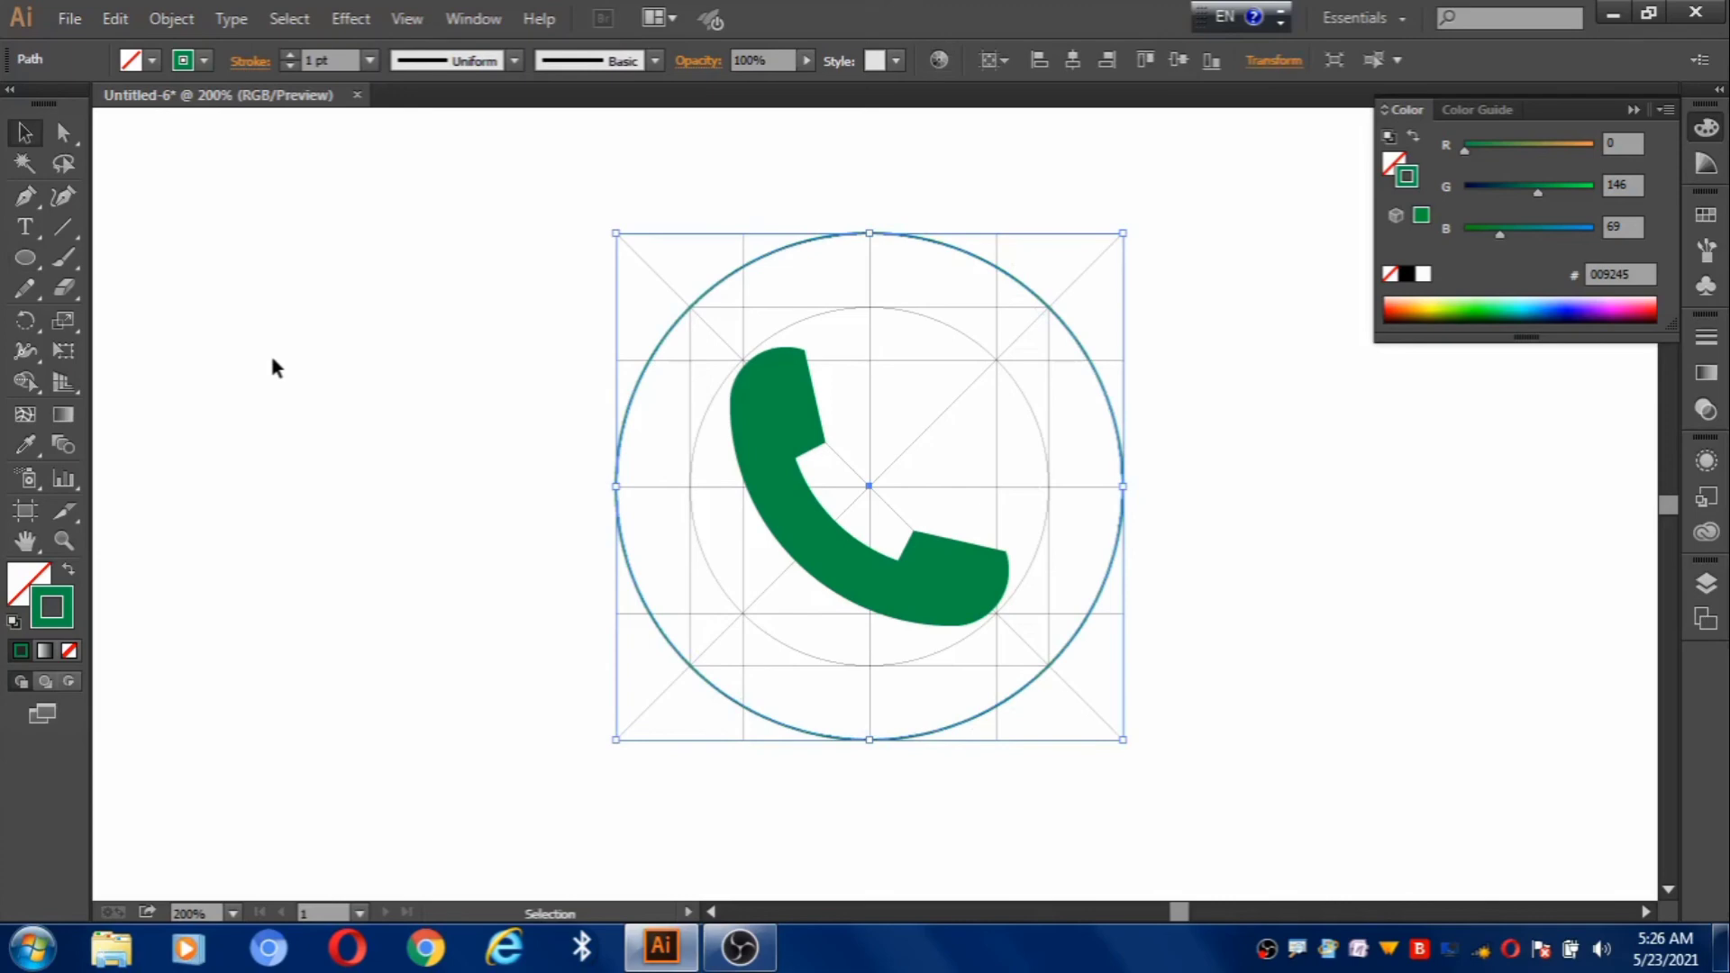
# Draw two lines to the outer grid square's lower-left corner from the upper-left and lower-right grid intersections flanking the handset
pyautogui.click(272, 368)
pyautogui.moveTo(63, 227); pyautogui.dragTo(172, 242)
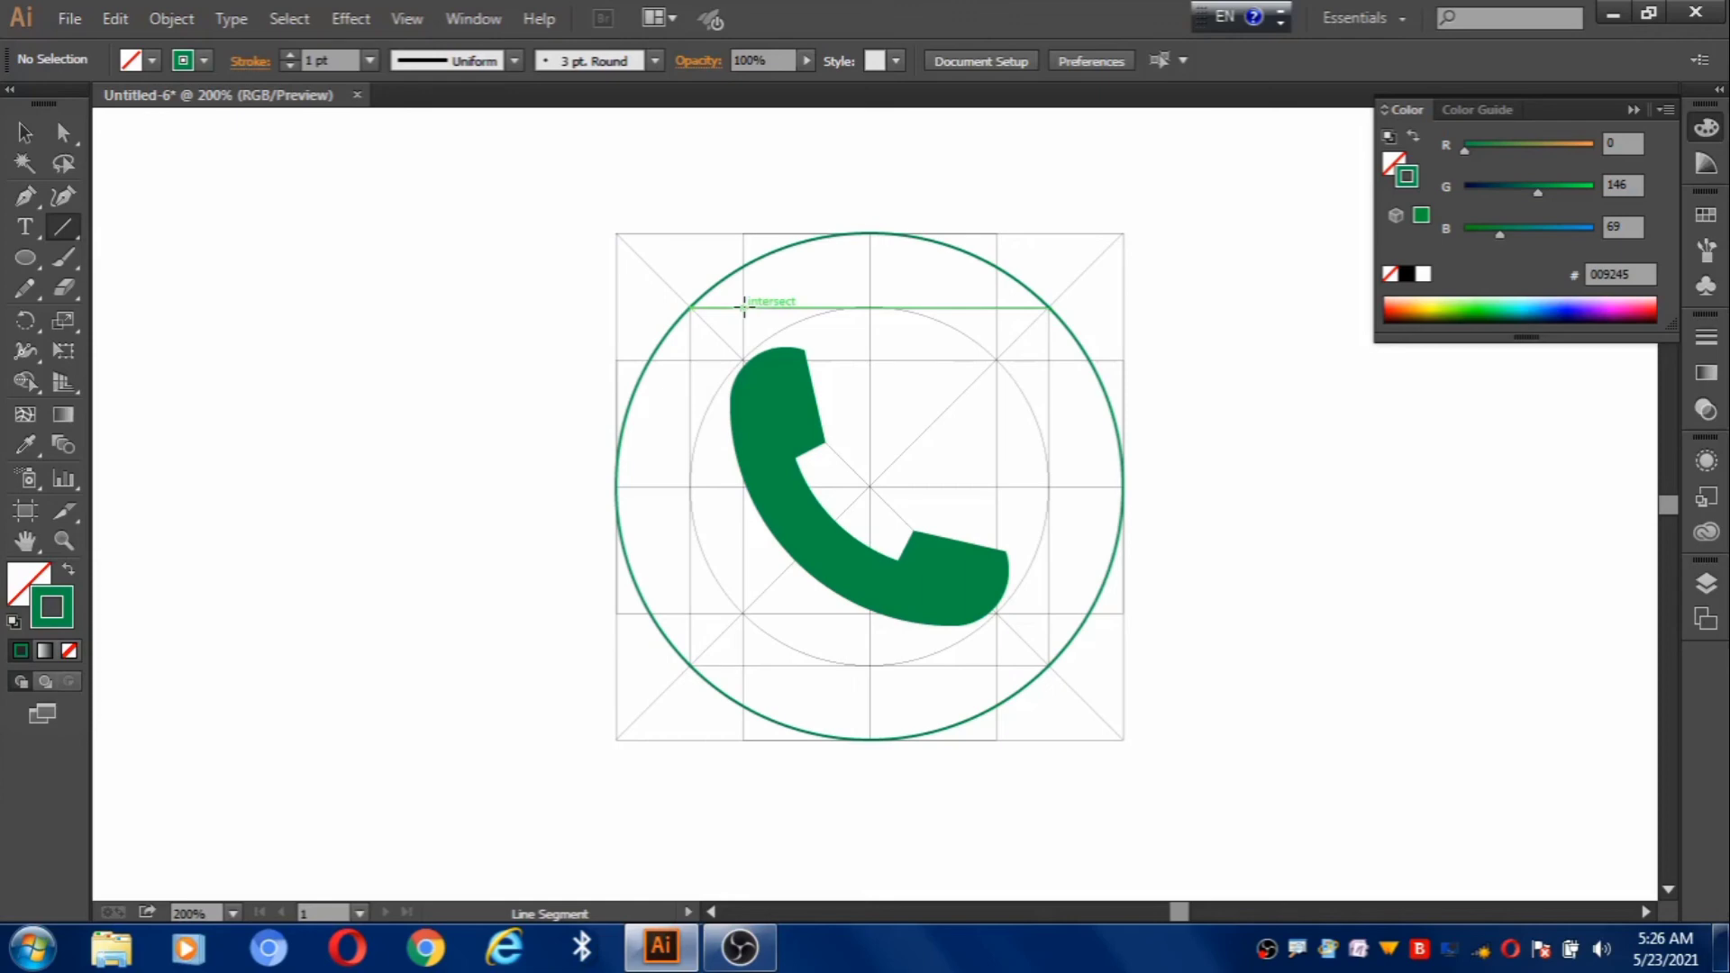
pyautogui.moveTo(744, 307); pyautogui.dragTo(616, 740)
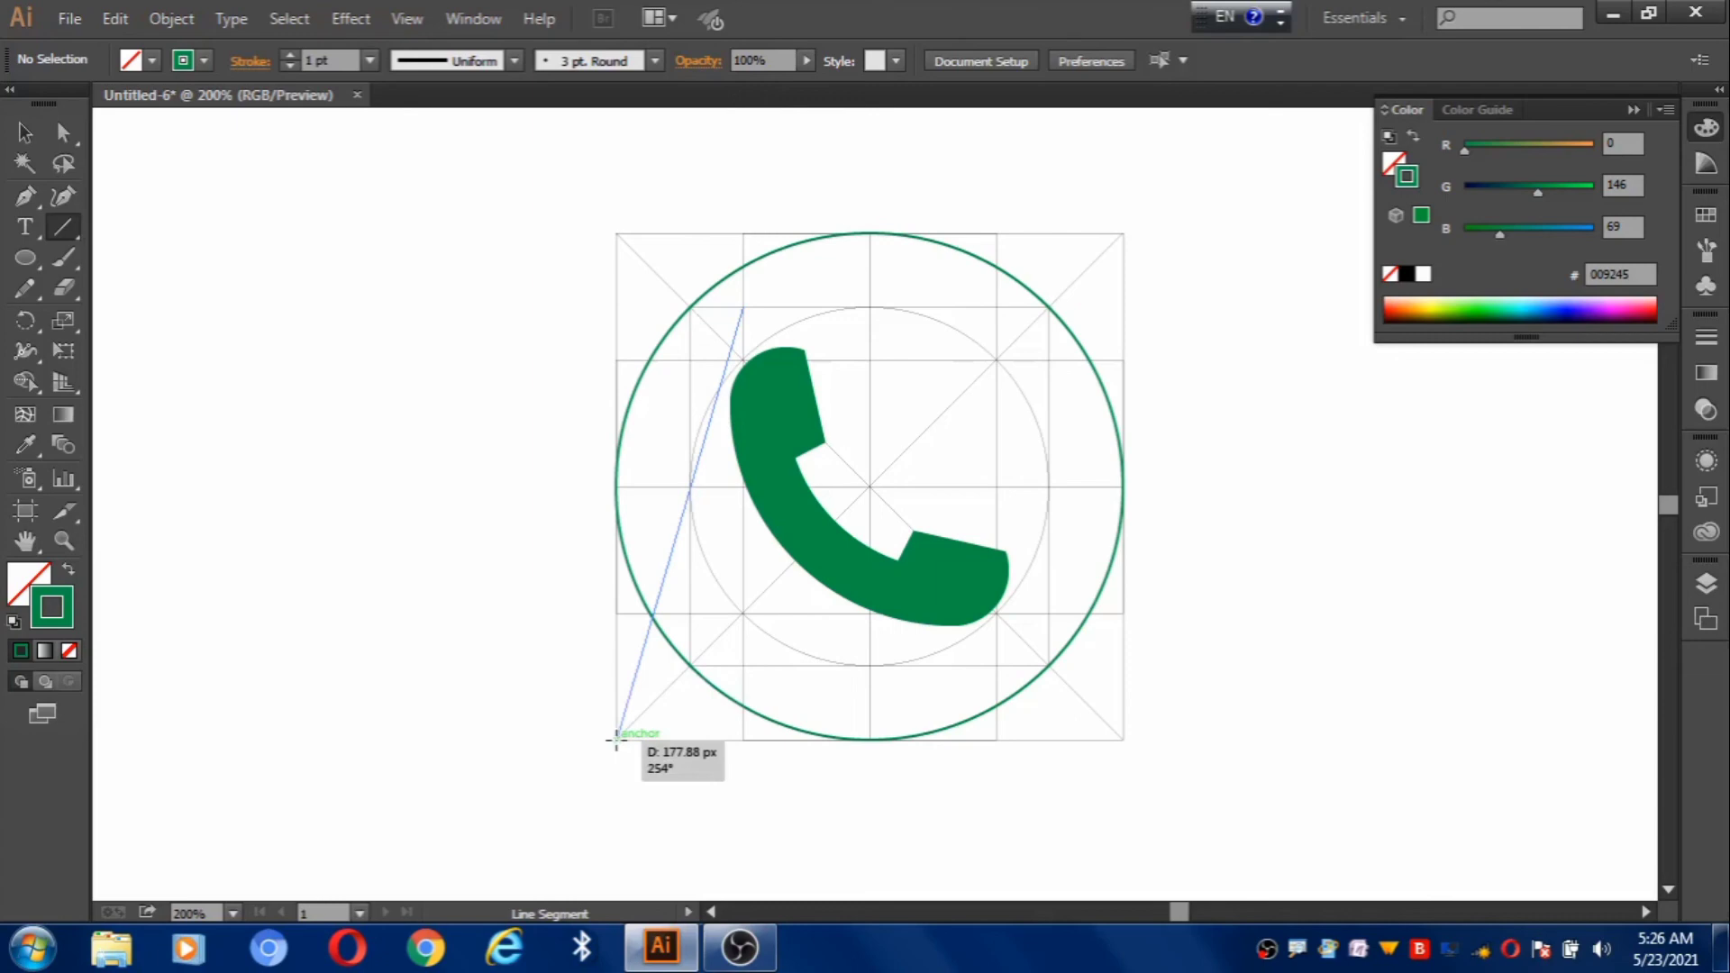
pyautogui.moveTo(616, 740); pyautogui.dragTo(615, 739)
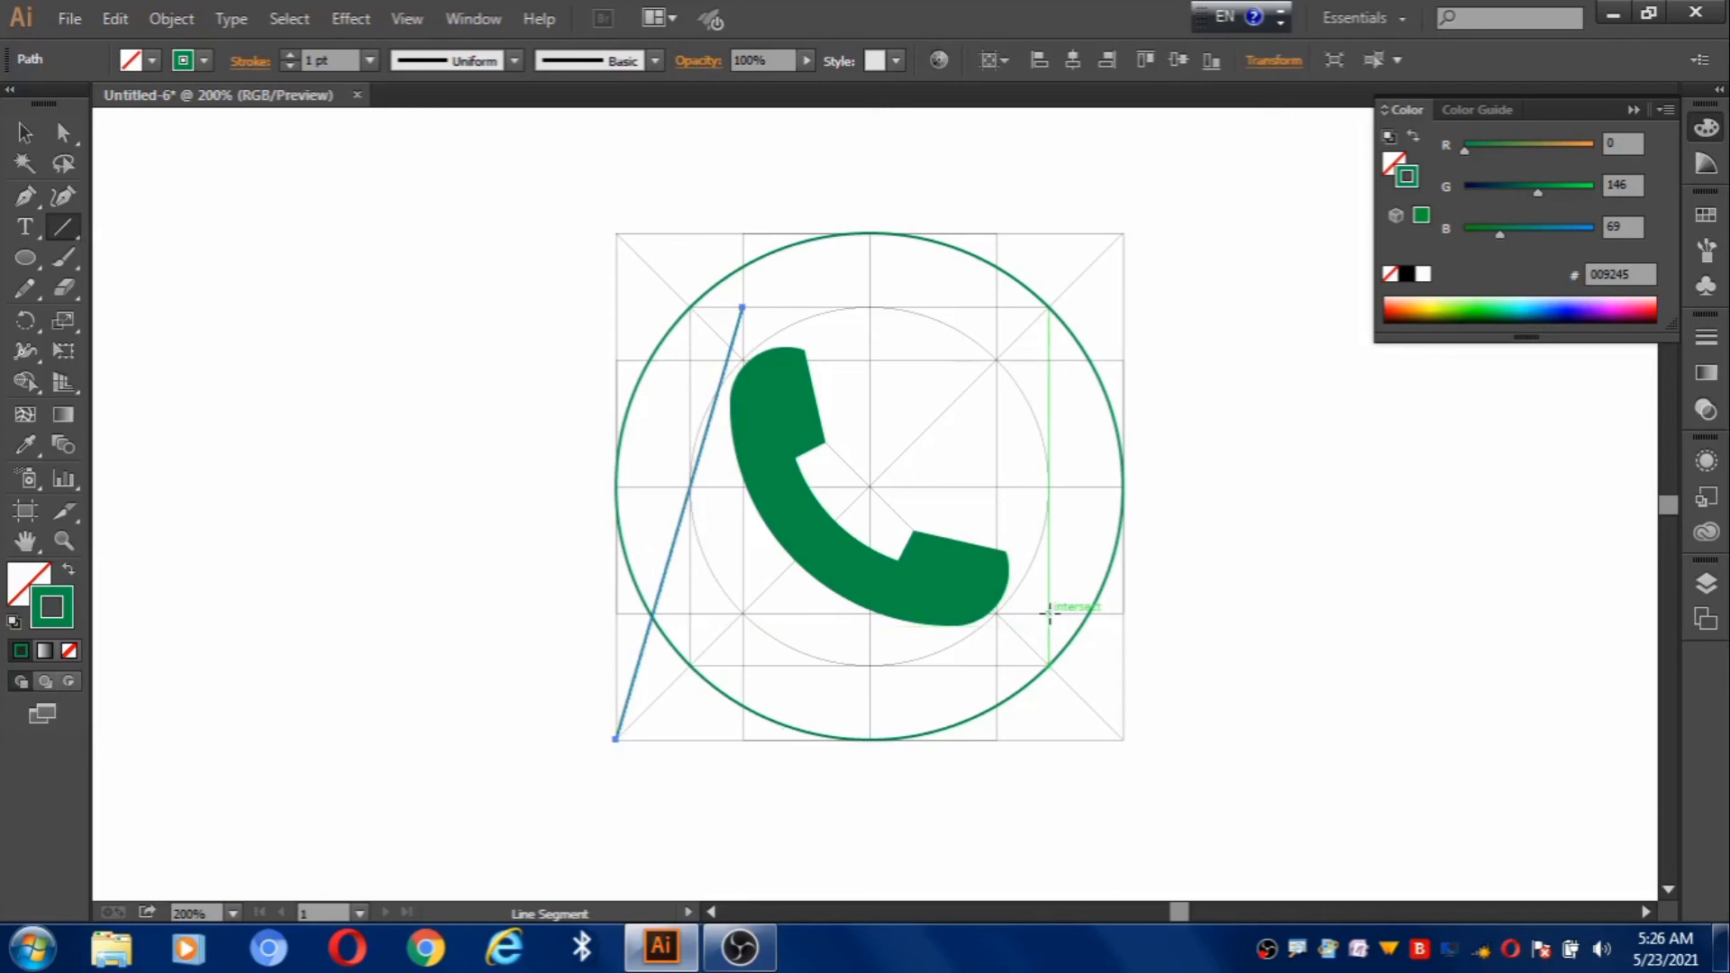
pyautogui.moveTo(1049, 614); pyautogui.dragTo(616, 740)
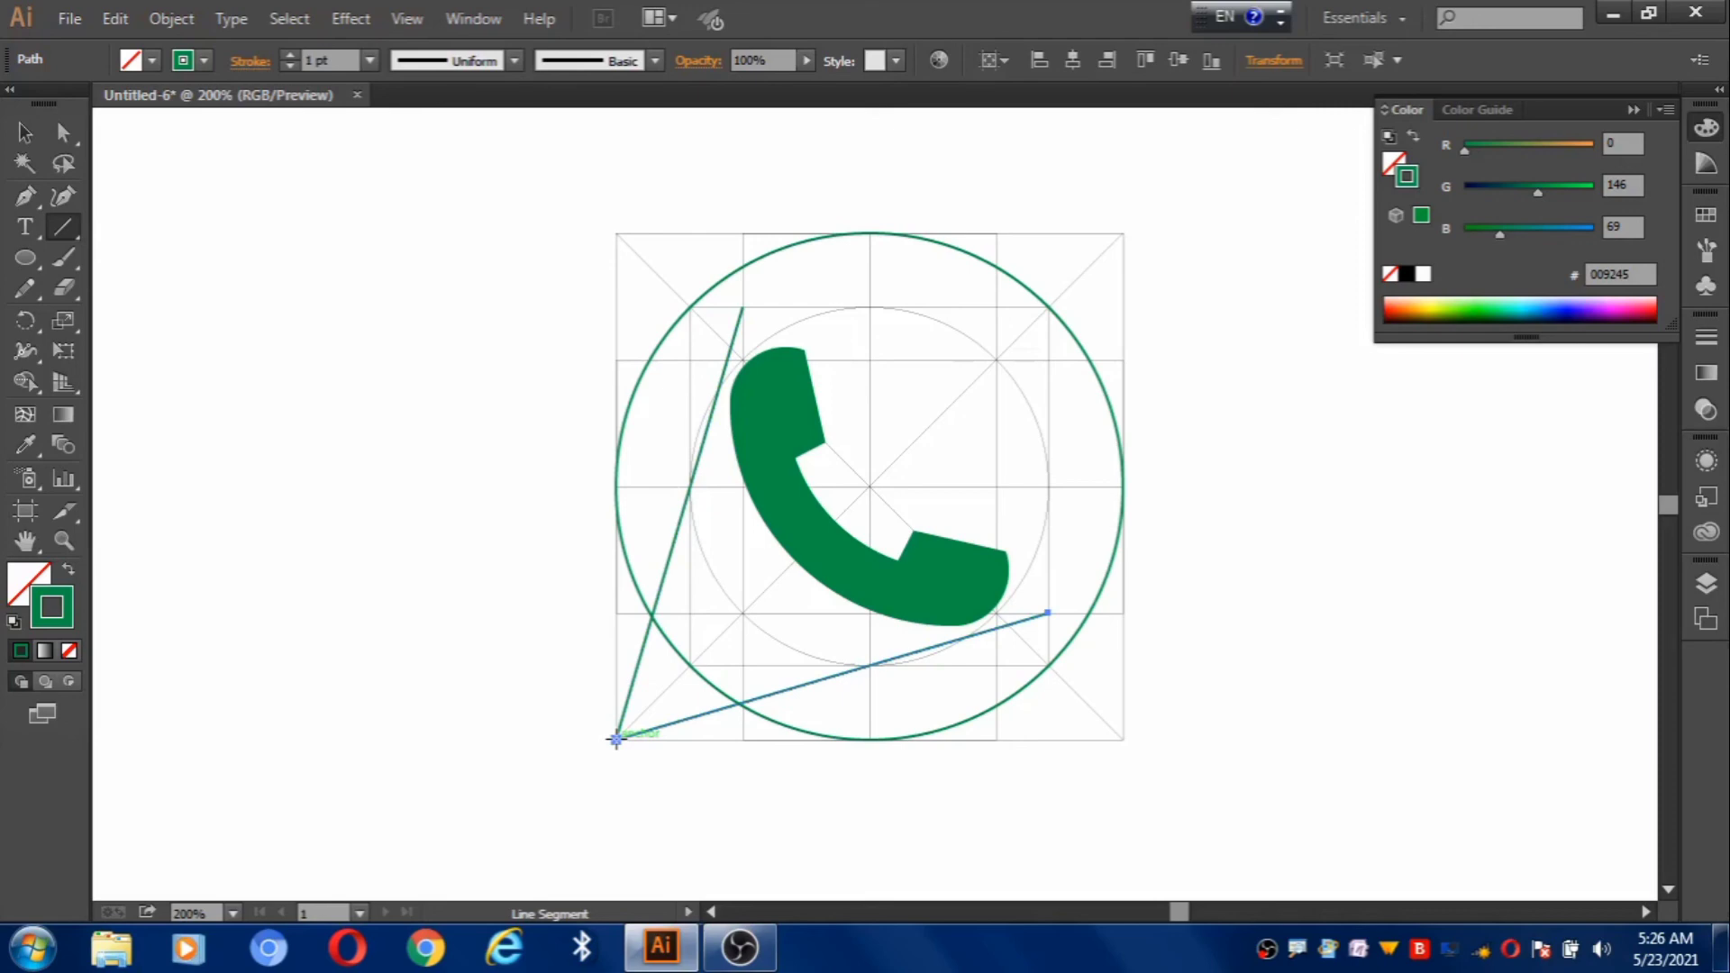
# Select the circle and both lines and remove the line portions inside the circle with Shape Builder
pyautogui.press('v')
pyautogui.moveTo(501, 545); pyautogui.dragTo(696, 772)
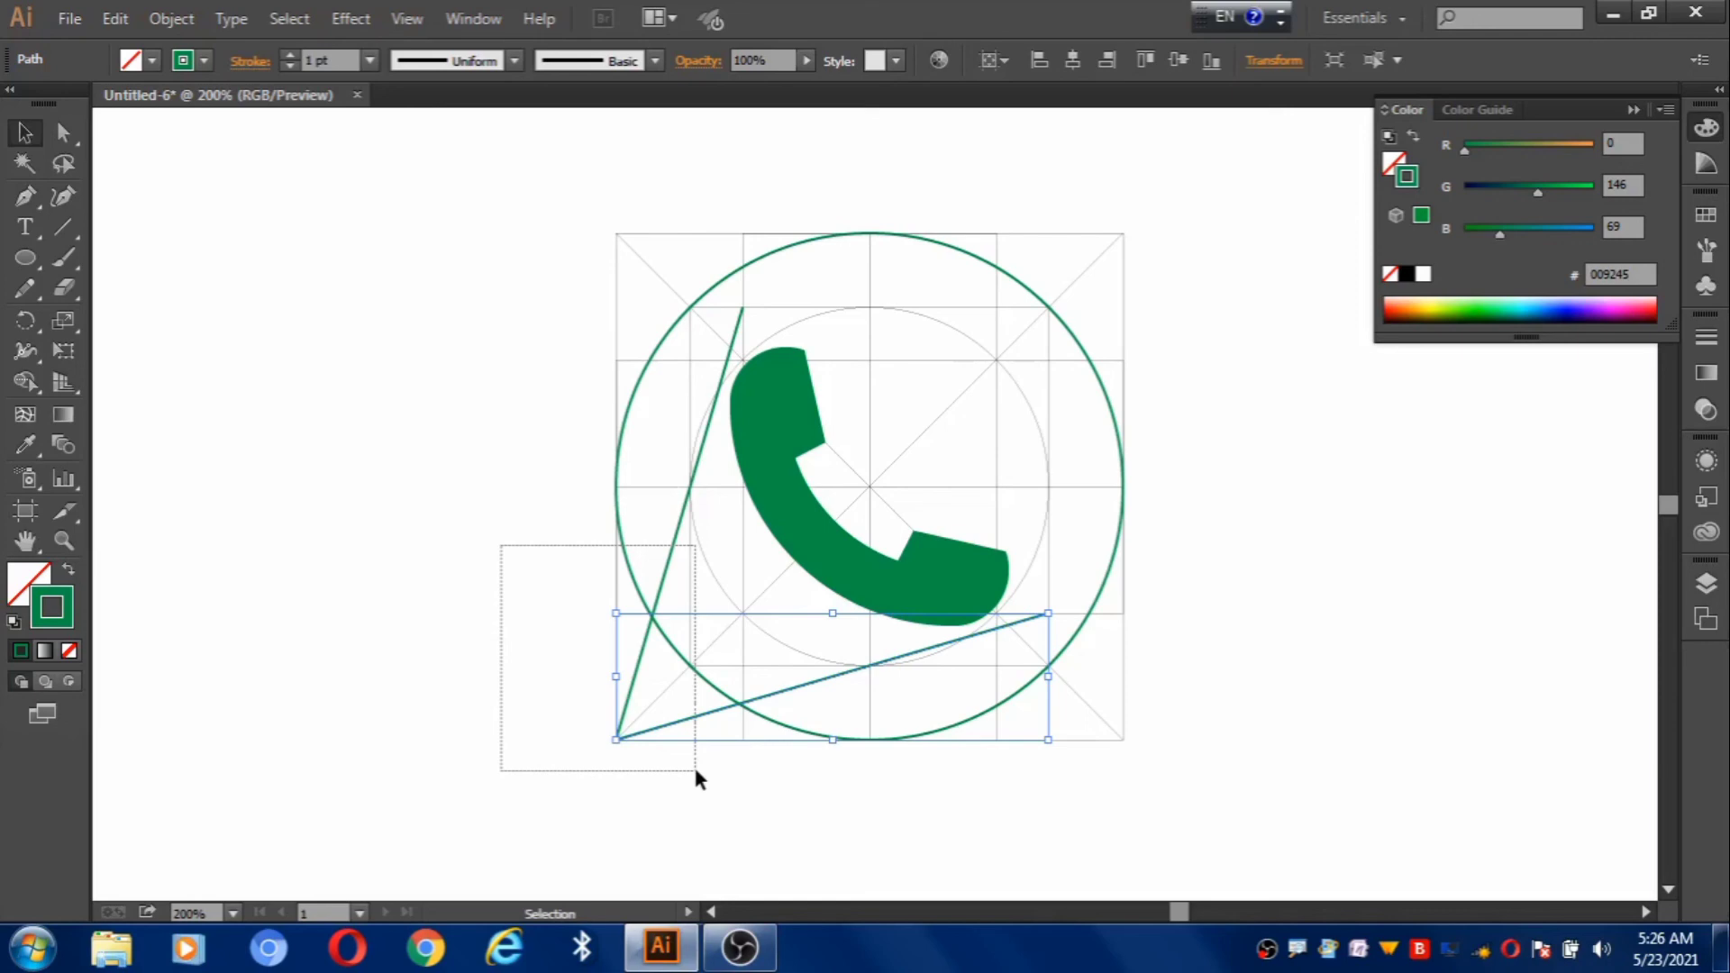
pyautogui.moveTo(695, 772); pyautogui.dragTo(695, 771)
pyautogui.hotkey('shift', 'm')
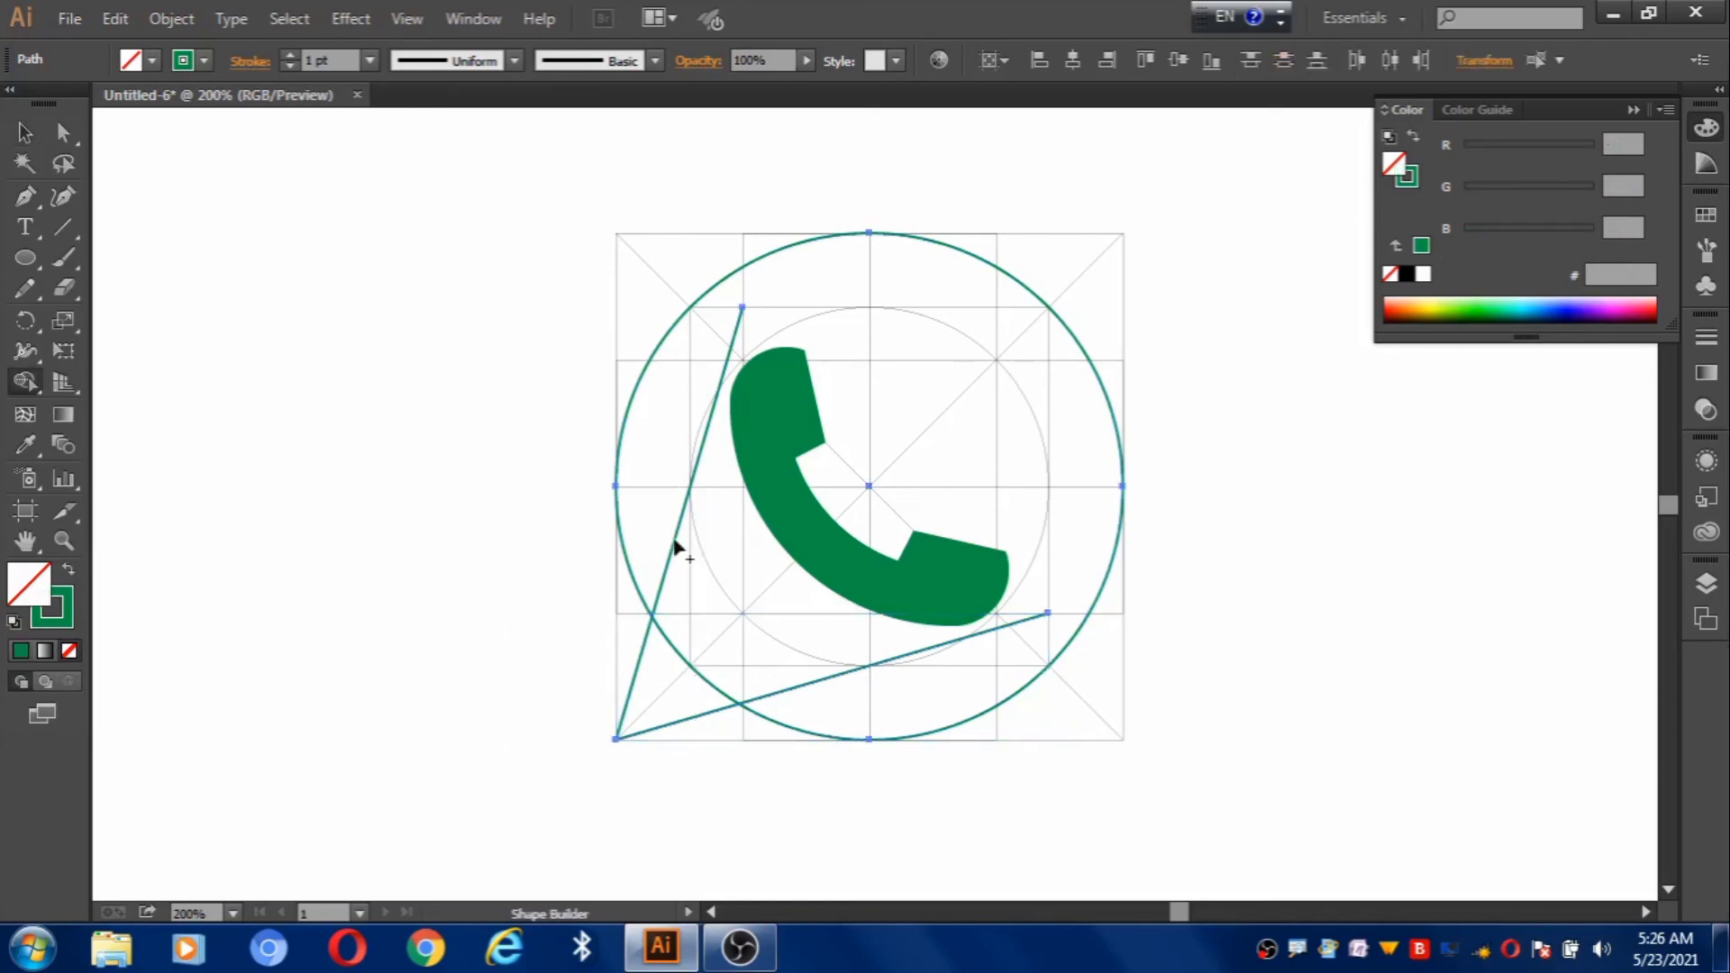
pyautogui.keyDown('alt'); pyautogui.click(676, 546); pyautogui.keyUp('alt')
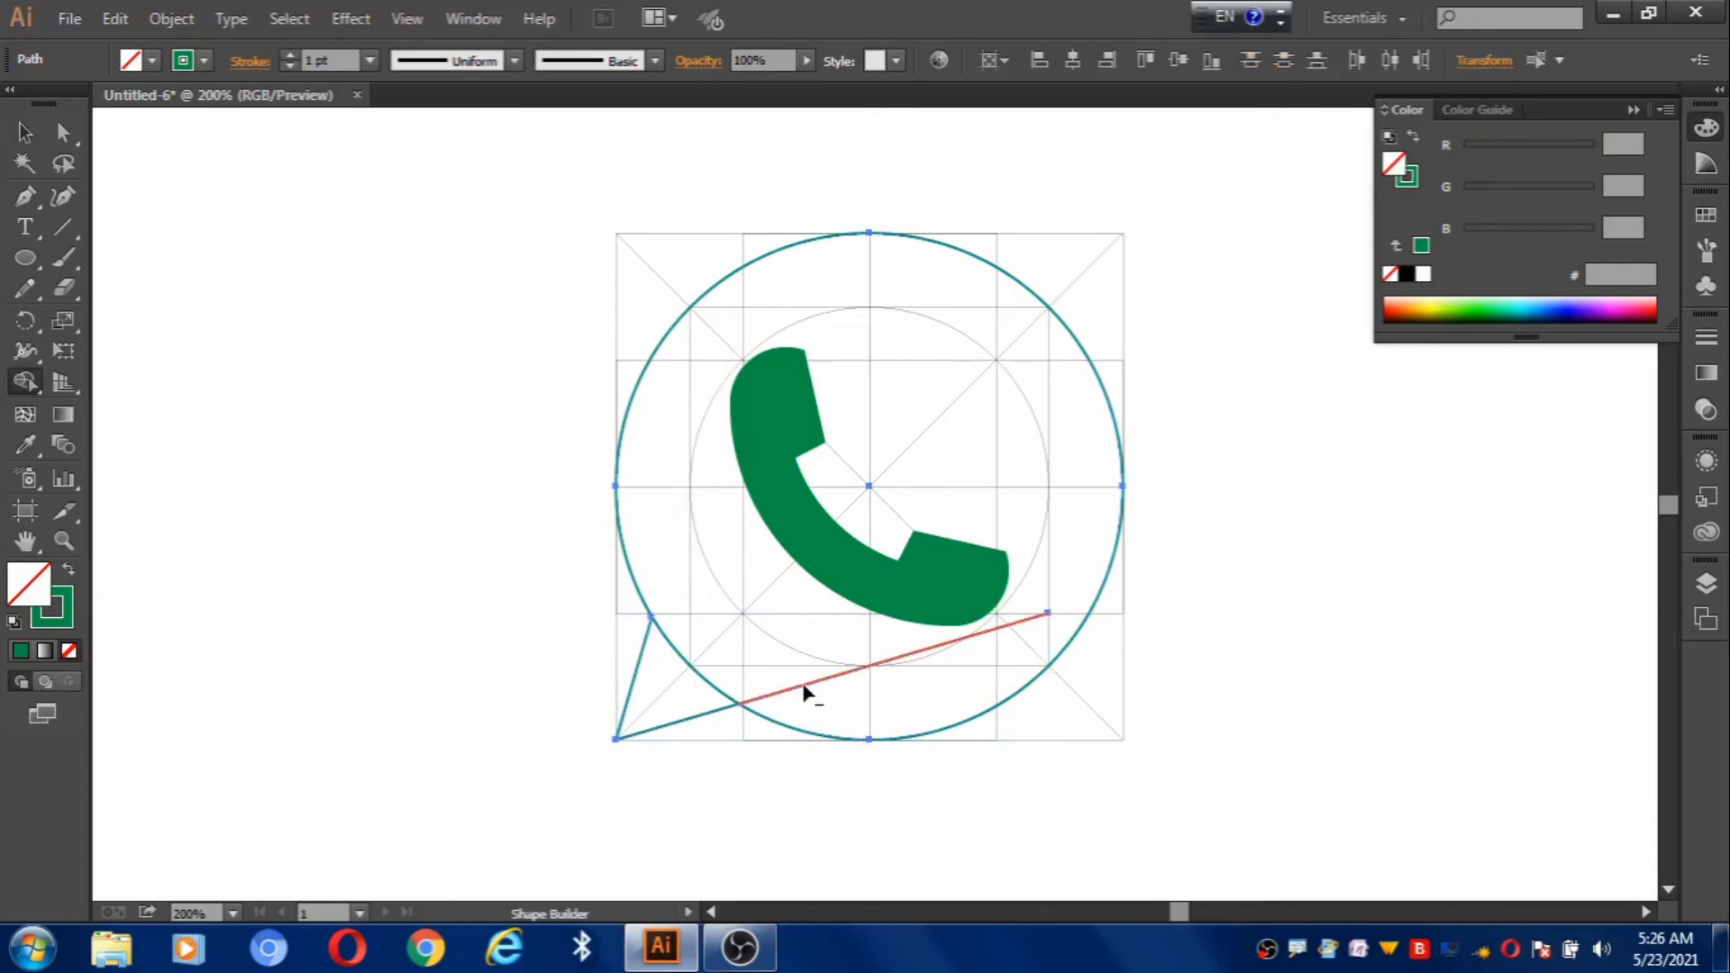
pyautogui.keyDown('alt'); pyautogui.click(804, 692); pyautogui.keyUp('alt')
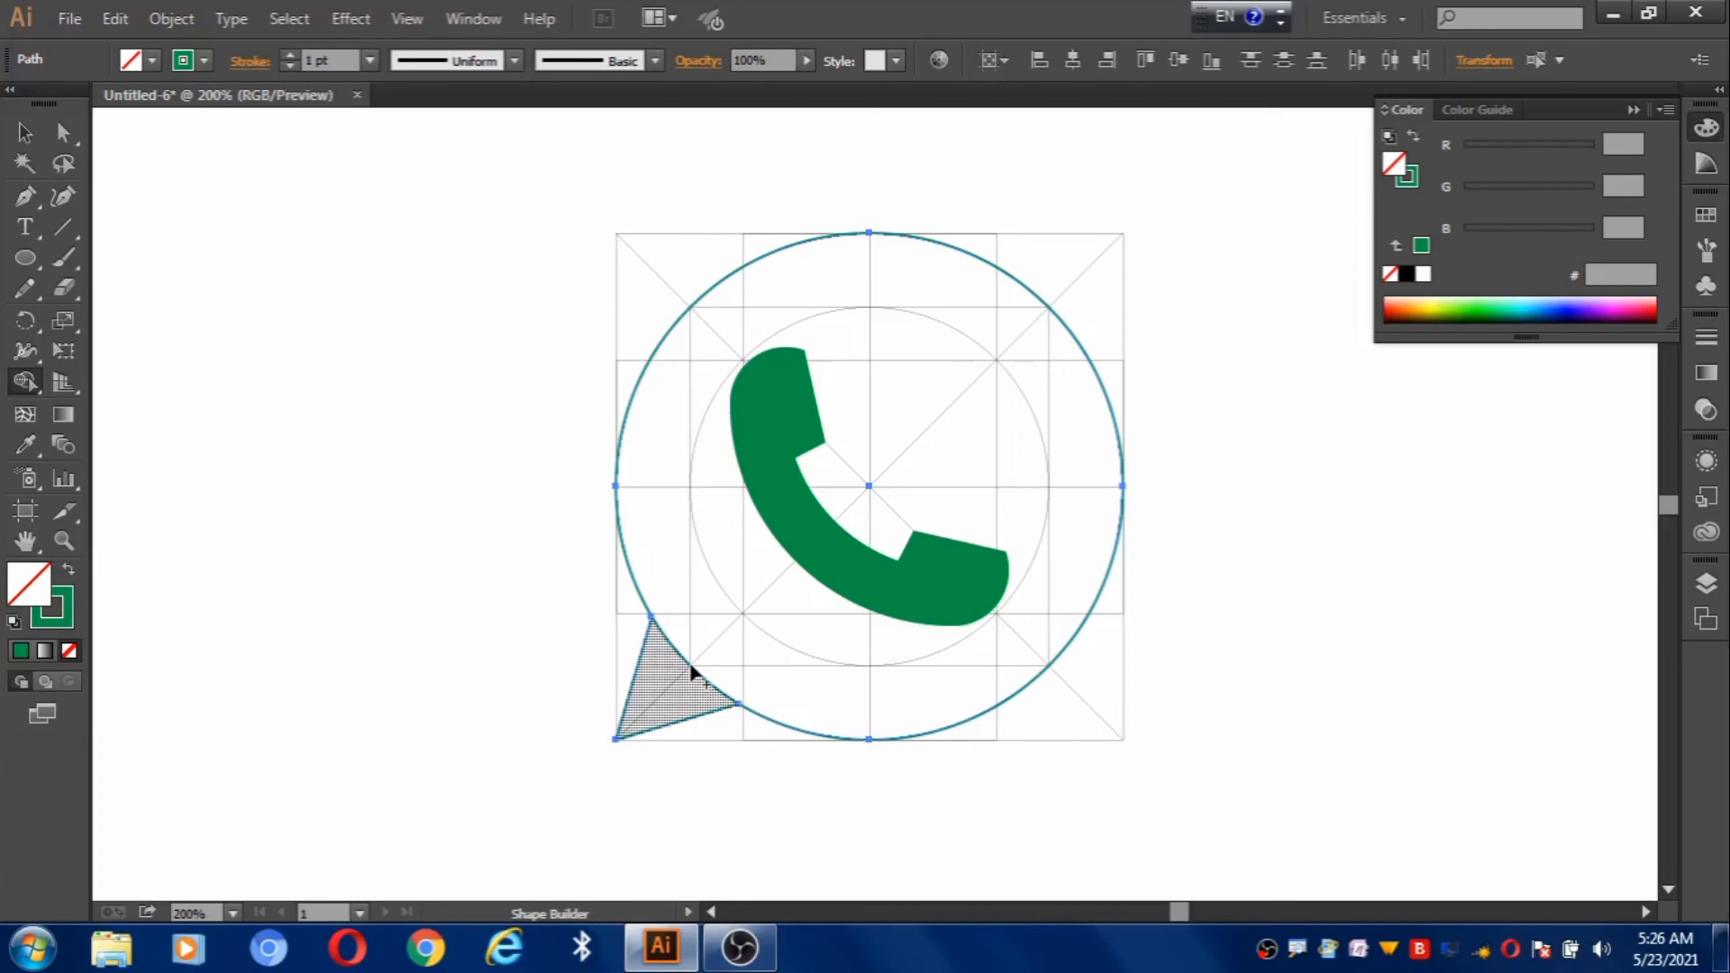
# Merge the tail with the circle using Shape Builder and set the speech bubble outline's stroke to 10 pt
pyautogui.click(692, 671)
pyautogui.click(25, 134)
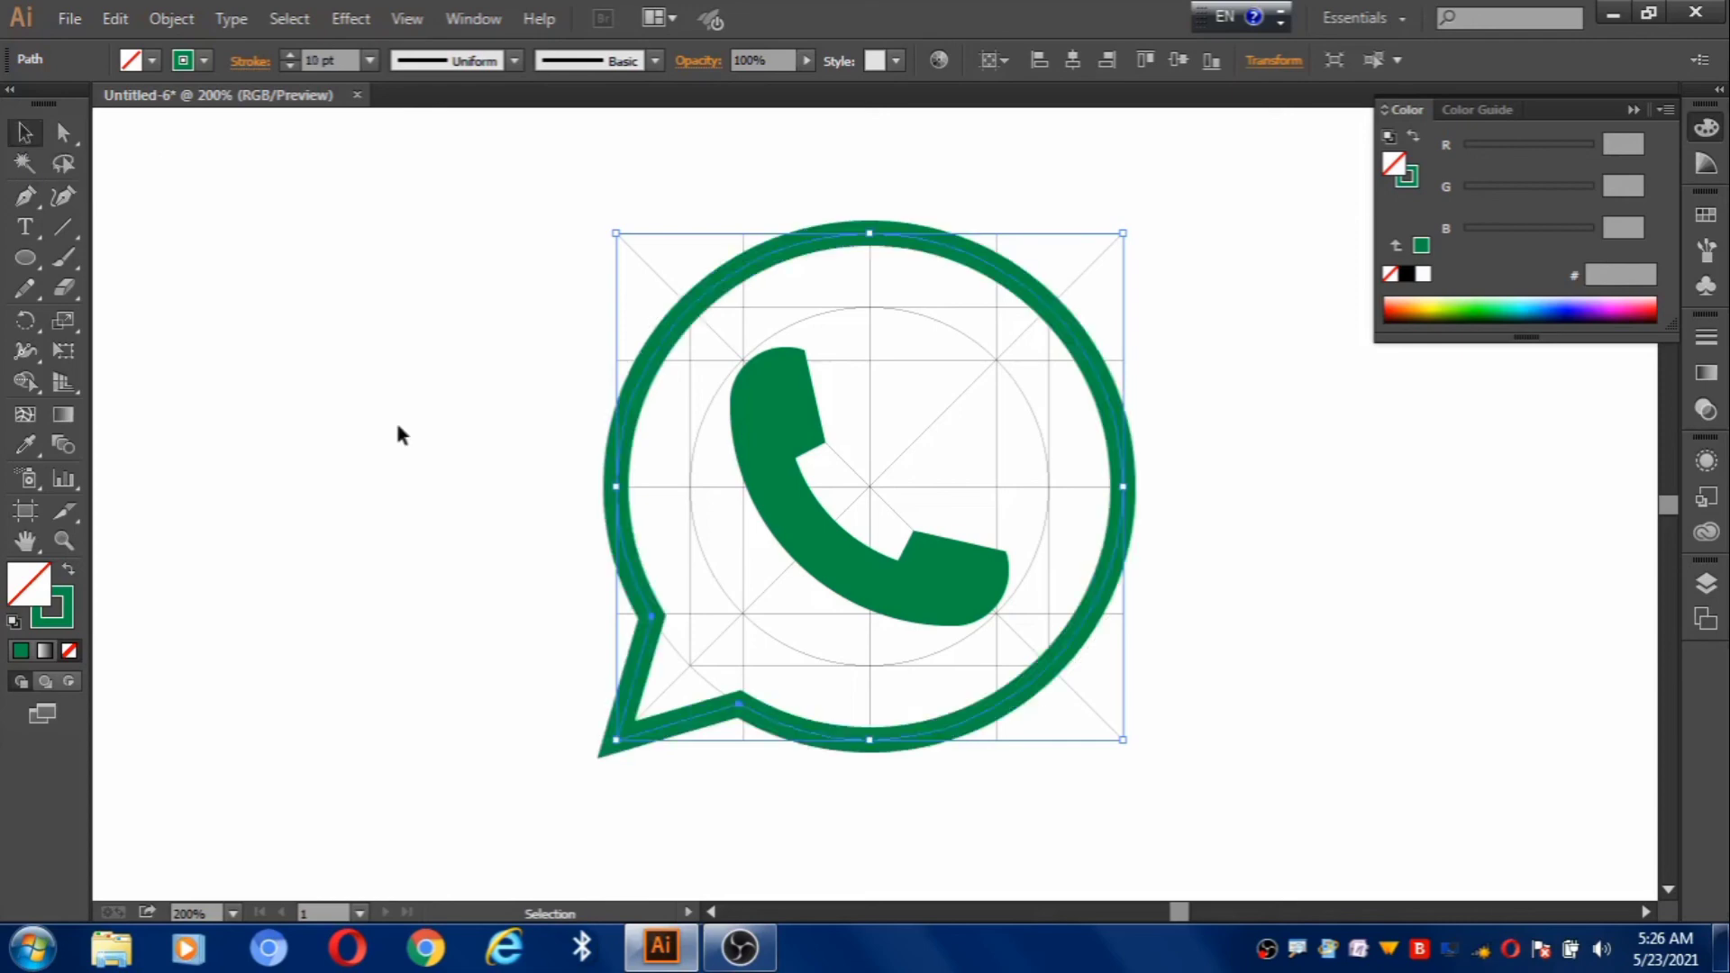
# Duplicate the speech bubble outline horizontally to the right of the construction grid, leaving a small gap
pyautogui.hotkey('ctrl', '0')
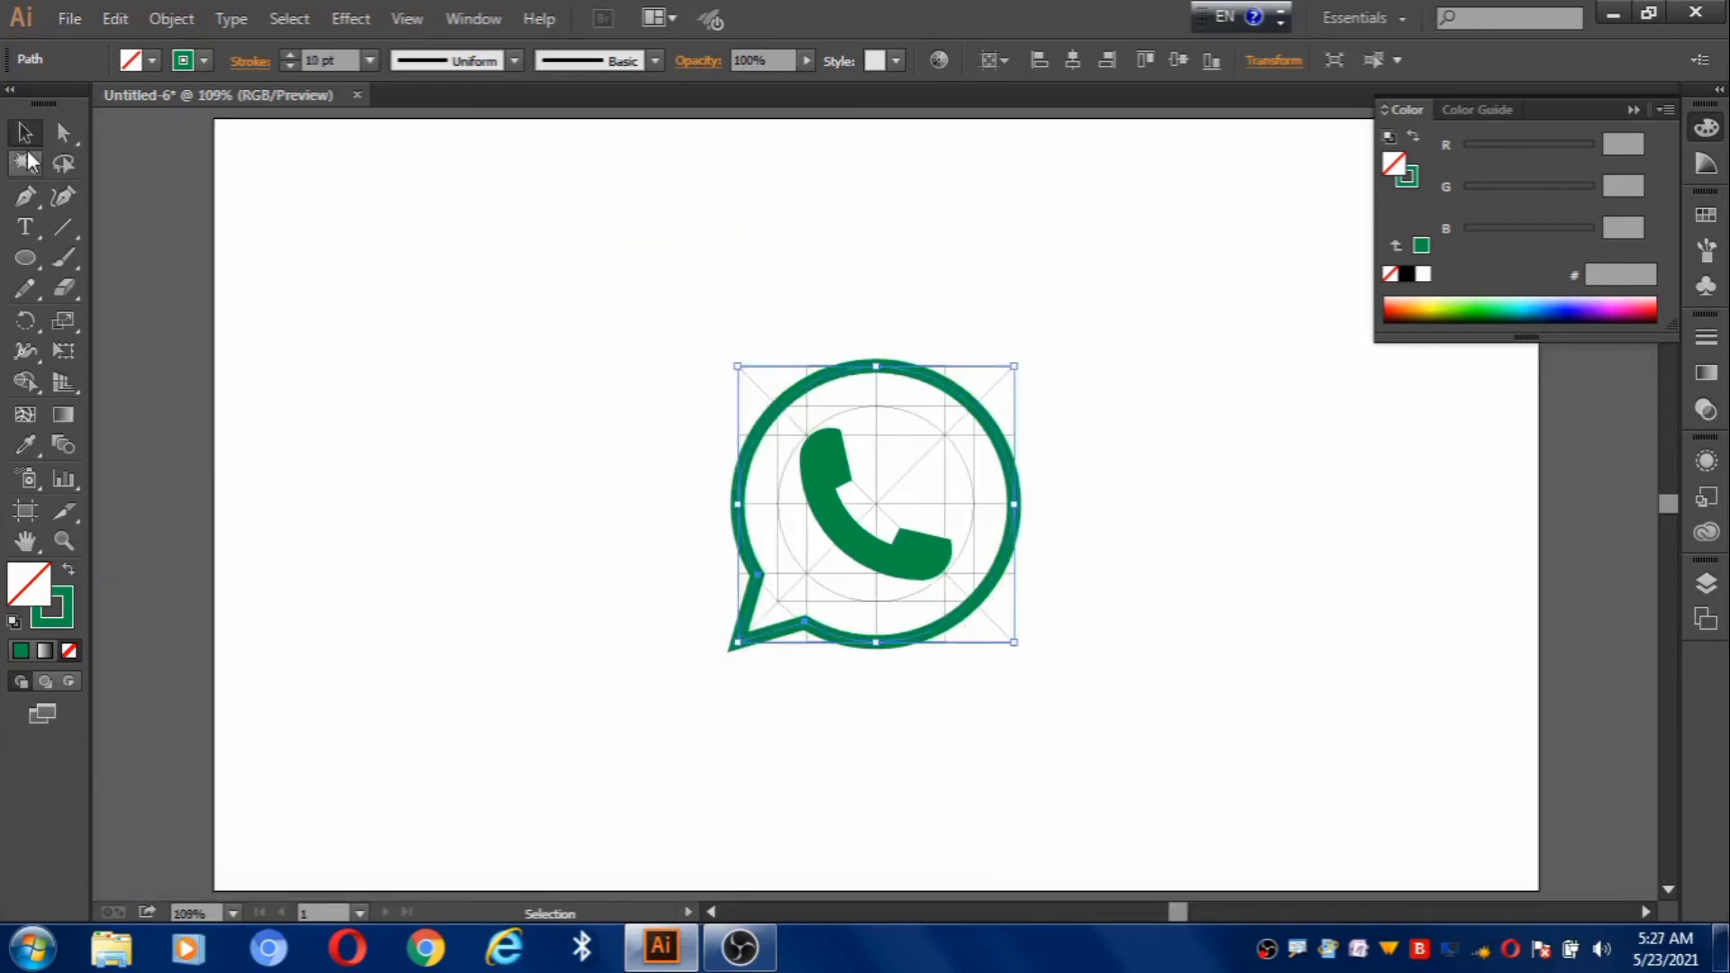
pyautogui.click(25, 133)
pyautogui.moveTo(1003, 603); pyautogui.dragTo(1170, 546)
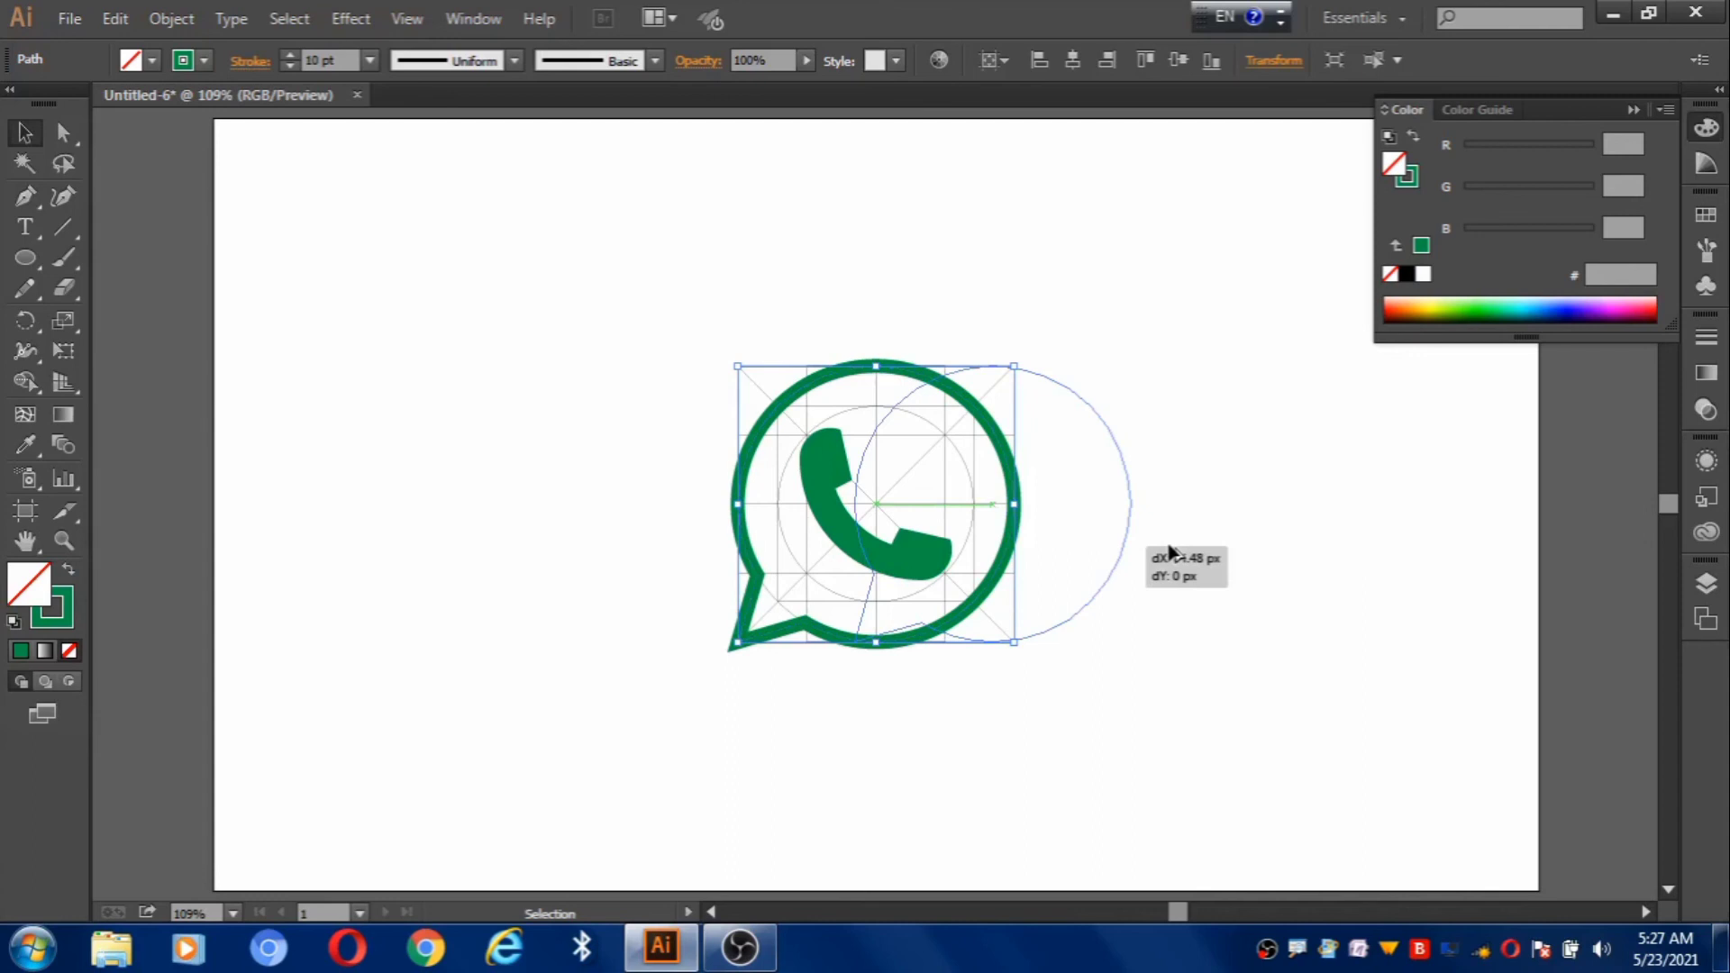
pyautogui.moveTo(1170, 550); pyautogui.dragTo(1347, 550)
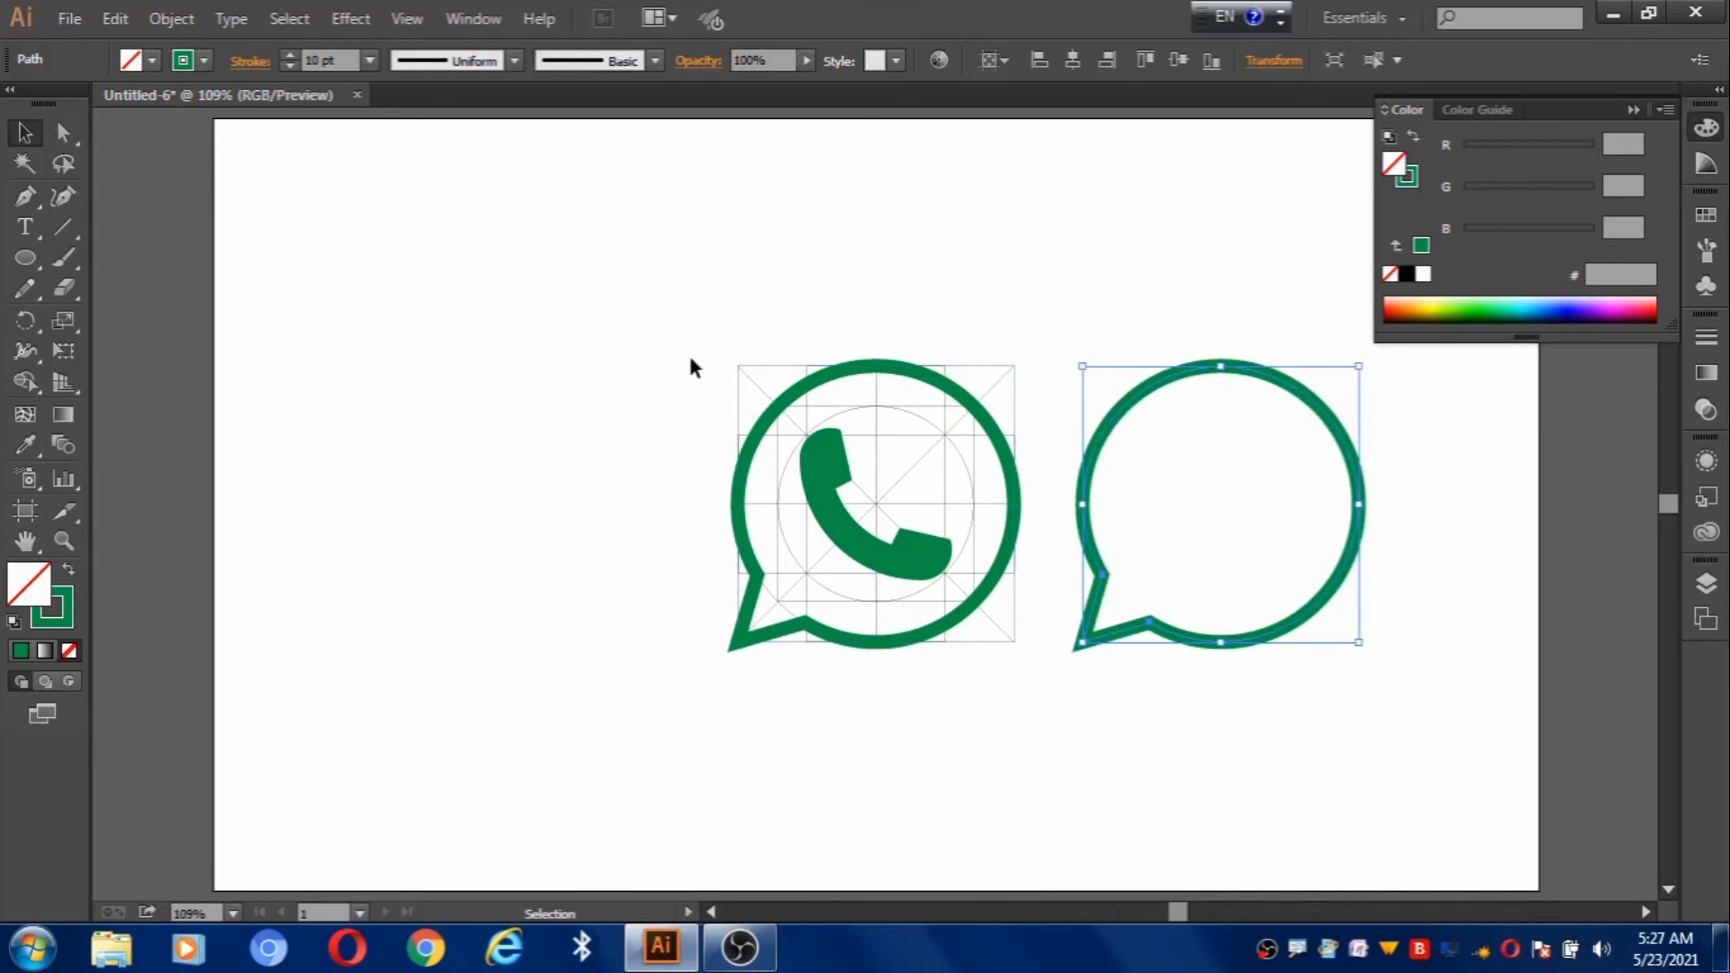
# Duplicate the handset and speech bubble together to the left of the construction grid, level with the original, and deselect everything
pyautogui.click(752, 450)
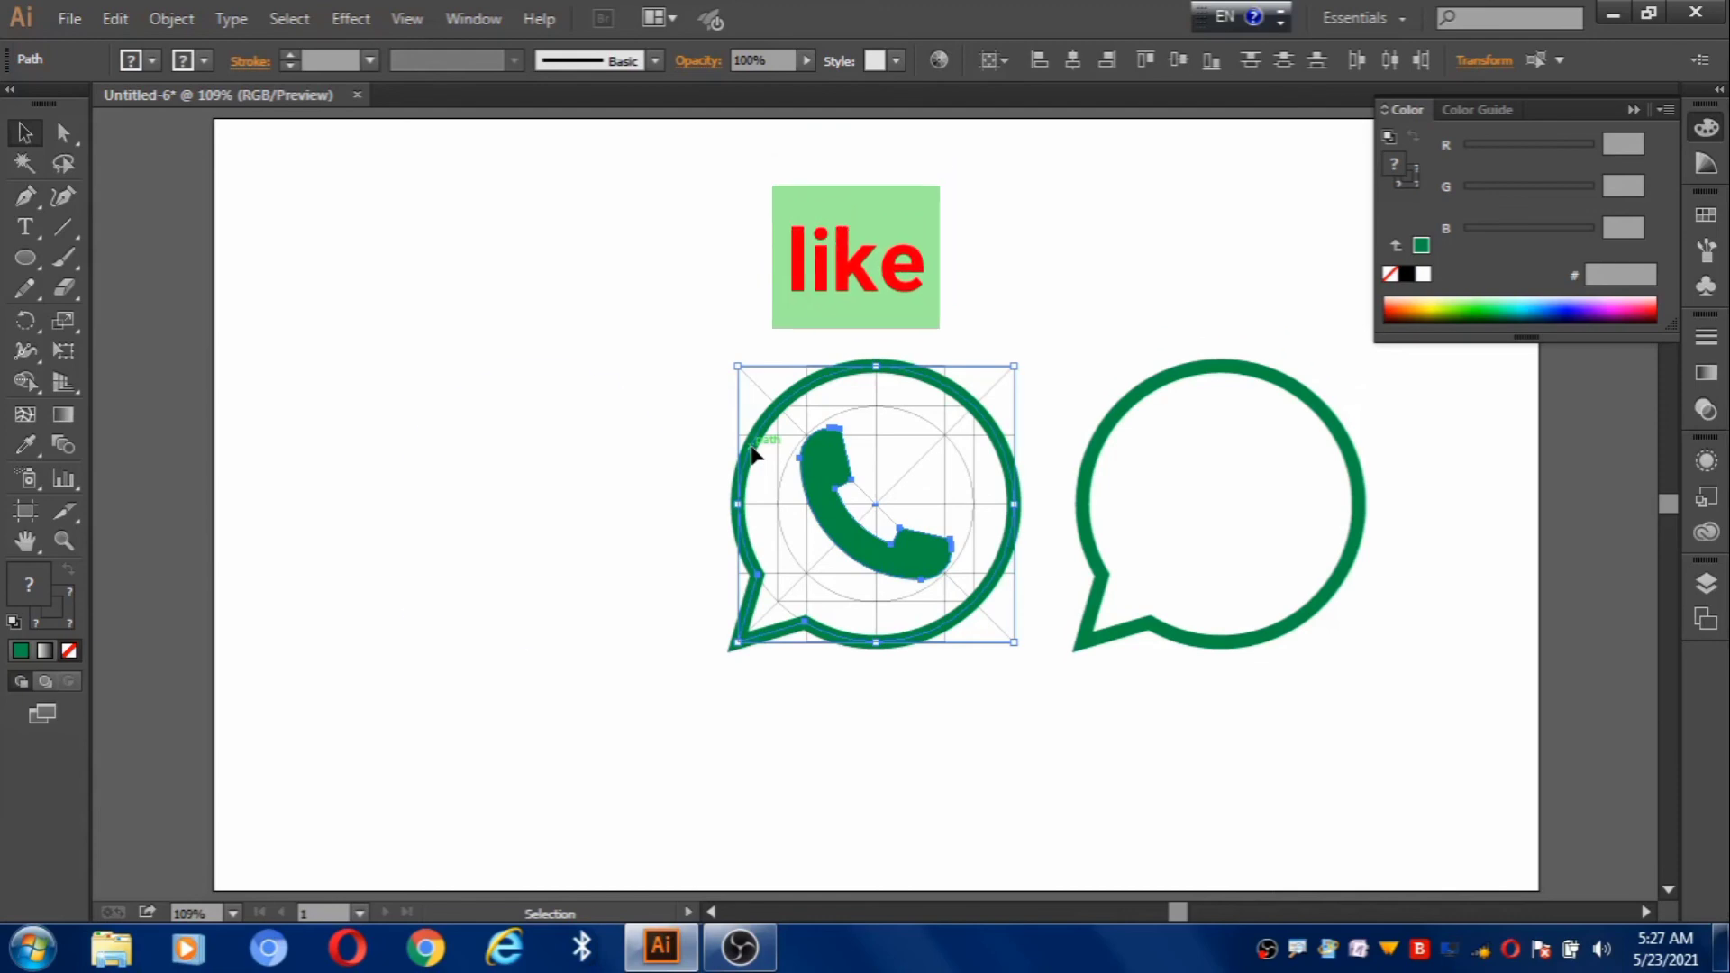
pyautogui.moveTo(751, 449); pyautogui.dragTo(414, 478)
pyautogui.click(1578, 568)
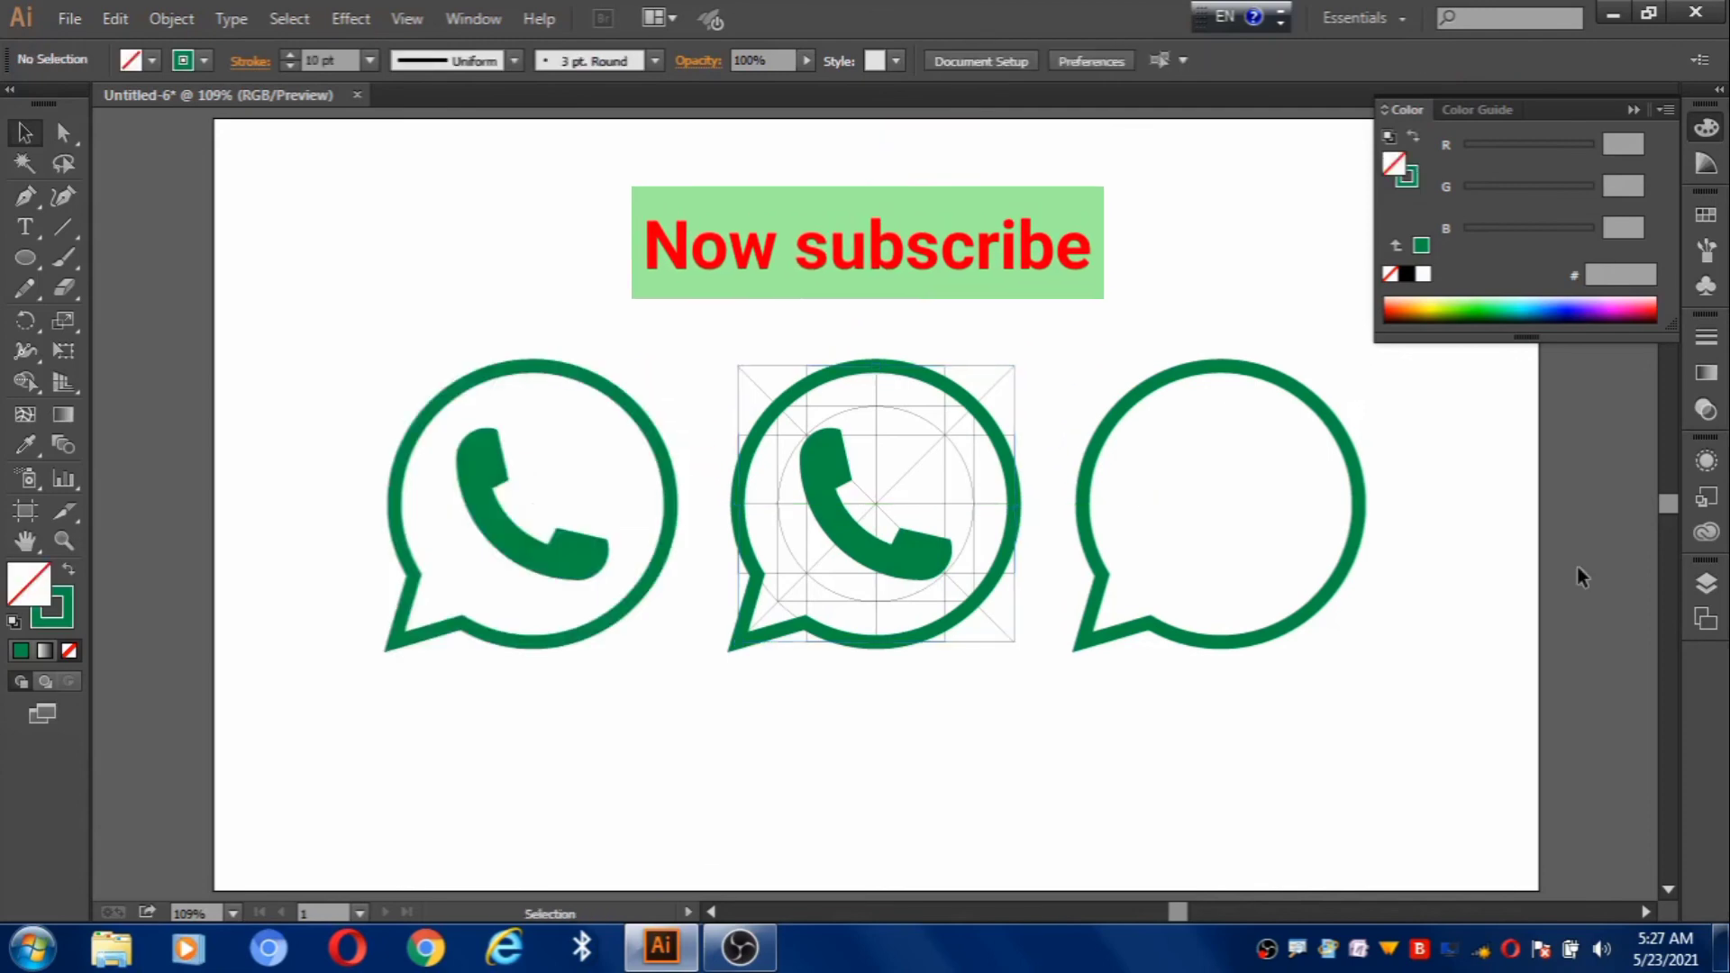